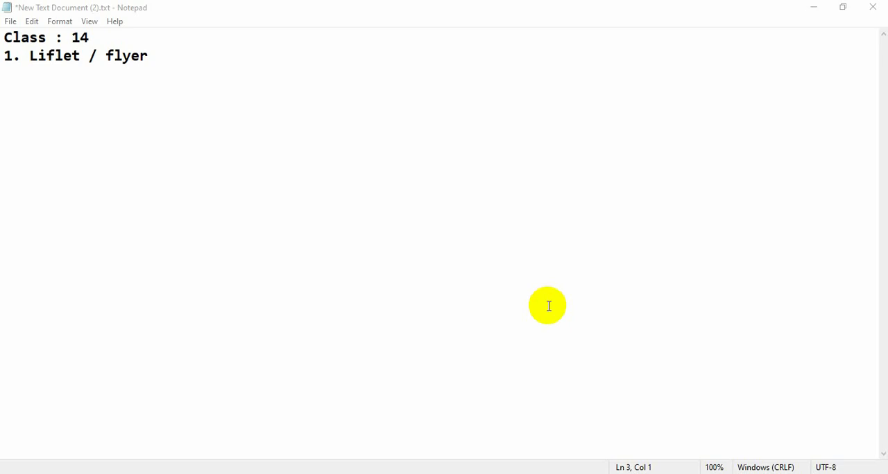
# Add the line "size = A4" below the flyer heading in the notes and switch to the blank artboard in Illustrator
pyautogui.click(177, 54)
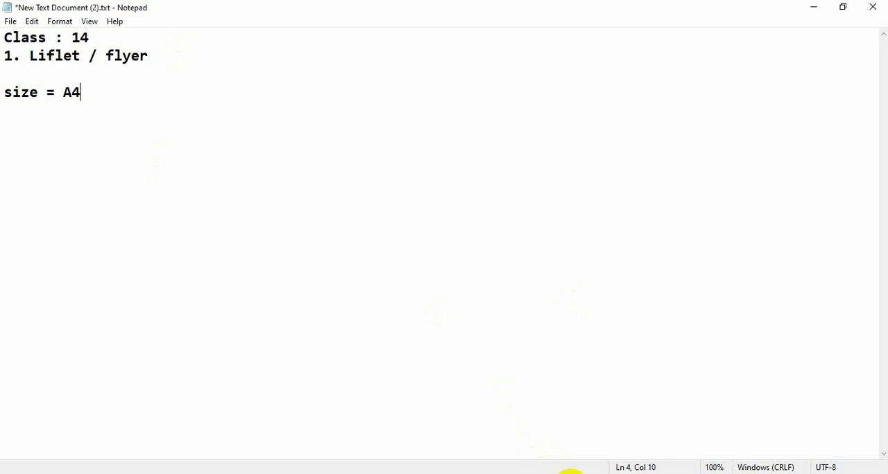
pyautogui.click(572, 473)
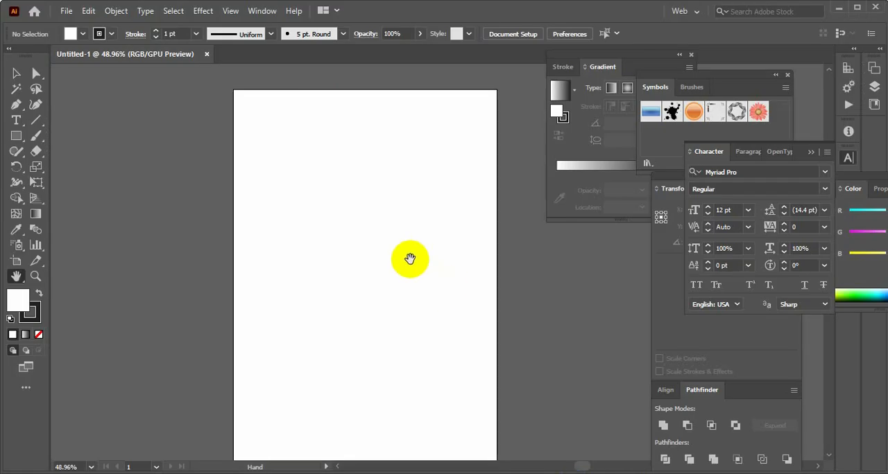
pyautogui.moveTo(393, 249); pyautogui.dragTo(392, 221)
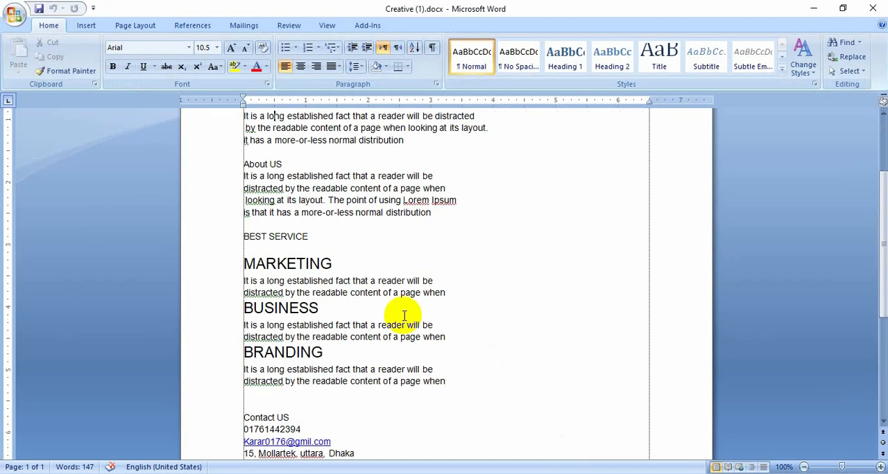
# Review the flyer copy in Creative (1).docx in Word, from the title through BEST SERVICE, and return to Illustrator
pyautogui.scroll(2, 399, 316)
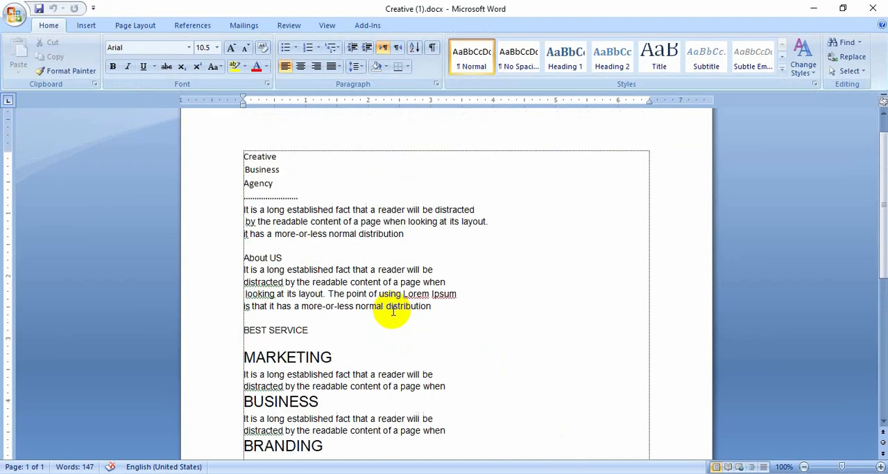
pyautogui.moveTo(265, 187); pyautogui.dragTo(364, 368)
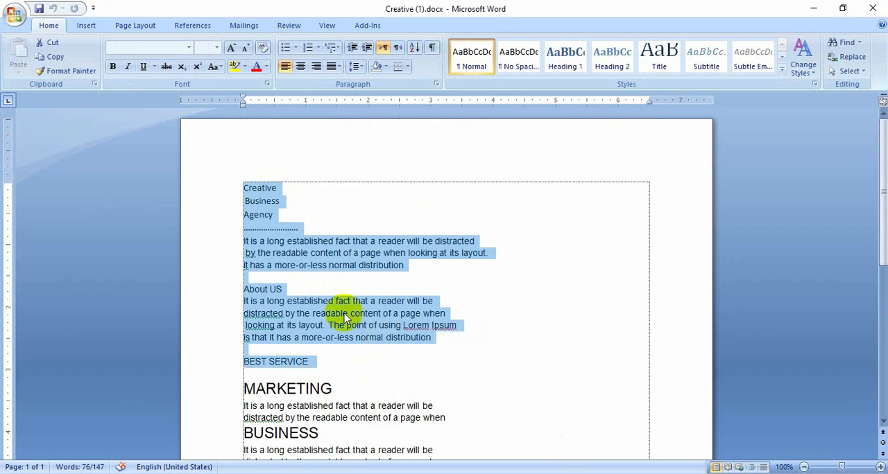
pyautogui.click(316, 241)
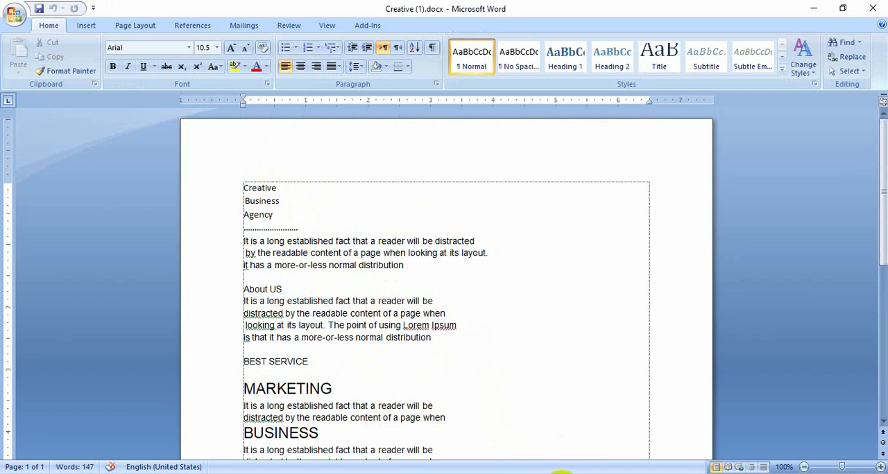
pyautogui.moveTo(561, 472)
pyautogui.click(565, 440)
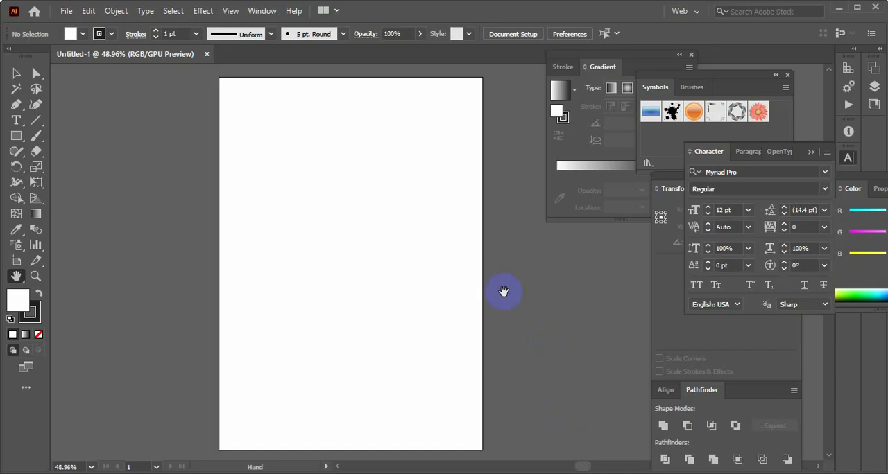
# Draw a circle about 5.39 in across with the Ellipse tool and move it over the artboard's upper-right corner
pyautogui.moveTo(362, 176)
pyautogui.mouseDown()
pyautogui.moveTo(359, 240)
pyautogui.moveTo(372, 184)
pyautogui.moveTo(363, 192)
pyautogui.moveTo(364, 179)
pyautogui.mouseUp()
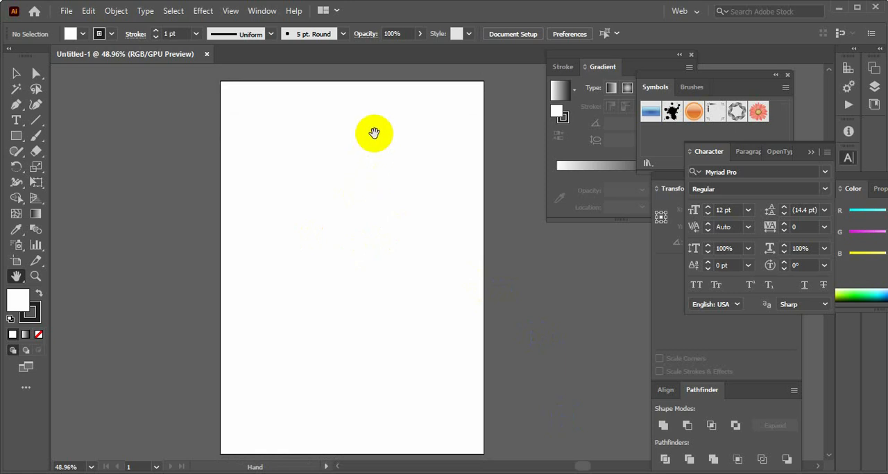
pyautogui.moveTo(373, 132); pyautogui.dragTo(370, 149)
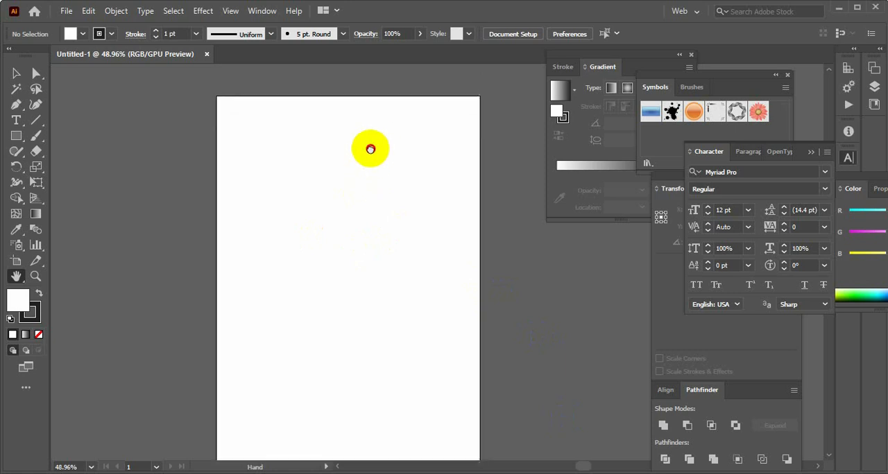
pyautogui.click(19, 138)
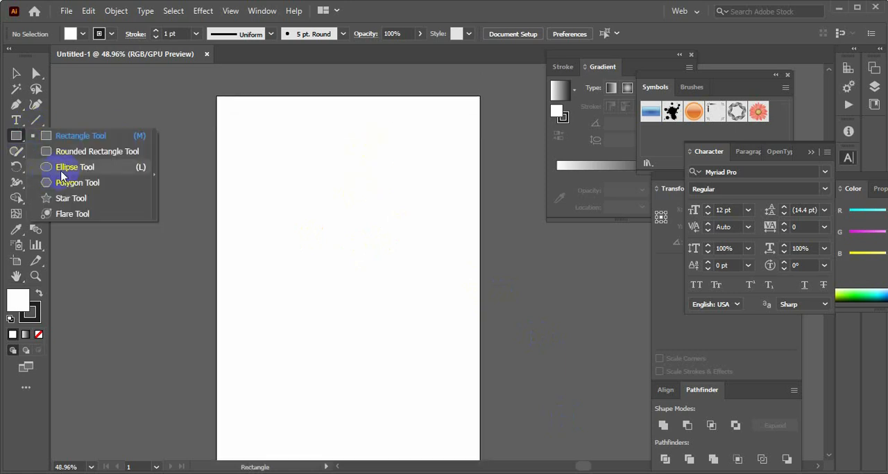
pyautogui.click(65, 169)
pyautogui.moveTo(358, 133); pyautogui.dragTo(502, 307)
pyautogui.click(19, 71)
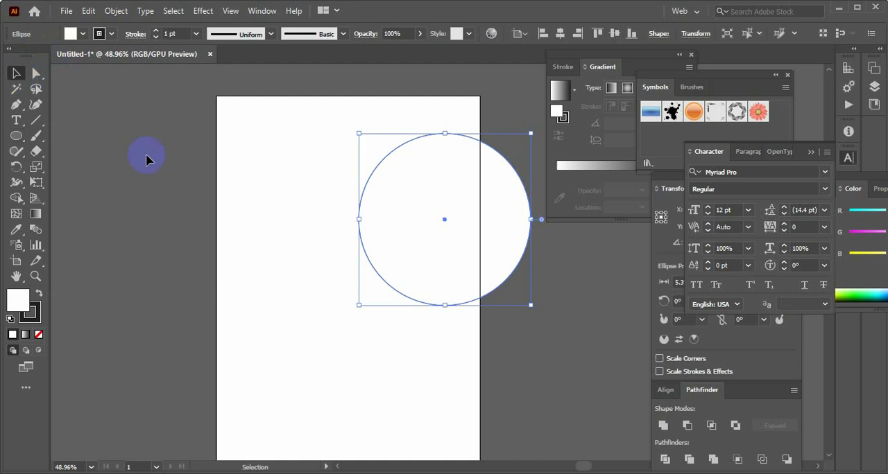
pyautogui.moveTo(428, 229); pyautogui.dragTo(421, 150)
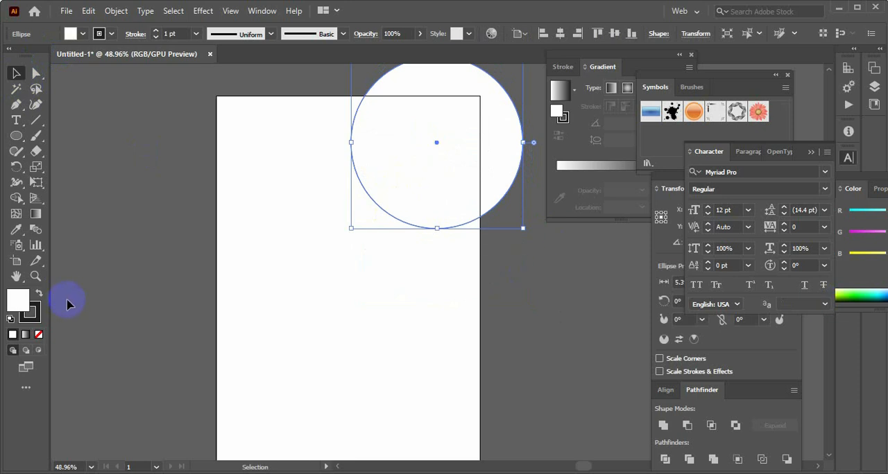
# Fill the circle with dark green and shift it slightly further right over the artboard corner
pyautogui.click(854, 301)
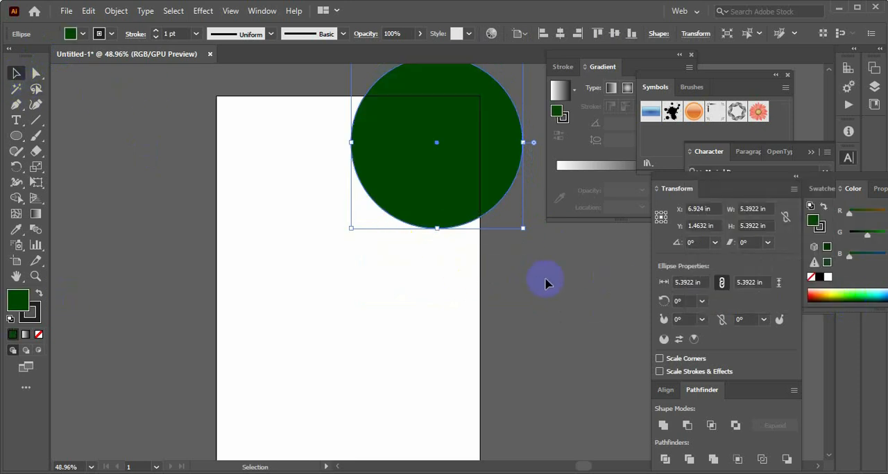
pyautogui.click(223, 183)
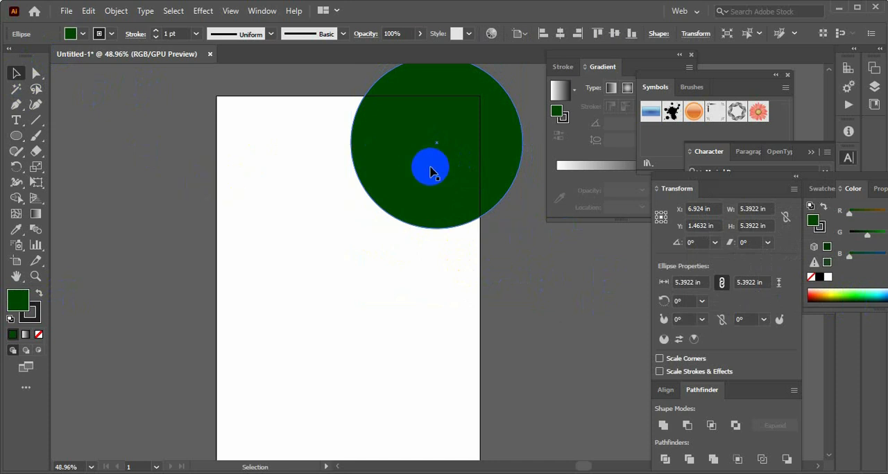
pyautogui.scroll(1, 421, 228)
pyautogui.moveTo(423, 221); pyautogui.dragTo(428, 223)
pyautogui.click(525, 325)
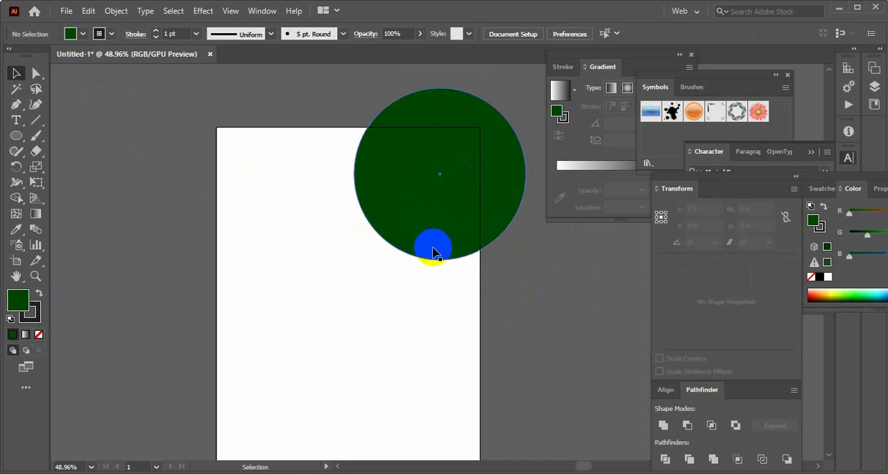
# Draw a closed Pen shape from the artboard's left edge, curving to the circle's lower left and returning along the page's top edge
pyautogui.click(14, 104)
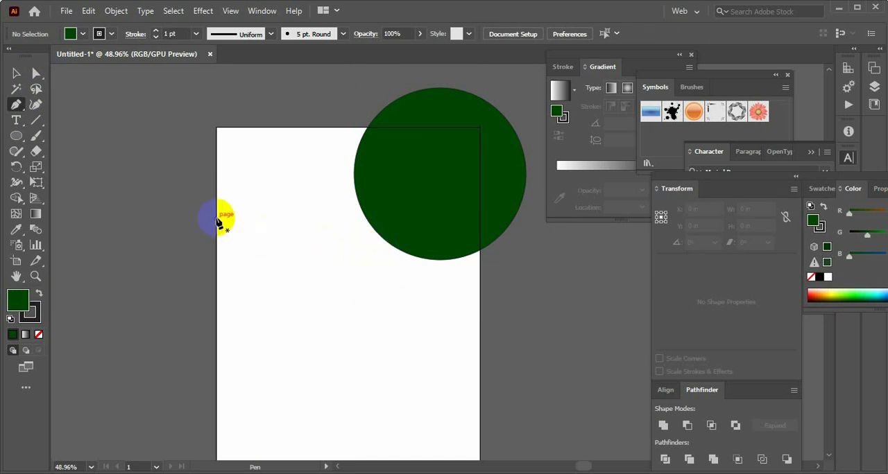
pyautogui.click(217, 216)
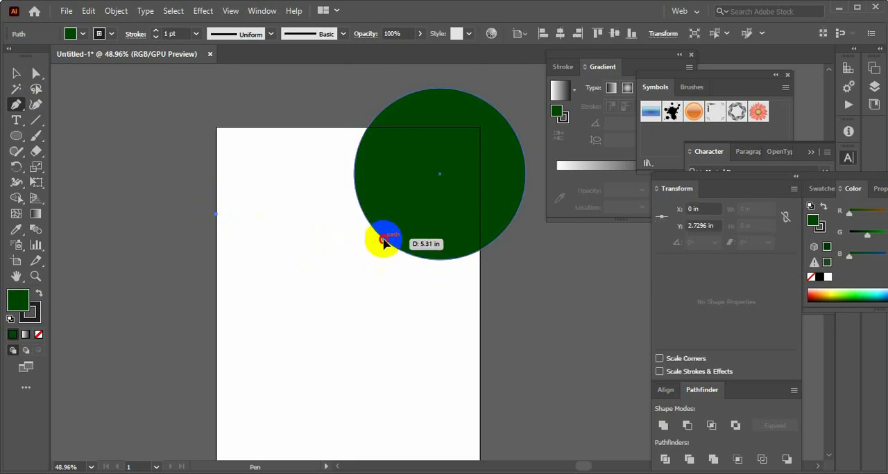
pyautogui.moveTo(384, 240); pyautogui.dragTo(511, 218)
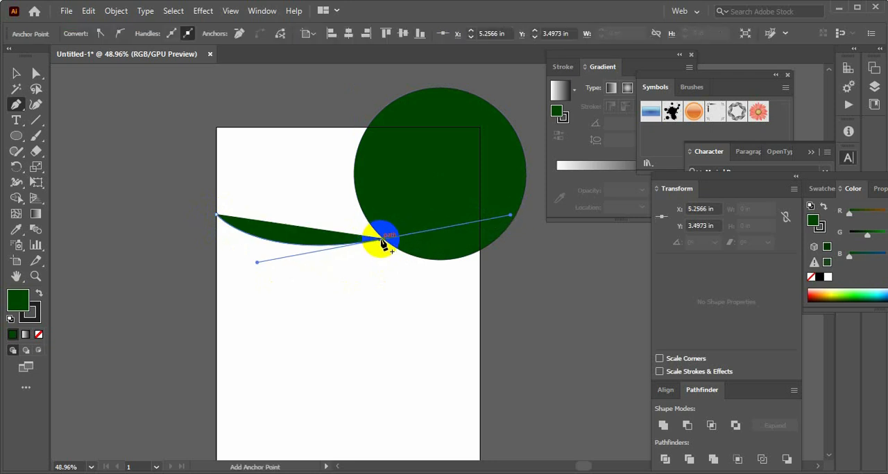
pyautogui.moveTo(384, 240)
pyautogui.mouseDown()
pyautogui.moveTo(376, 248)
pyautogui.moveTo(382, 134)
pyautogui.moveTo(374, 257)
pyautogui.moveTo(386, 243)
pyautogui.mouseUp()
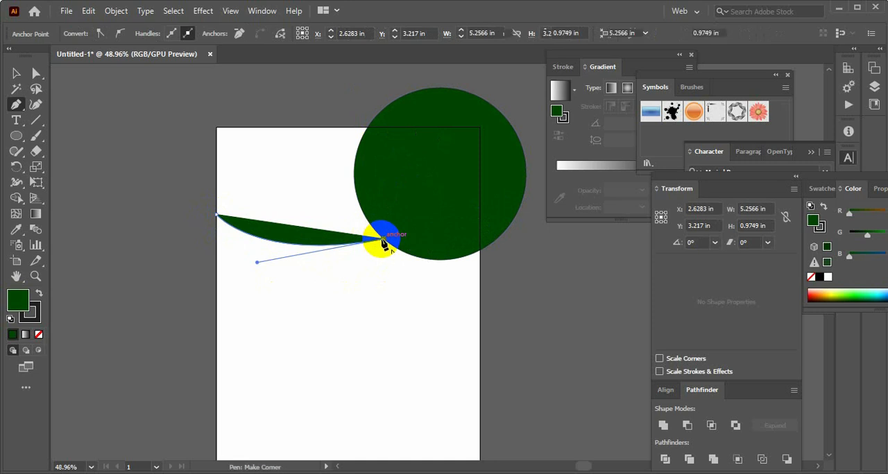
pyautogui.click(384, 128)
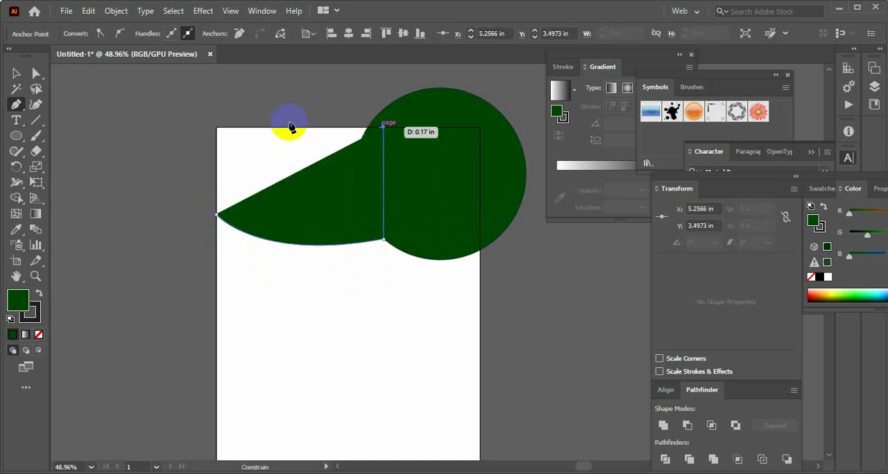
pyautogui.click(216, 128)
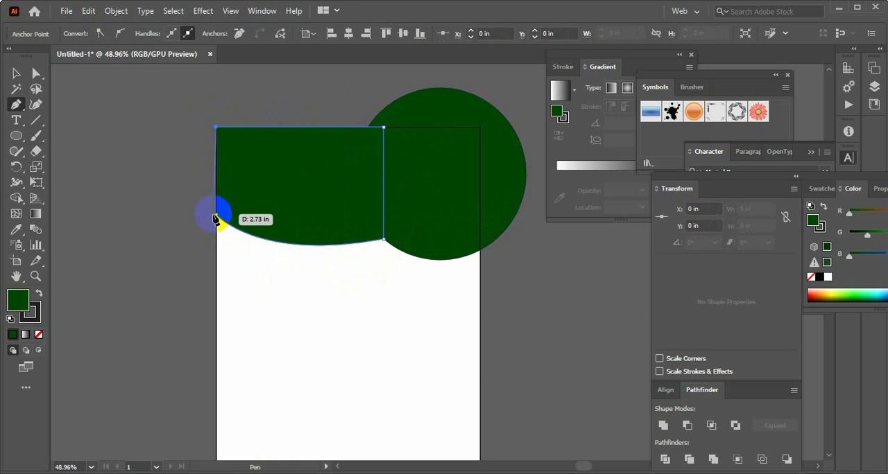
pyautogui.click(216, 217)
pyautogui.click(16, 73)
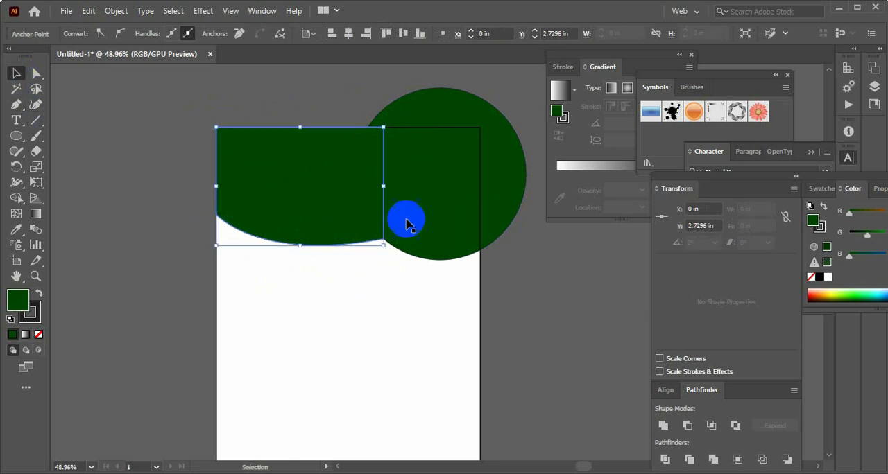
# Change the circle's fill to golden yellow
pyautogui.click(450, 207)
pyautogui.click(829, 295)
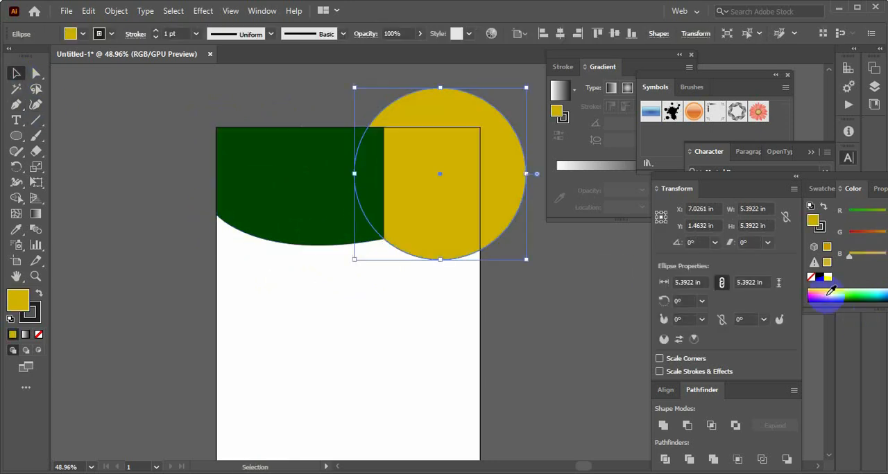
pyautogui.click(565, 321)
# Bring the yellow circle to the front, above the dark green header shape
pyautogui.click(448, 215)
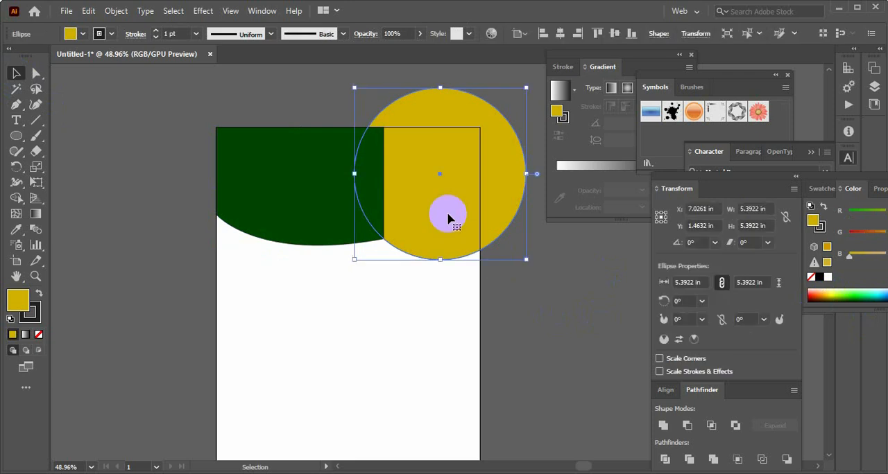
pyautogui.rightClick(448, 209)
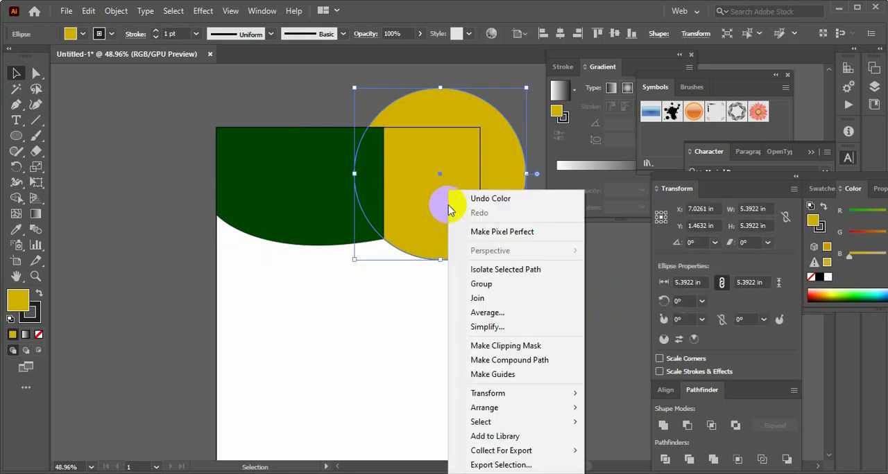
pyautogui.moveTo(506, 410)
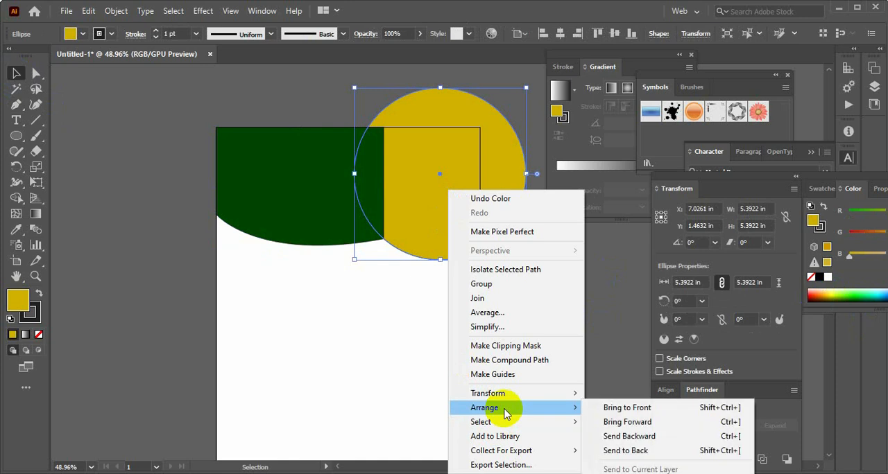
pyautogui.click(629, 410)
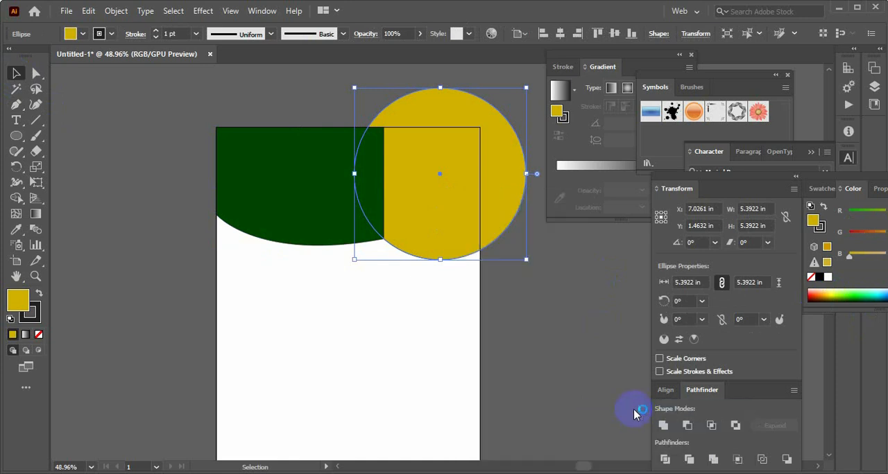
pyautogui.click(541, 324)
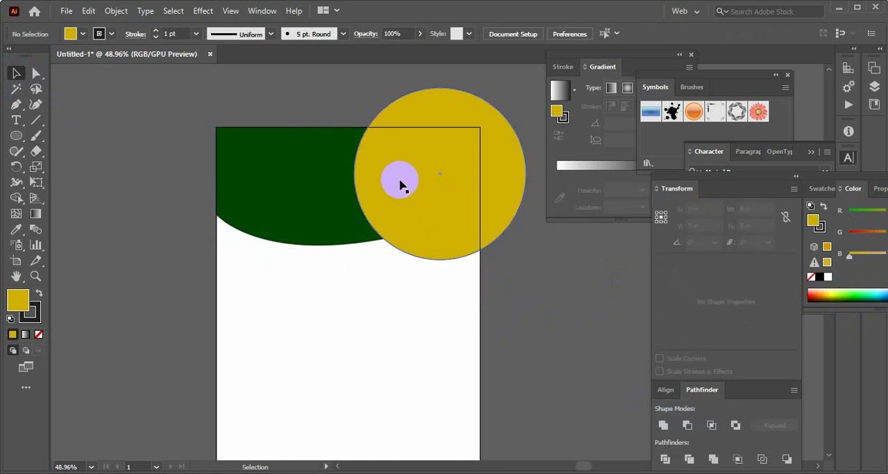
pyautogui.click(460, 188)
pyautogui.click(581, 307)
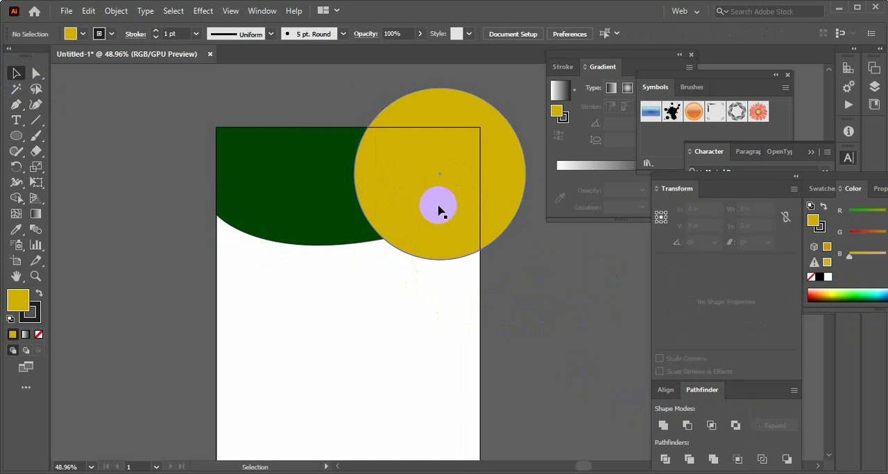
# Duplicate the yellow circle in place, scale the copy about its centre to about 4.70 in, and fill it with medium green
pyautogui.click(439, 208)
pyautogui.press('a')
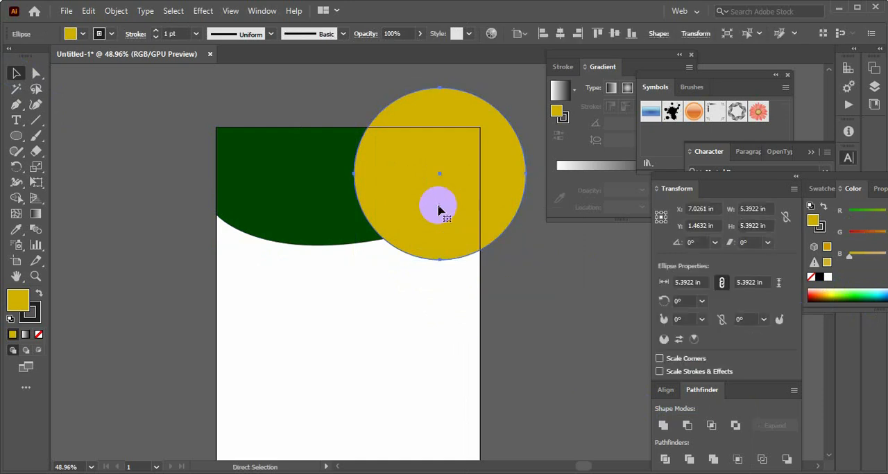
pyautogui.press('v')
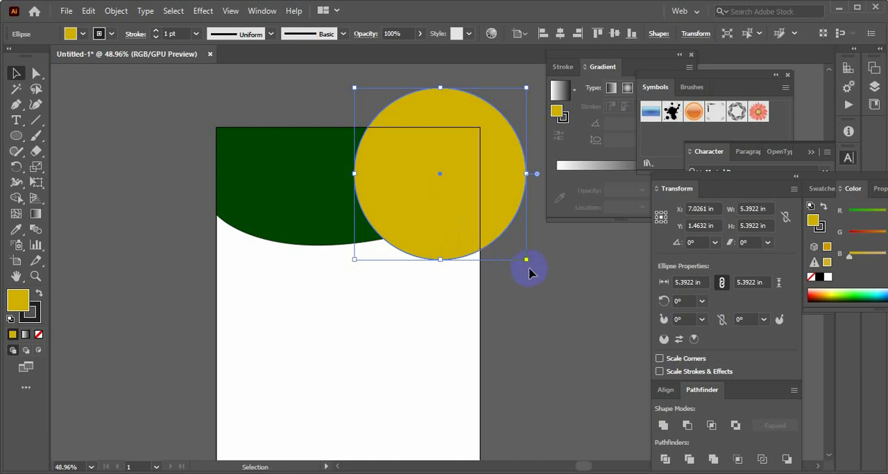
pyautogui.moveTo(526, 261); pyautogui.dragTo(521, 245)
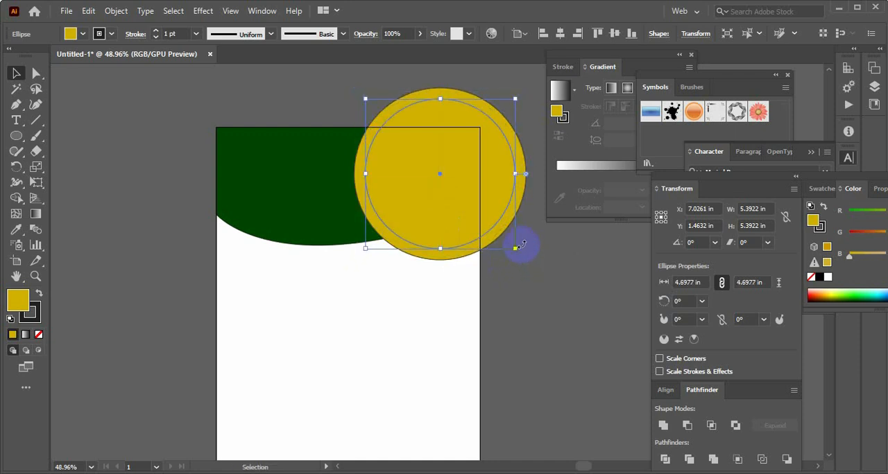
pyautogui.click(843, 295)
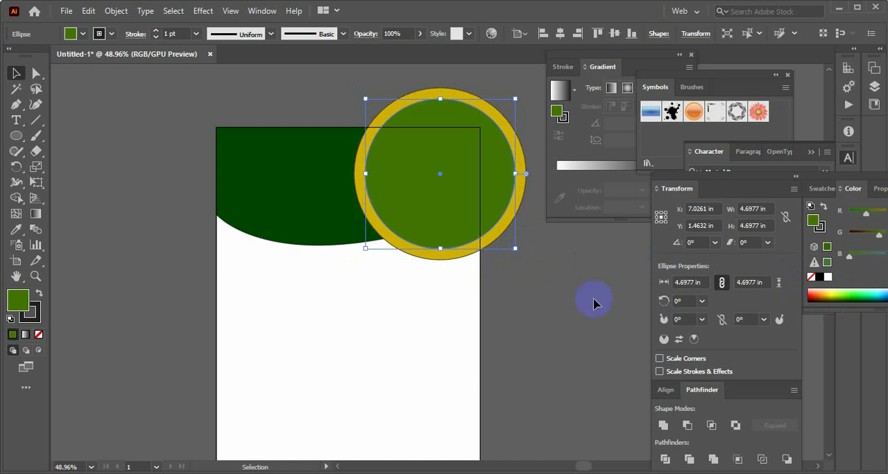
pyautogui.click(558, 296)
pyautogui.click(432, 200)
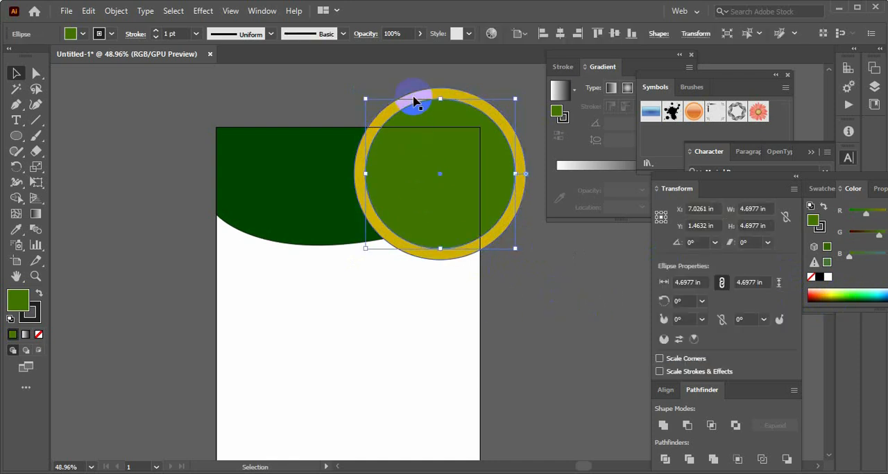
pyautogui.click(415, 98)
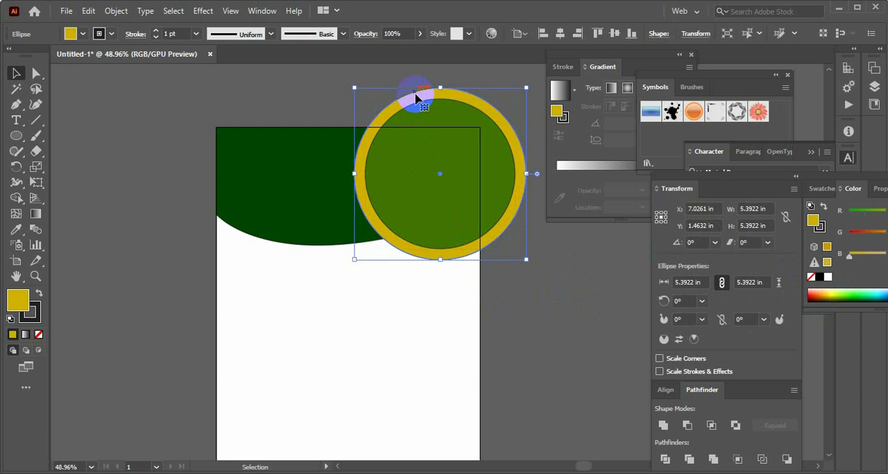
pyautogui.click(293, 150)
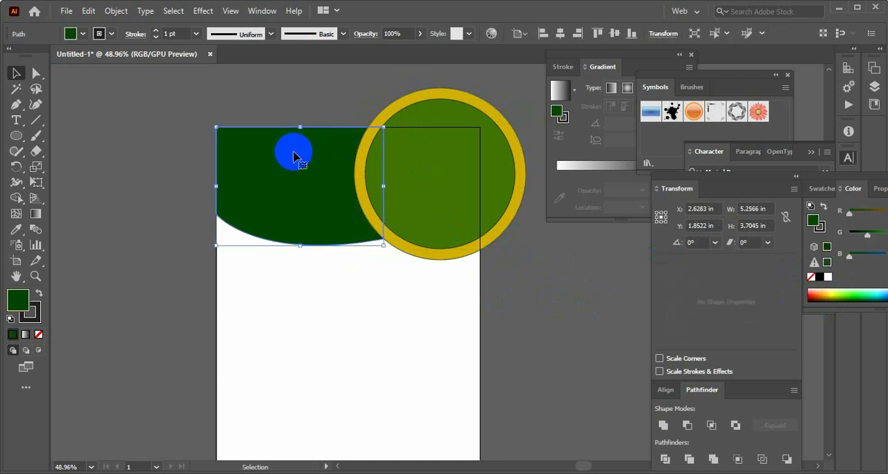
pyautogui.click(465, 100)
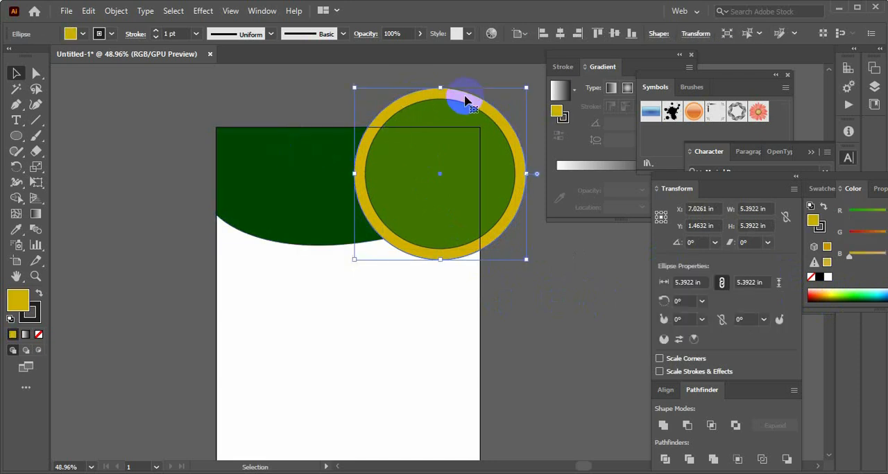
pyautogui.click(548, 290)
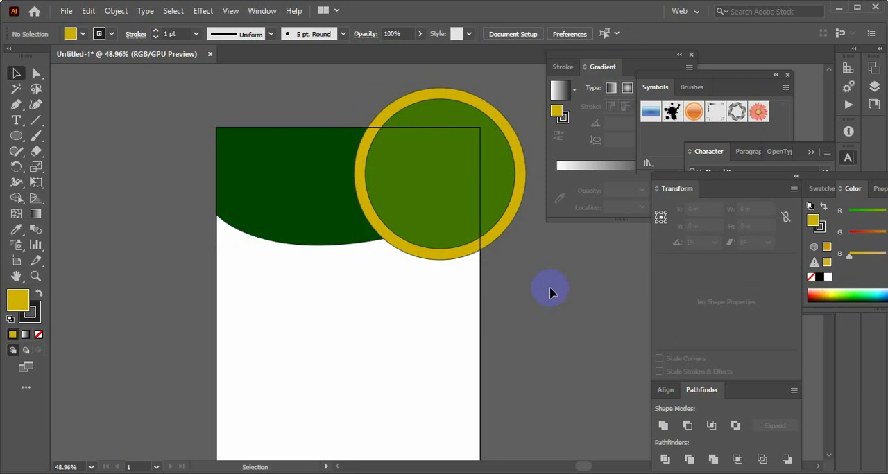
# Hide the medium green circle so that only the yellow circle and the dark green header shape remain
pyautogui.click(428, 171)
pyautogui.click(427, 171)
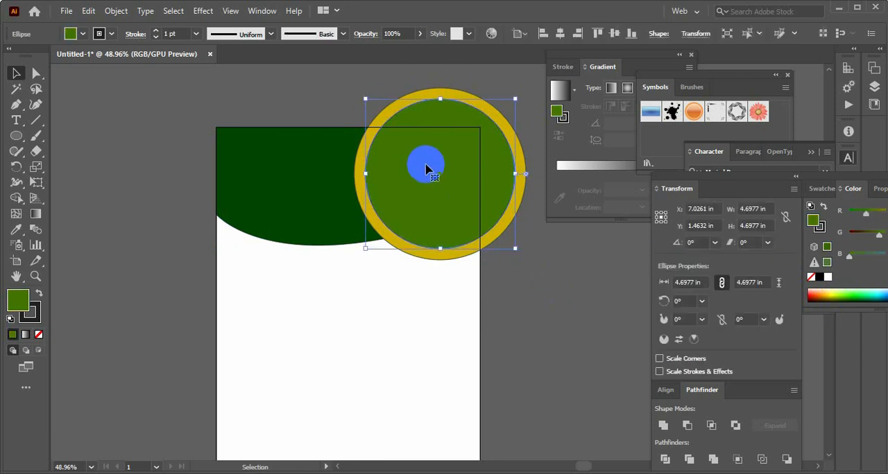
pyautogui.press('a')
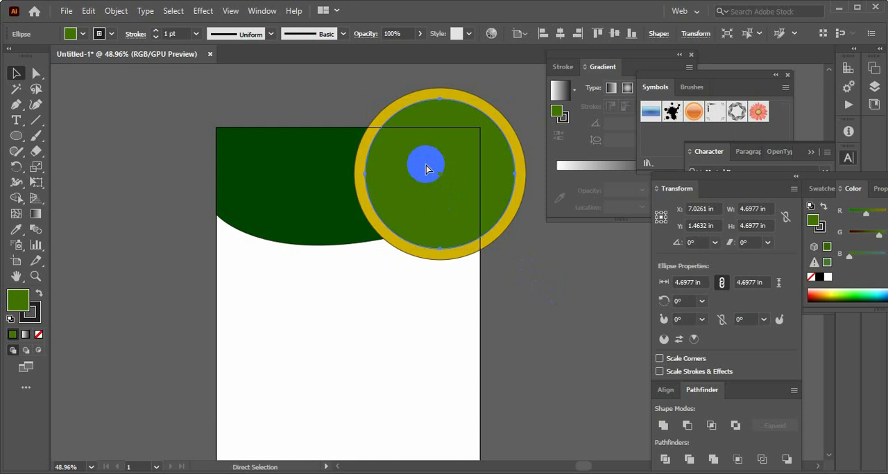
pyautogui.hotkey('ctrl', 'x')
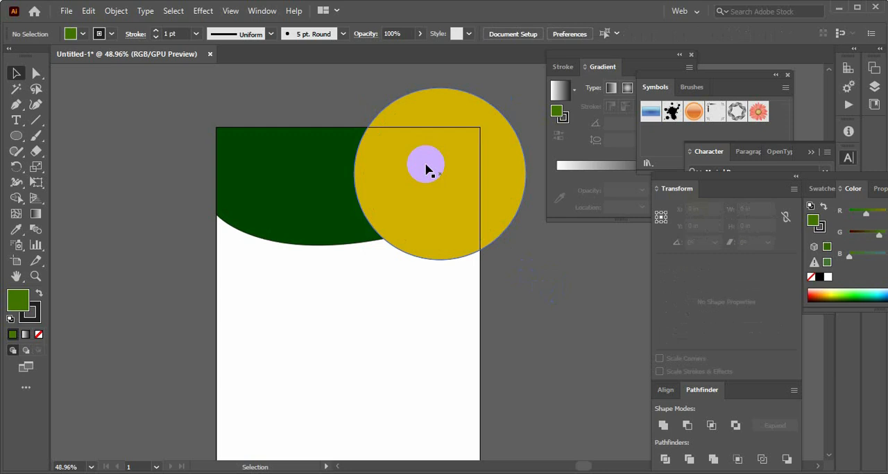
# Use Shape Builder on the header shape and yellow circle to remove the whole circle area, cutting a concave edge into the header
pyautogui.moveTo(297, 105); pyautogui.dragTo(387, 193)
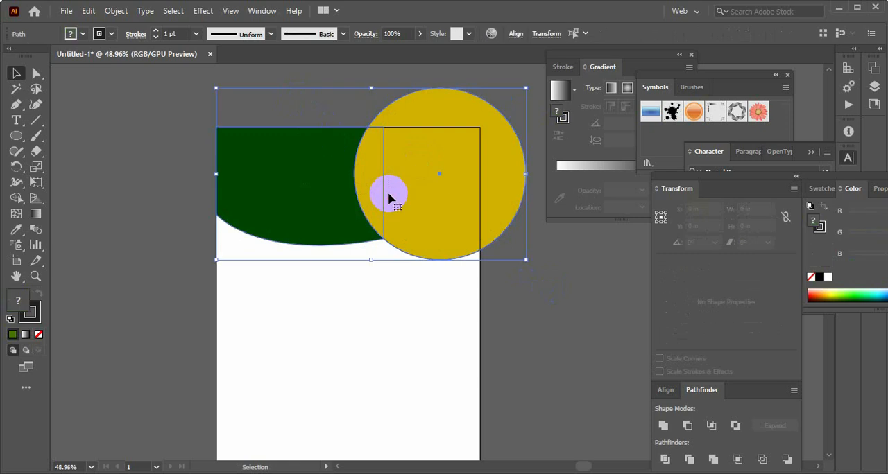
pyautogui.click(16, 199)
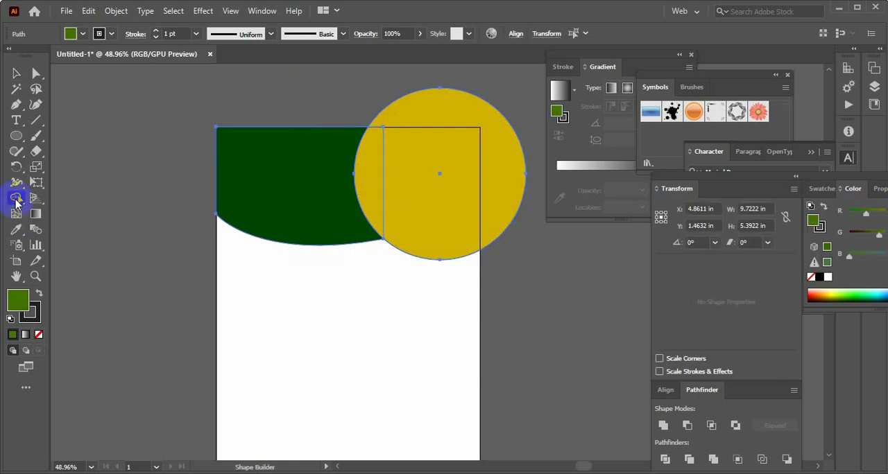
pyautogui.moveTo(371, 182); pyautogui.dragTo(525, 199)
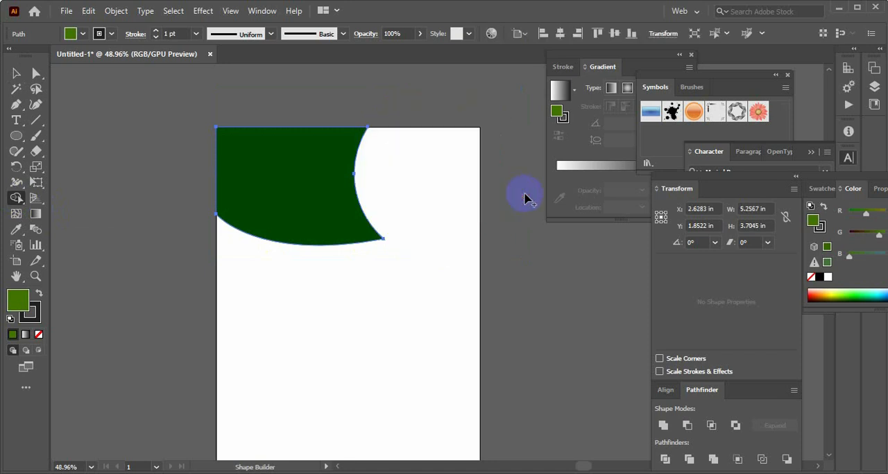
pyautogui.click(16, 74)
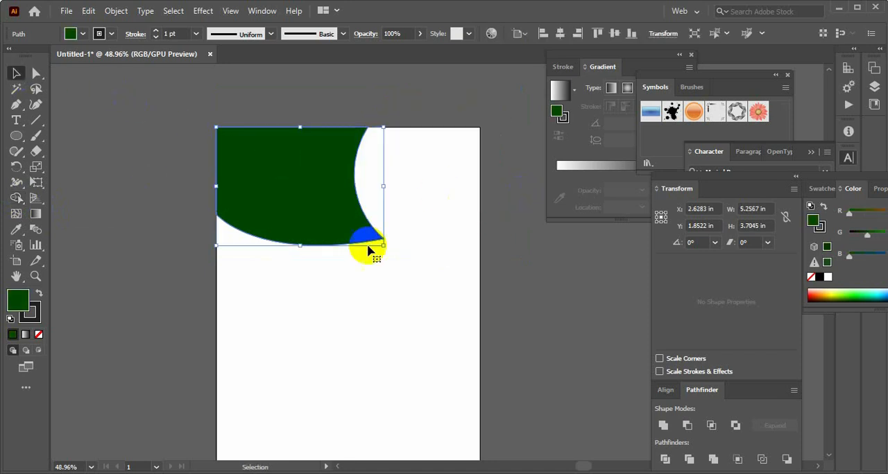
pyautogui.click(396, 123)
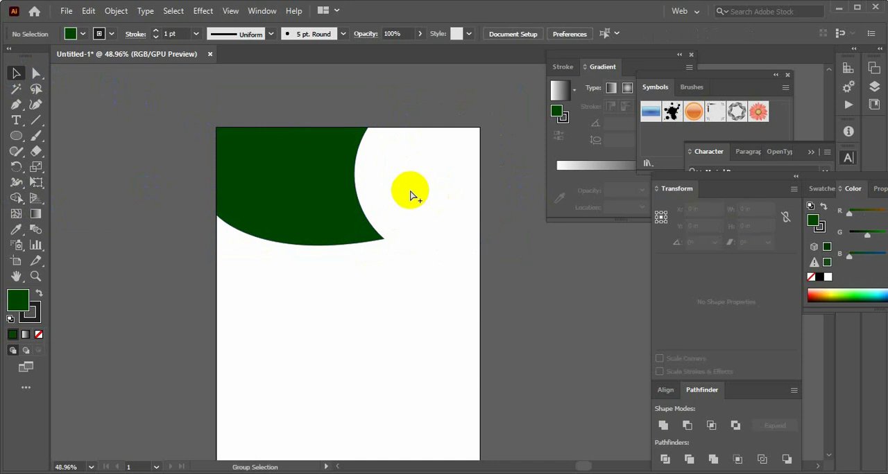
# Show the hidden medium green circle again beside the header's concave edge
pyautogui.hotkey('ctrl', 'alt', '3')
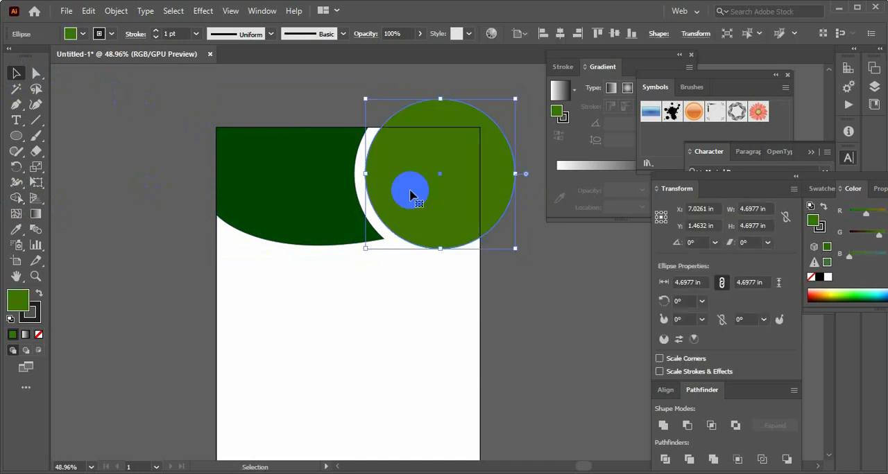
pyautogui.click(526, 281)
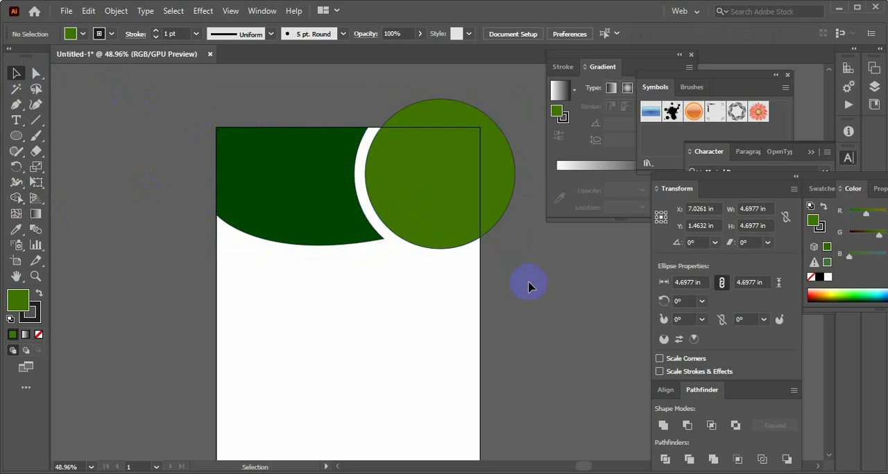
pyautogui.click(497, 189)
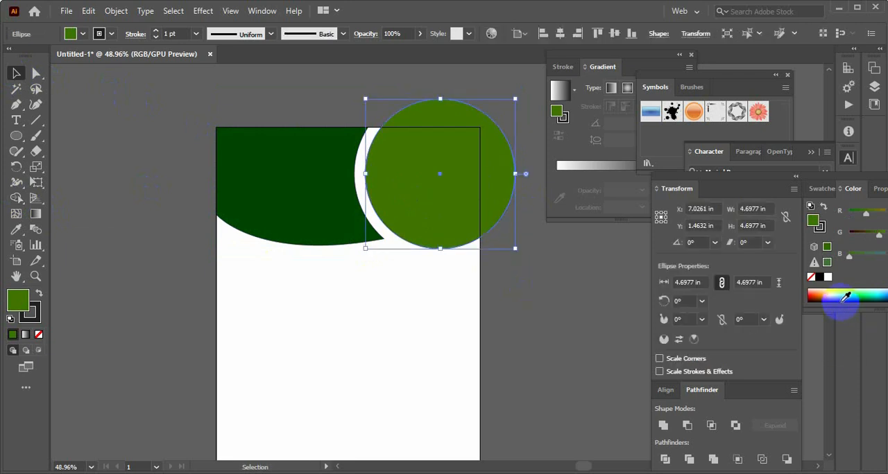
pyautogui.click(570, 294)
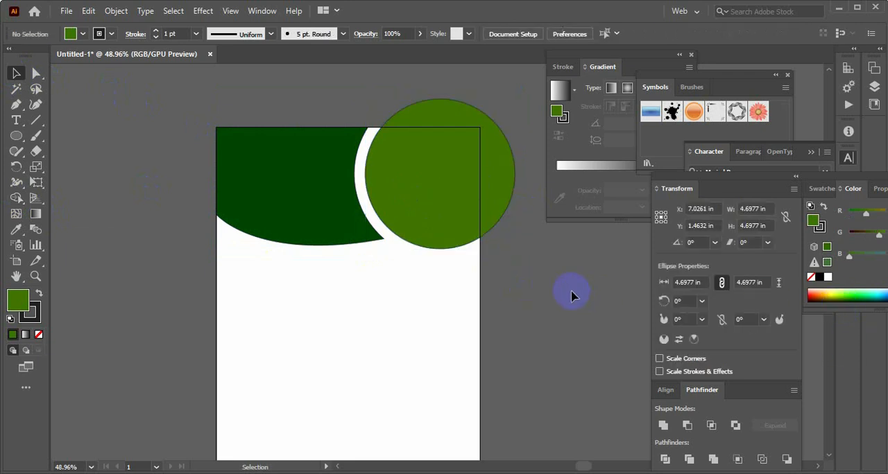
pyautogui.click(334, 194)
pyautogui.click(523, 306)
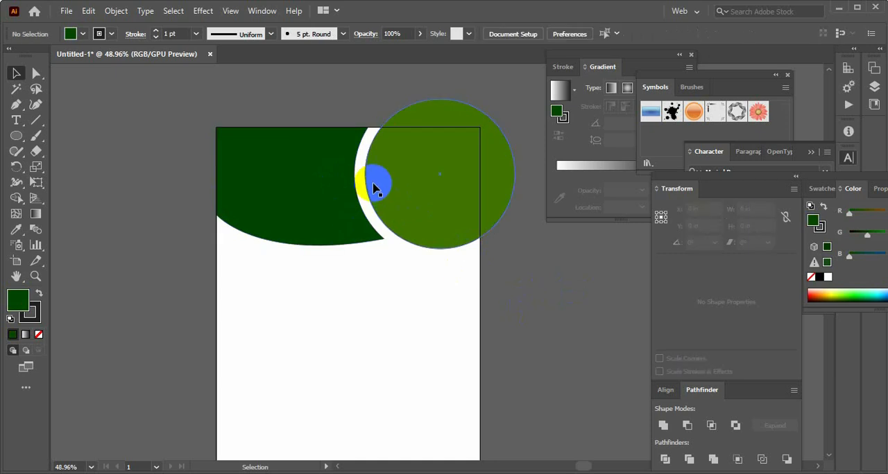
# Draw a dark green circle about 4.49 in across and place it over the artboard's lower-left corner
pyautogui.scroll(-5, 399, 306)
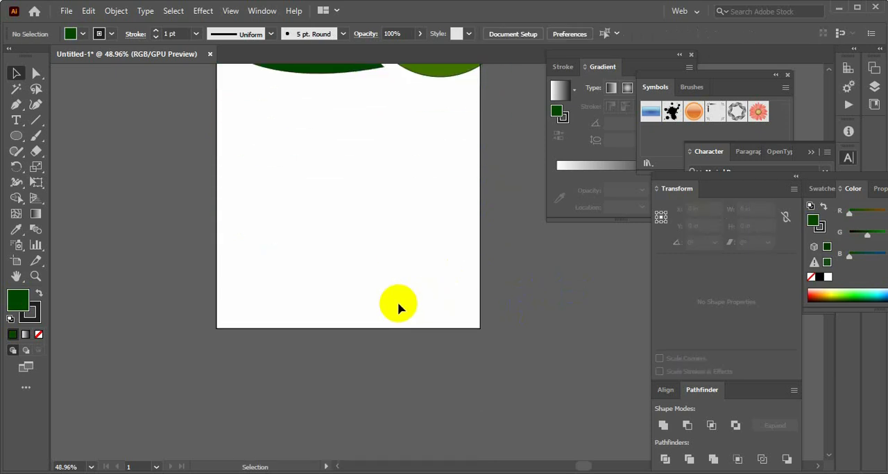
pyautogui.scroll(-3, 393, 307)
pyautogui.scroll(7, 390, 308)
pyautogui.scroll(-4, 390, 307)
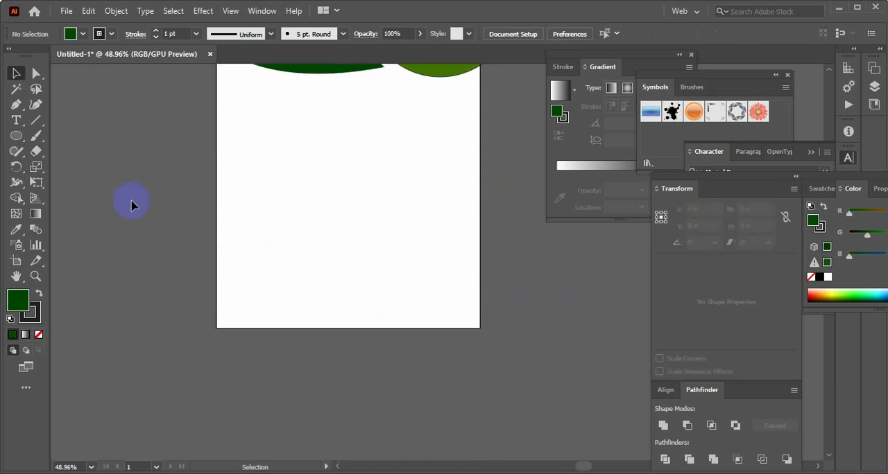
pyautogui.click(17, 136)
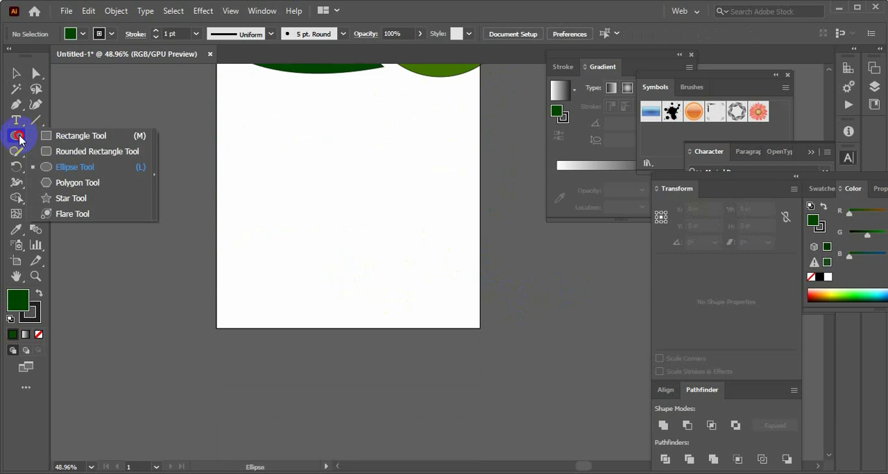
pyautogui.click(78, 169)
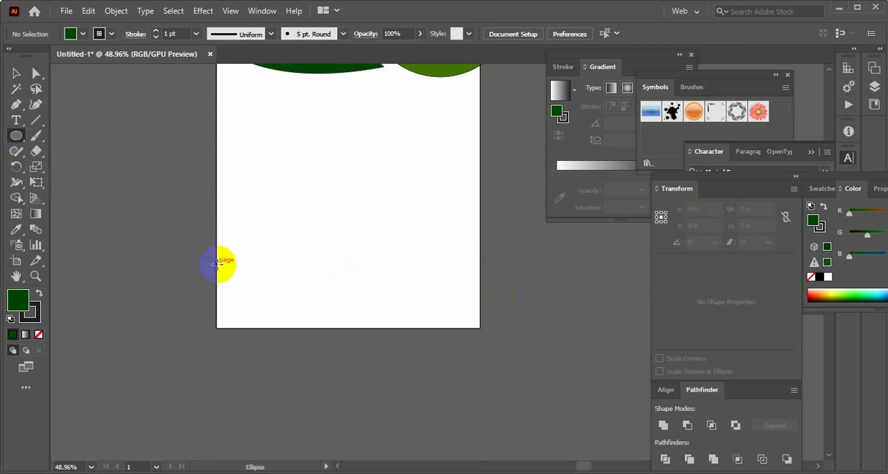
pyautogui.moveTo(215, 263); pyautogui.dragTo(280, 317)
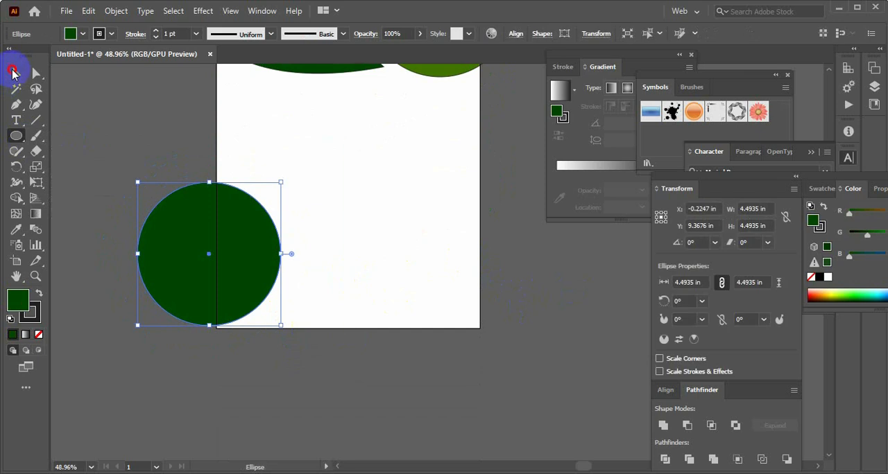
pyautogui.click(13, 73)
pyautogui.moveTo(216, 277); pyautogui.dragTo(247, 298)
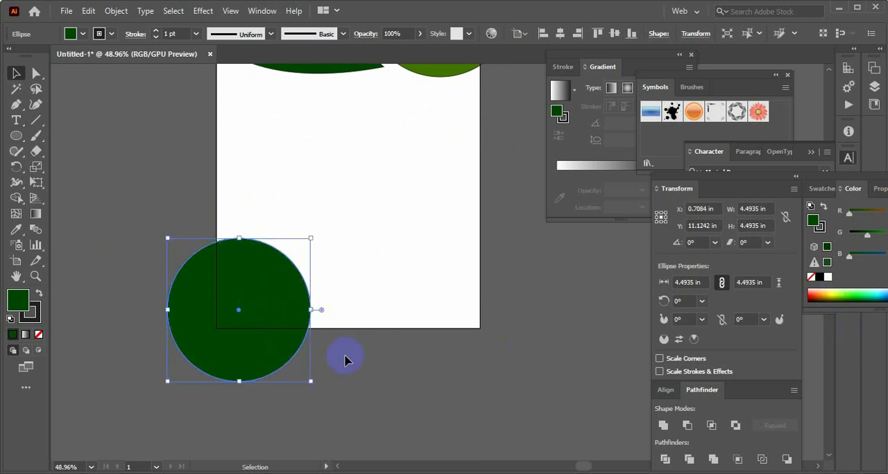
pyautogui.click(353, 375)
pyautogui.click(271, 332)
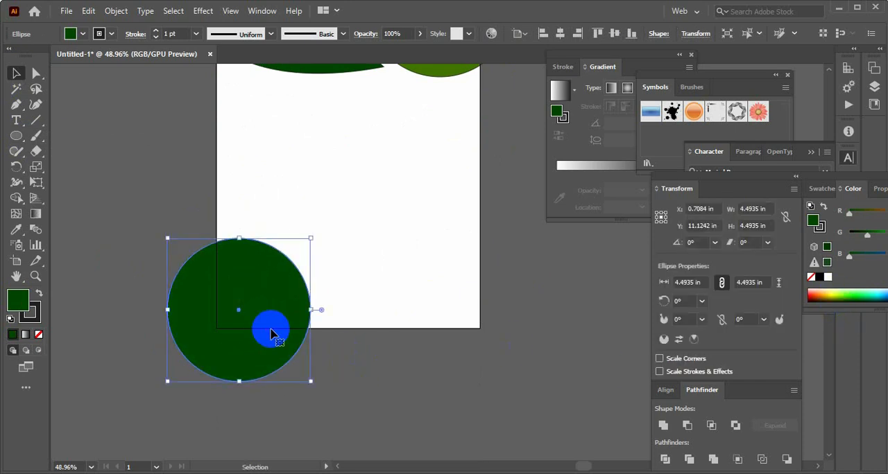
pyautogui.click(368, 357)
pyautogui.scroll(4, 368, 358)
pyautogui.scroll(-5, 368, 358)
pyautogui.click(260, 303)
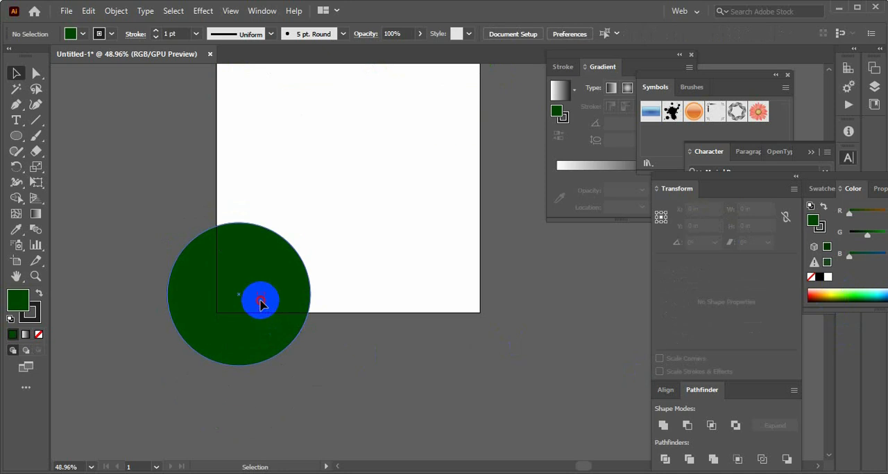
pyautogui.click(365, 354)
pyautogui.click(16, 105)
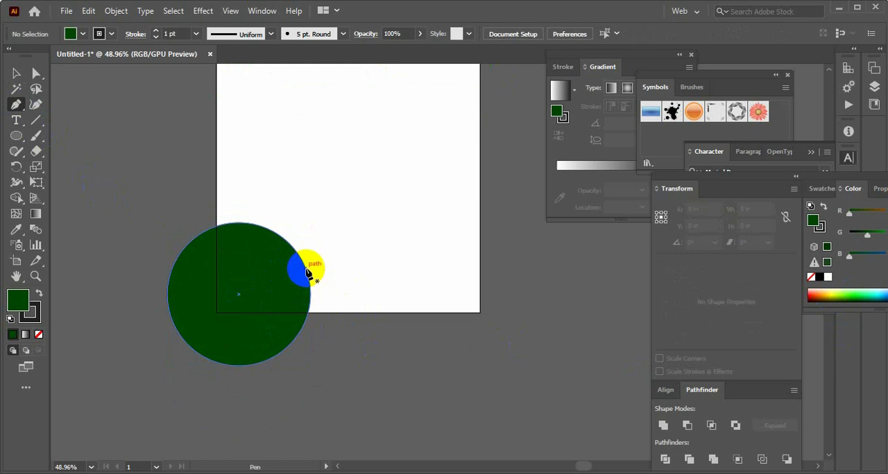
pyautogui.click(306, 269)
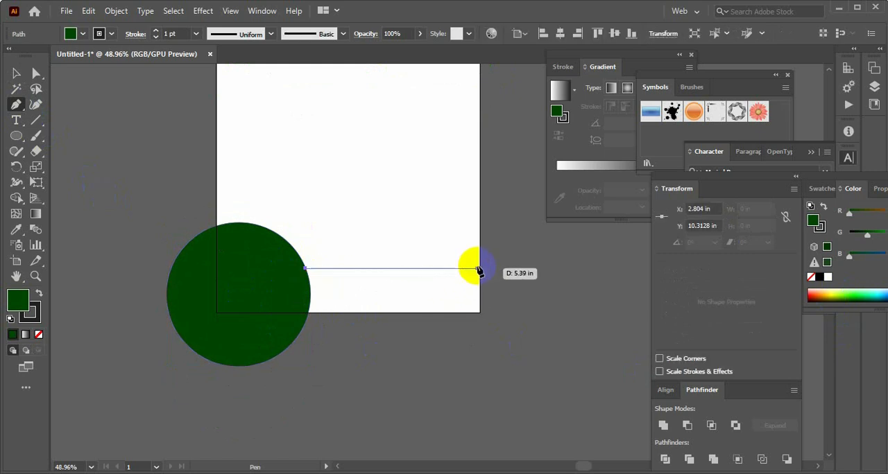
pyautogui.press('Escape')
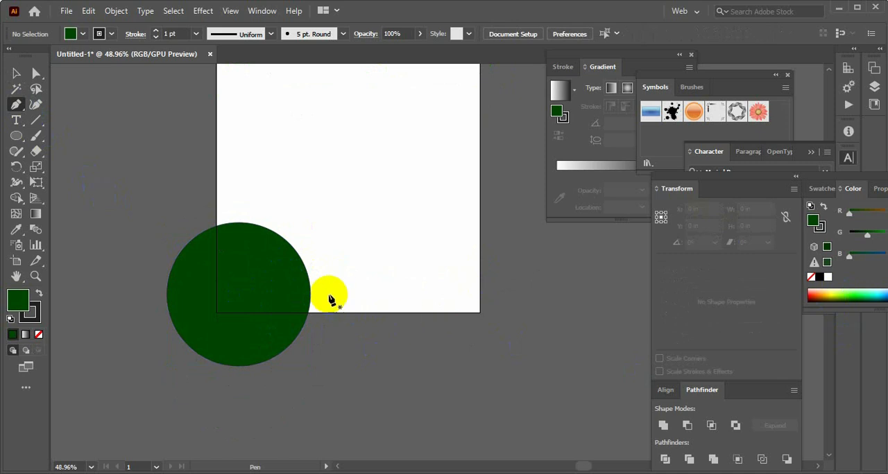
# Draw a closed Pen footer shape curving from the circle's right edge to the artboard's right edge and returning along the page's bottom and left edges
pyautogui.click(308, 278)
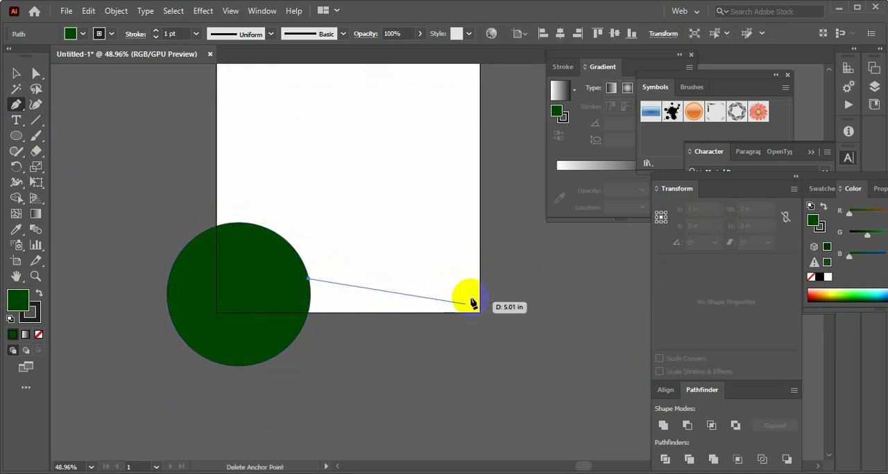
pyautogui.moveTo(480, 299); pyautogui.dragTo(557, 326)
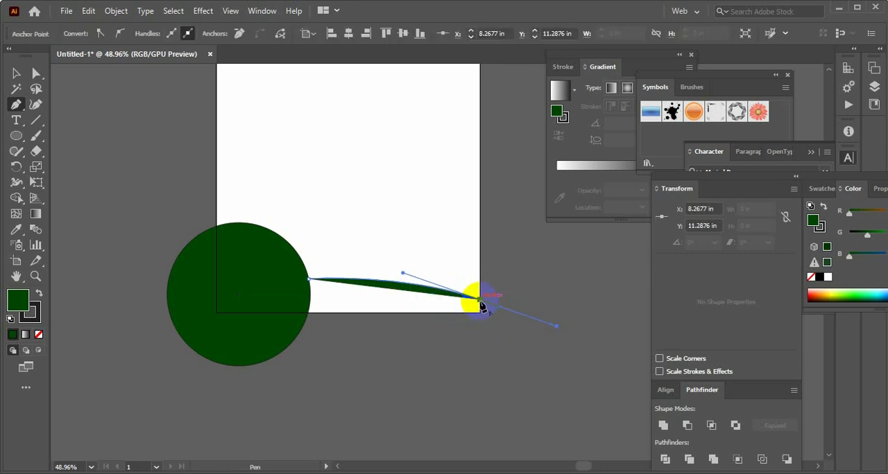
pyautogui.moveTo(480, 303); pyautogui.dragTo(217, 313)
pyautogui.moveTo(216, 312); pyautogui.dragTo(220, 279)
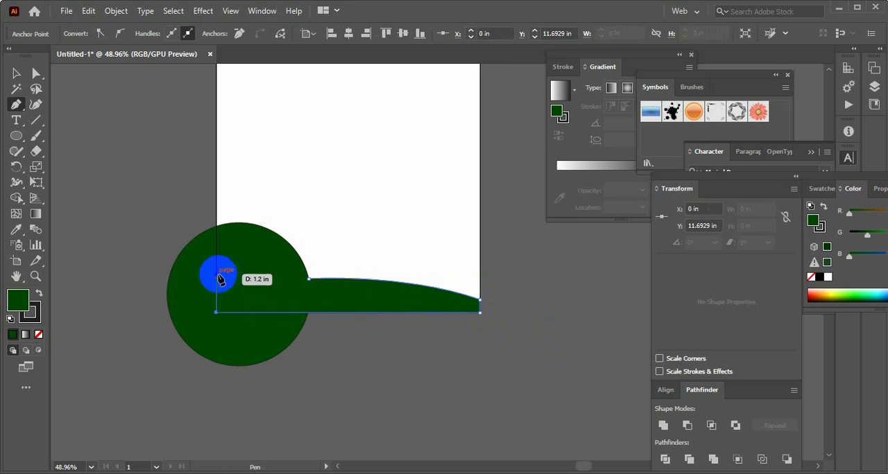
pyautogui.click(217, 275)
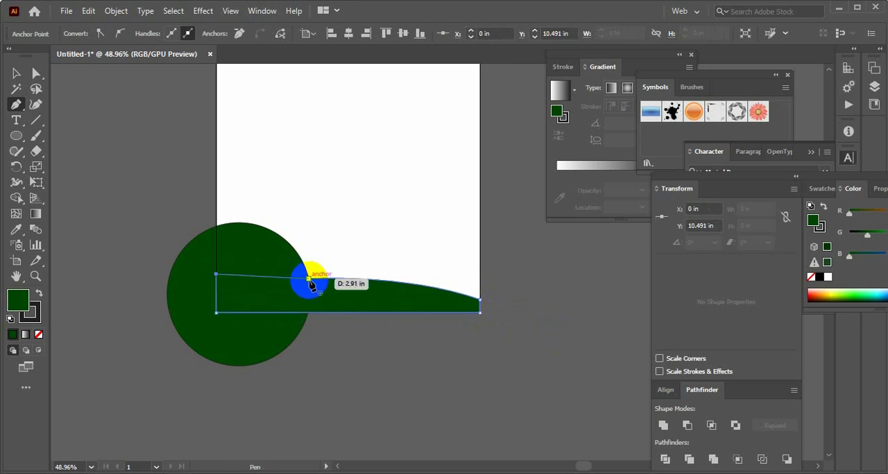
pyautogui.click(308, 279)
pyautogui.click(19, 72)
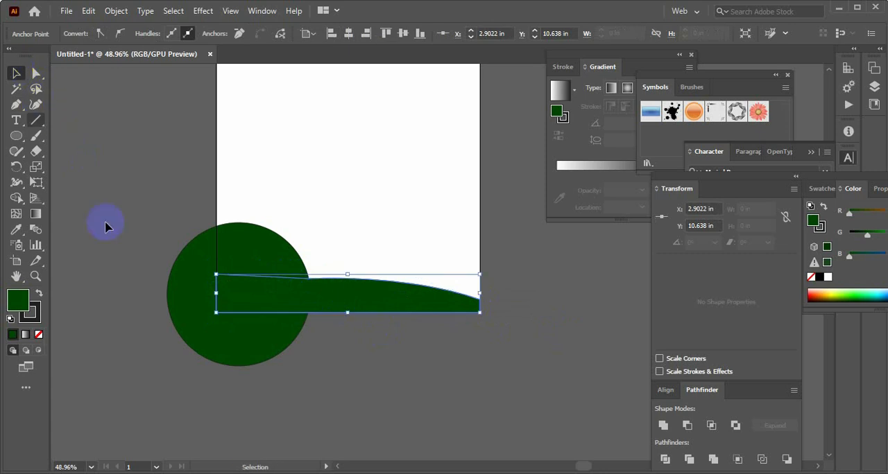
# Change the fill of the lower-left circle to bright green
pyautogui.click(218, 269)
pyautogui.click(860, 293)
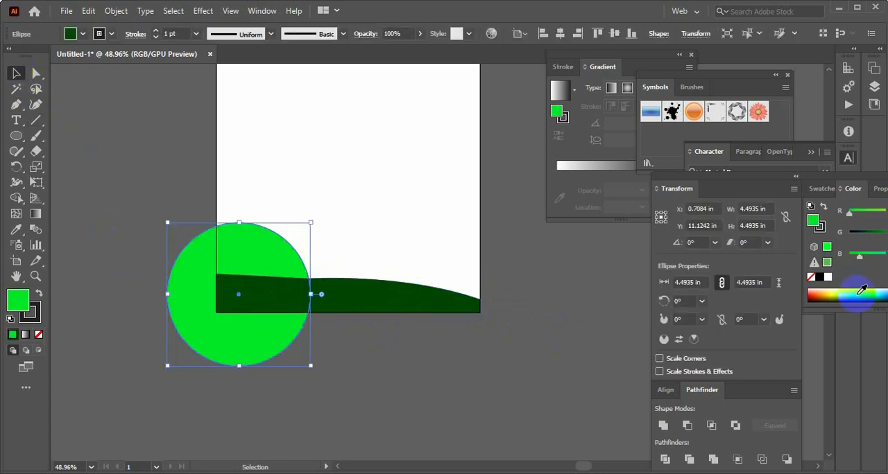
pyautogui.click(404, 383)
# Bring the bright green circle at the artboard's lower-left corner to the front, above the dark green footer shape
pyautogui.click(269, 254)
pyautogui.rightClick(267, 256)
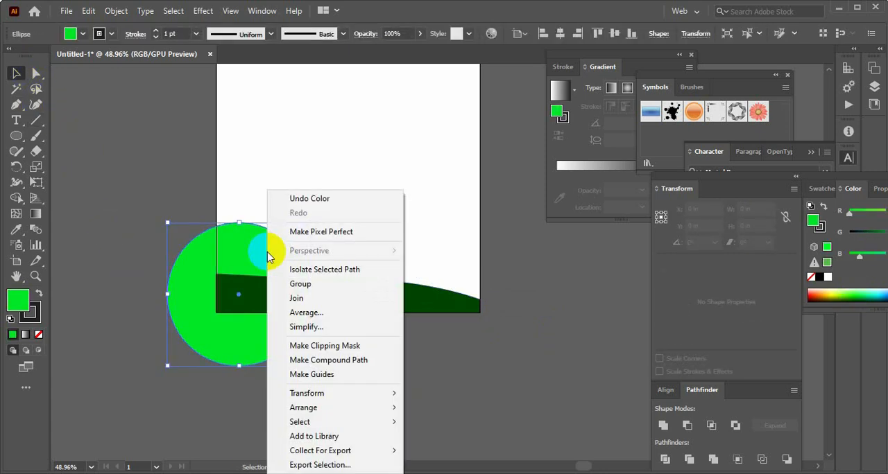
pyautogui.moveTo(341, 410)
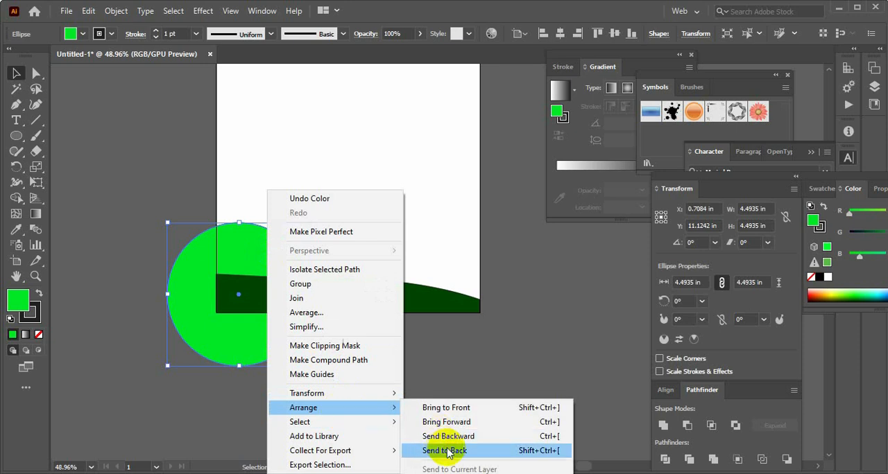
pyautogui.click(447, 408)
pyautogui.click(457, 374)
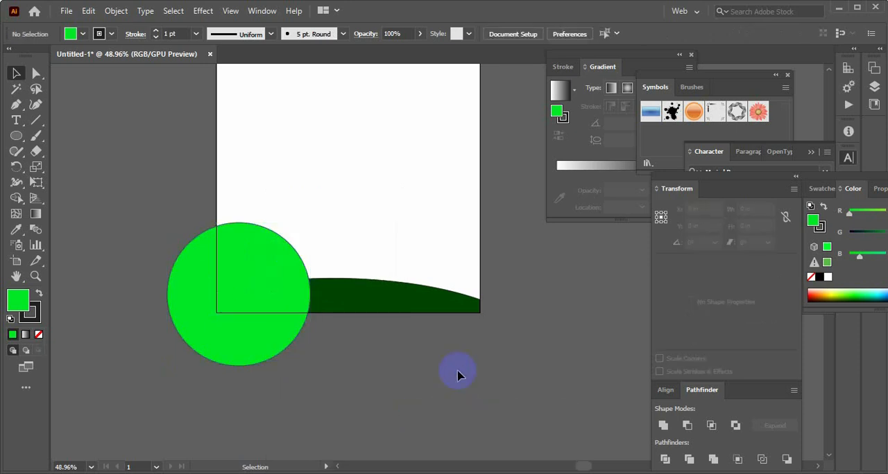
pyautogui.click(285, 285)
pyautogui.click(365, 370)
pyautogui.scroll(5, 366, 370)
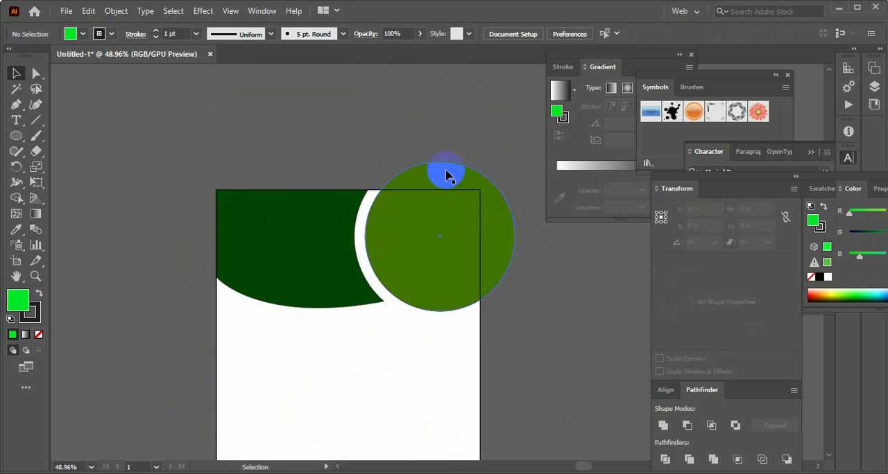
pyautogui.click(445, 175)
pyautogui.click(495, 291)
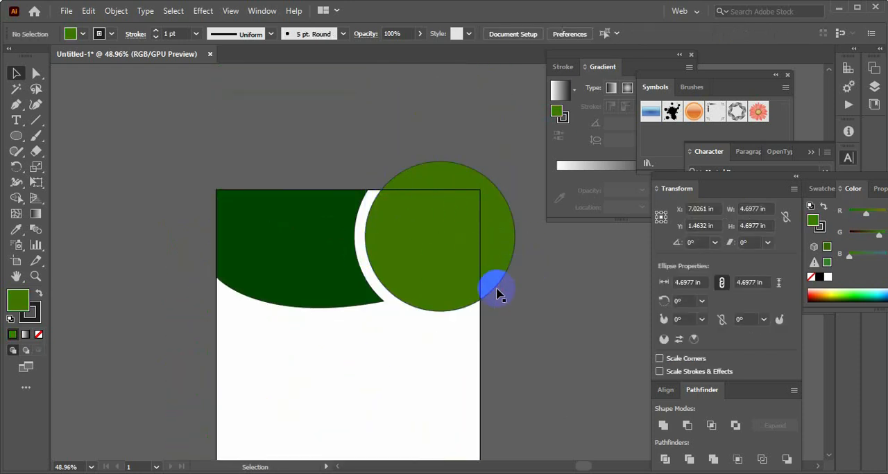
pyautogui.scroll(-3, 361, 338)
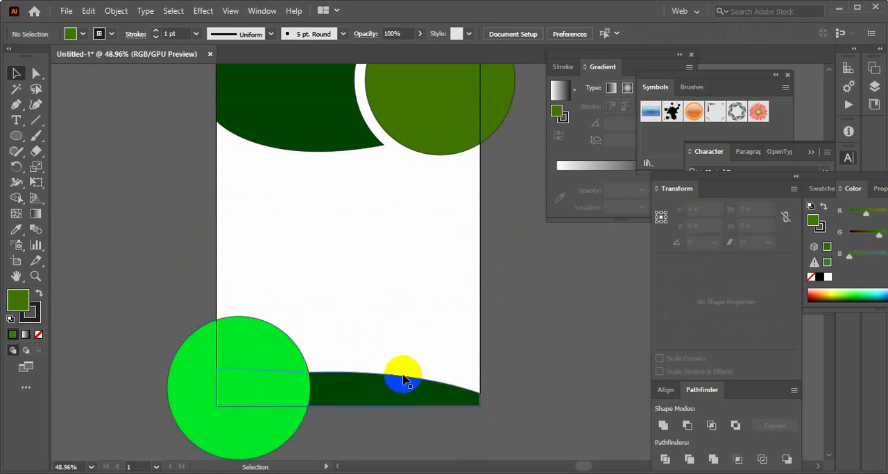
pyautogui.scroll(2, 403, 375)
pyautogui.hotkey('ctrl', '-')
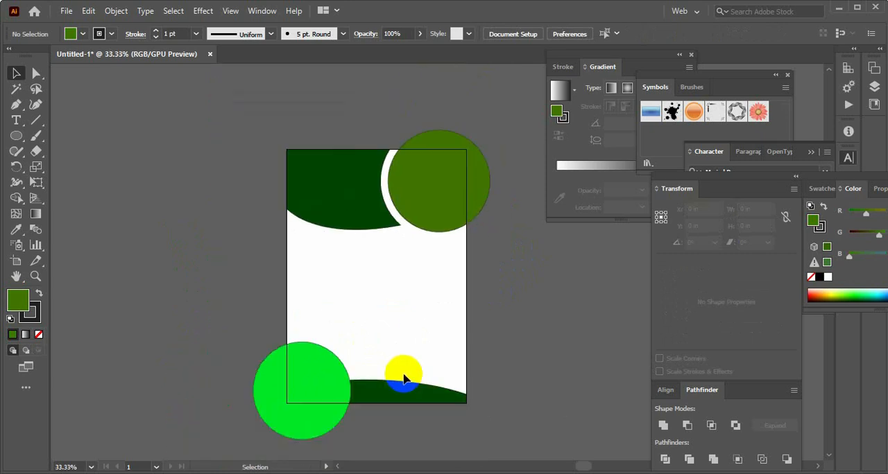
pyautogui.scroll(-2, 406, 379)
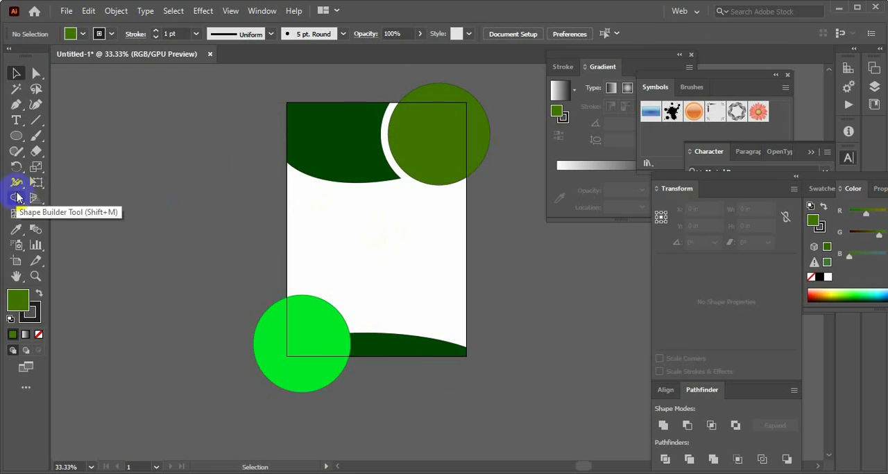
pyautogui.click(18, 136)
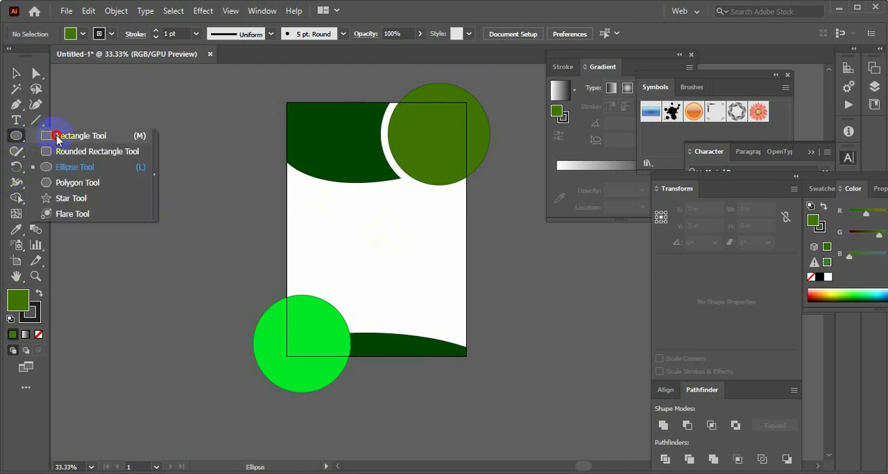
pyautogui.click(51, 135)
pyautogui.moveTo(288, 103); pyautogui.dragTo(467, 354)
pyautogui.click(17, 73)
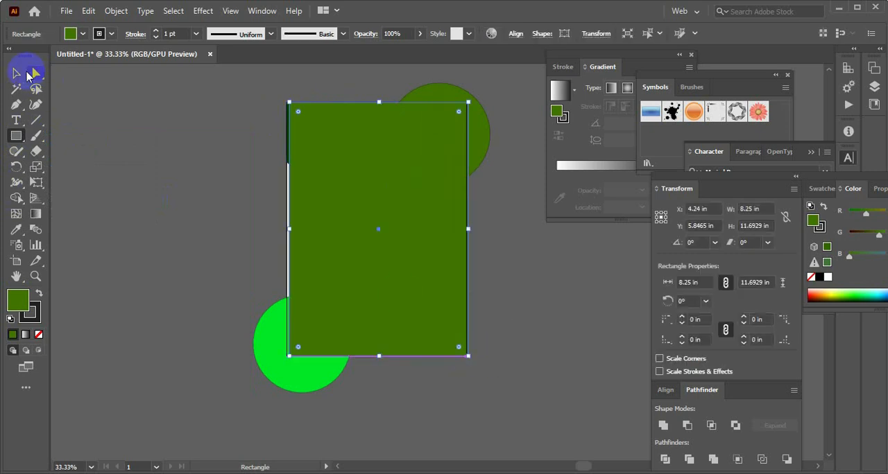
pyautogui.press('Delete')
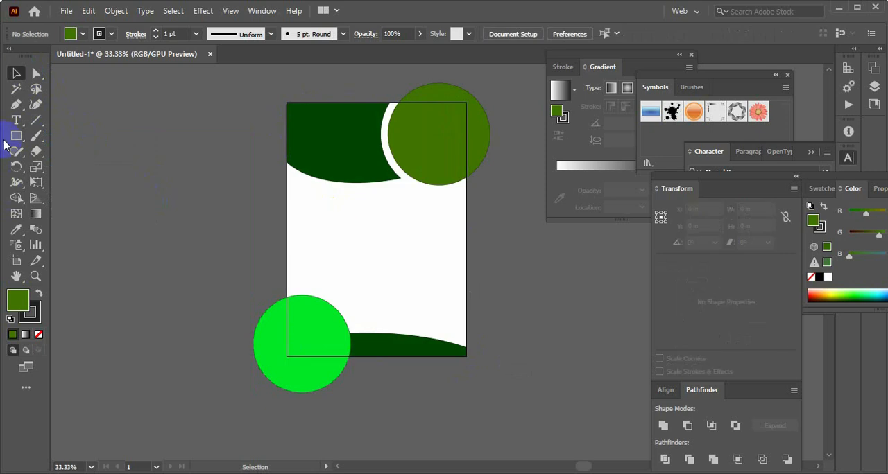
# Draw a green rectangle of about 8.27 x 11.69 in covering the whole artboard exactly
pyautogui.click(15, 137)
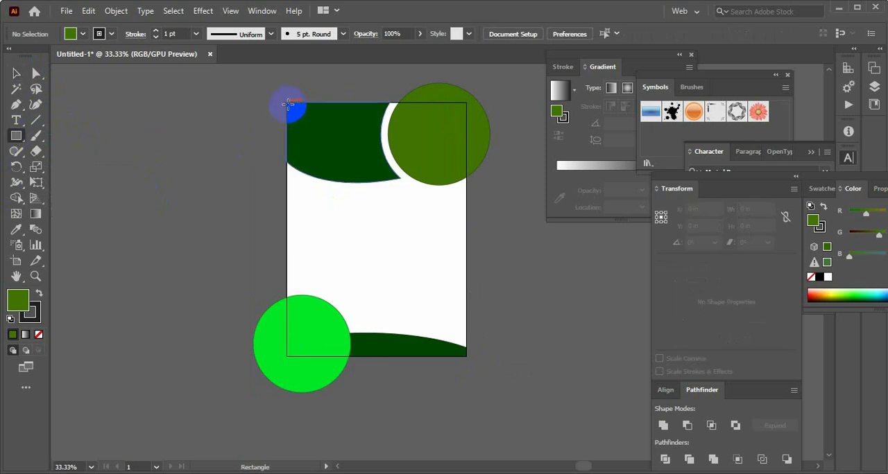
pyautogui.moveTo(287, 103); pyautogui.dragTo(465, 355)
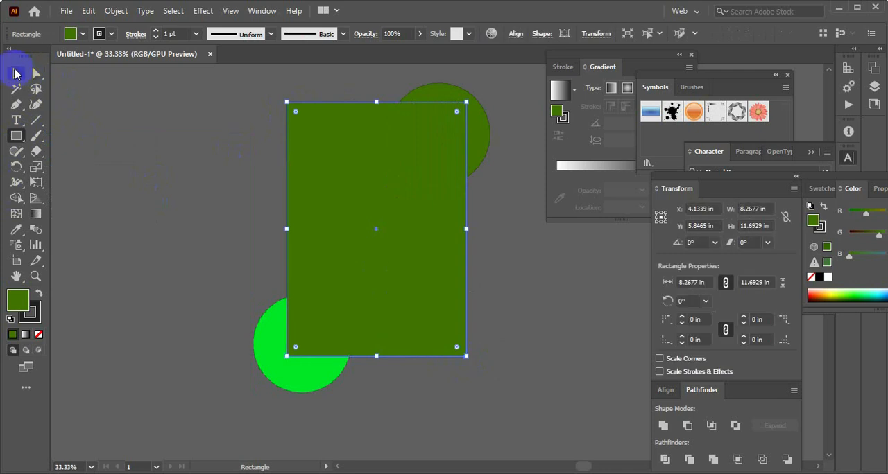
pyautogui.click(16, 73)
# Try clipping all the flyer shapes to the page-sized rectangle with a clipping mask, and undo it
pyautogui.click(194, 106)
pyautogui.moveTo(194, 105); pyautogui.dragTo(511, 426)
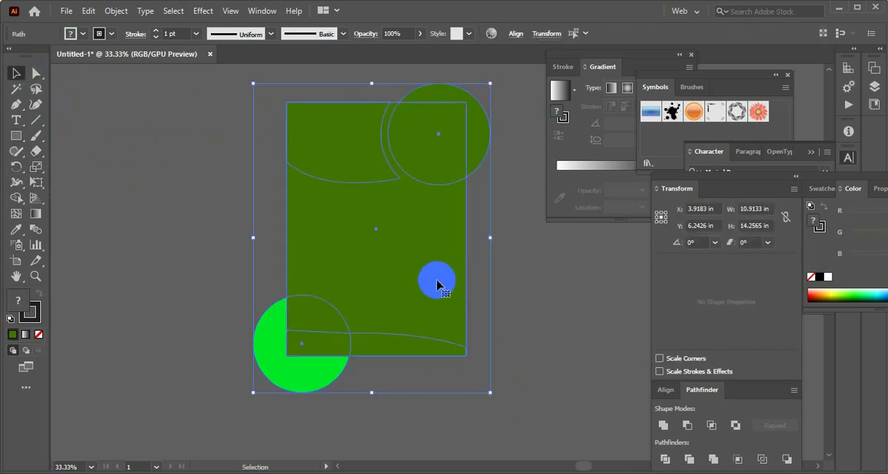
pyautogui.rightClick(390, 174)
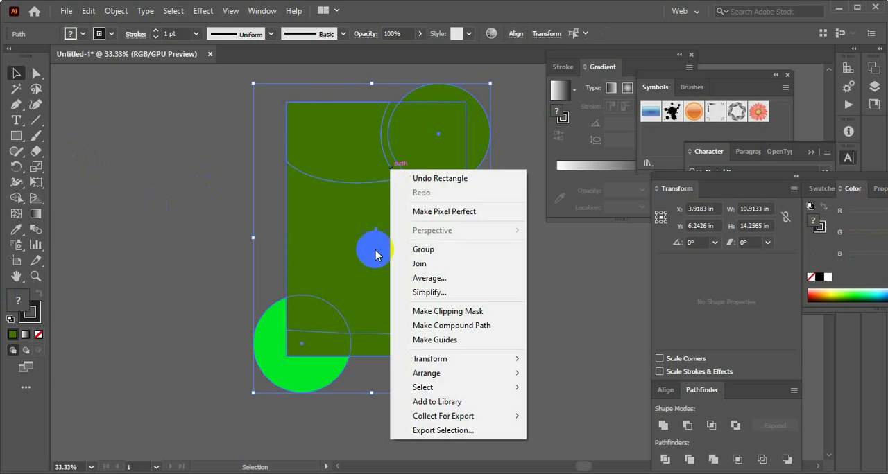
pyautogui.click(444, 312)
pyautogui.click(537, 314)
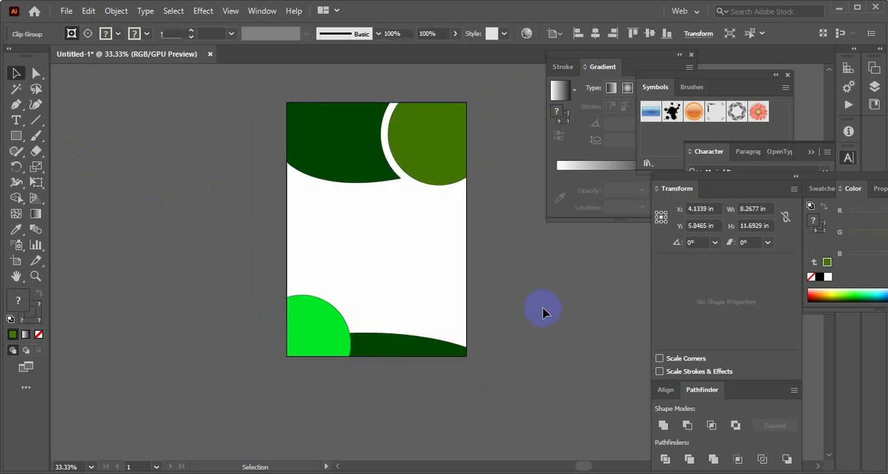
pyautogui.scroll(2, 543, 312)
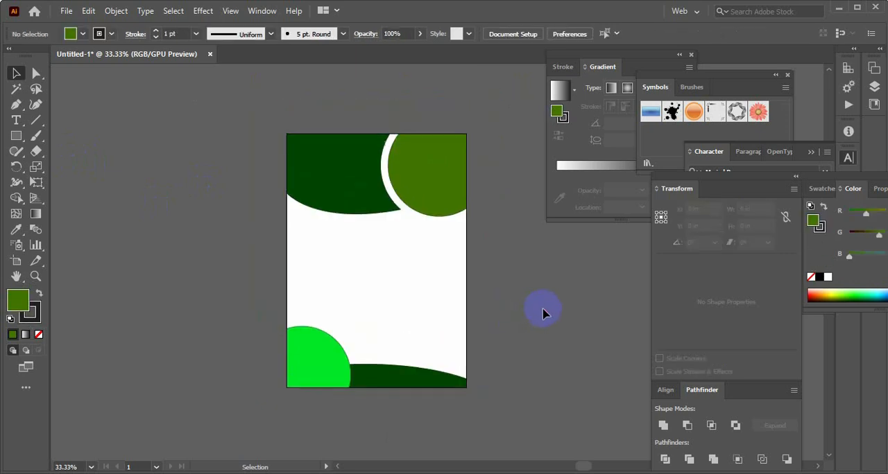
pyautogui.click(422, 176)
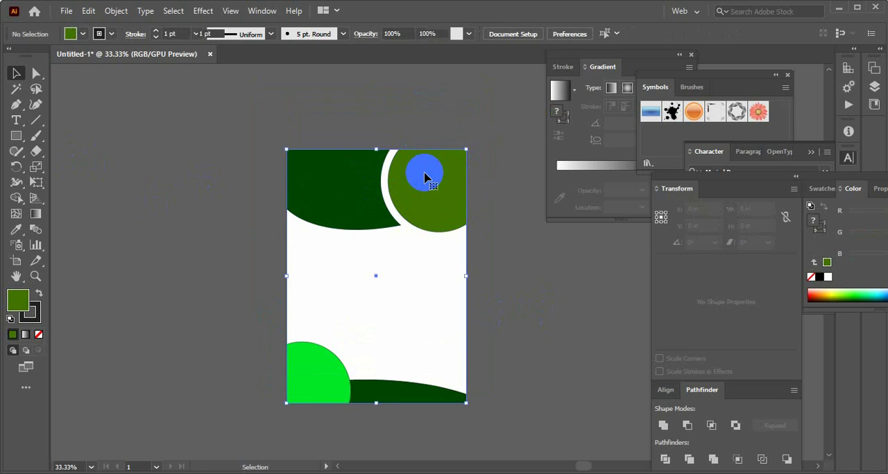
pyautogui.click(494, 221)
pyautogui.click(455, 195)
pyautogui.moveTo(428, 199); pyautogui.dragTo(431, 175)
pyautogui.click(483, 165)
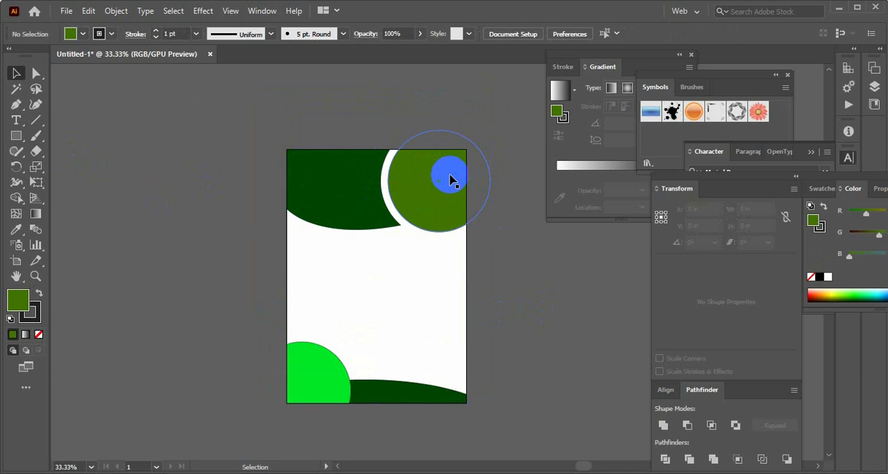
pyautogui.hotkey('ctrl', 'z')
pyautogui.click(505, 252)
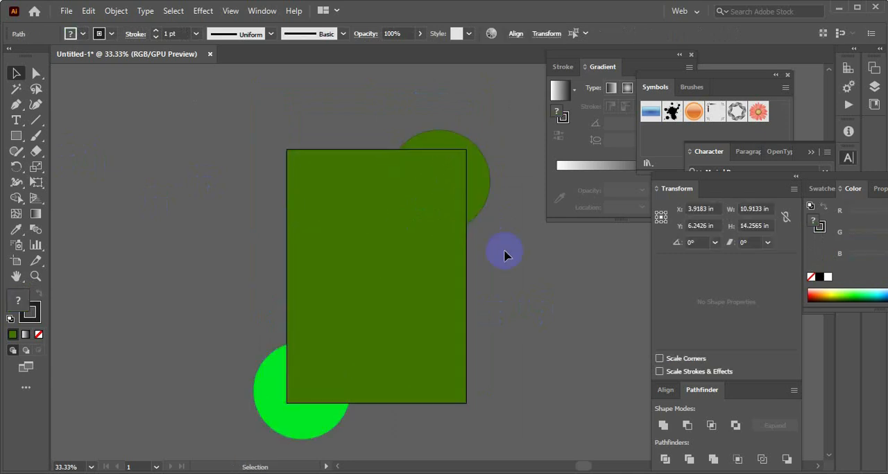
# Select all the shapes and remove the parts of both circles that extend beyond the page with the Shape Builder tool
pyautogui.click(402, 215)
pyautogui.moveTo(188, 155); pyautogui.dragTo(494, 419)
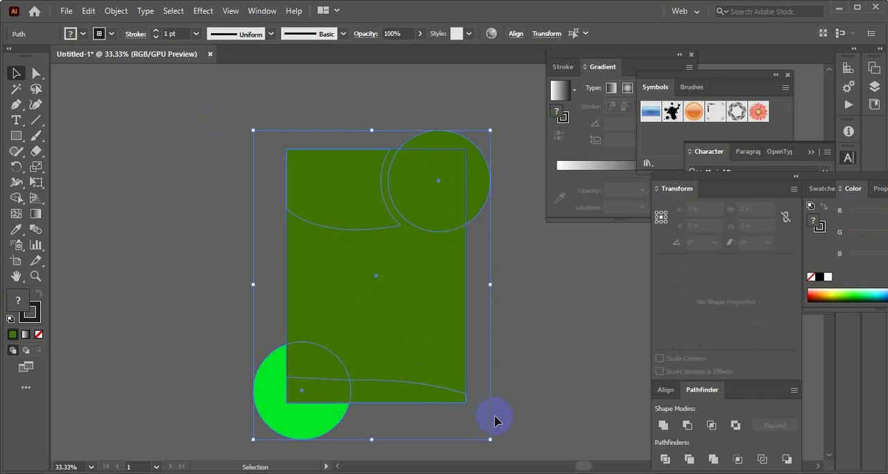
pyautogui.click(18, 199)
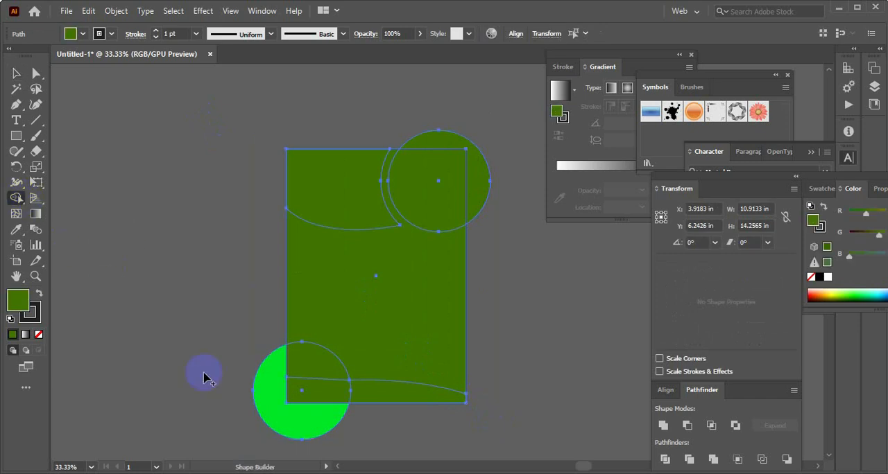
pyautogui.moveTo(281, 395)
pyautogui.mouseDown()
pyautogui.moveTo(270, 371)
pyautogui.moveTo(285, 412)
pyautogui.moveTo(319, 441)
pyautogui.mouseUp()
pyautogui.moveTo(446, 153)
pyautogui.mouseDown()
pyautogui.moveTo(450, 142)
pyautogui.moveTo(475, 184)
pyautogui.mouseUp()
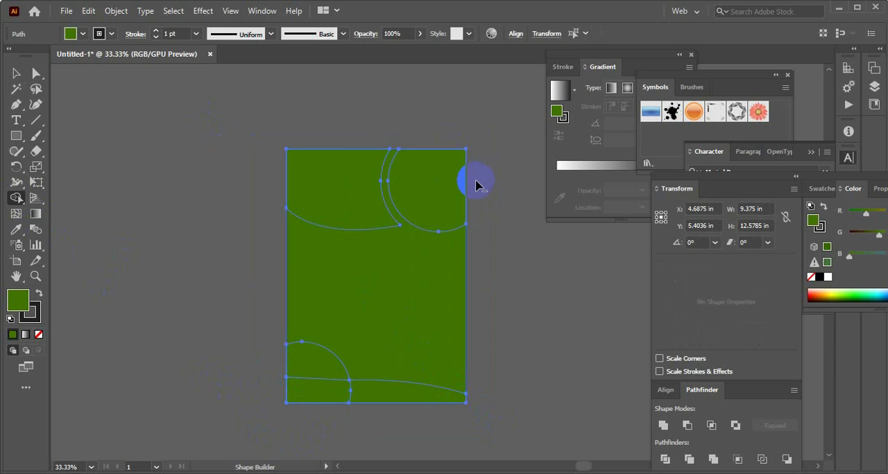
pyautogui.click(14, 73)
# Delete the page-sized green rectangle covering the header, footer and trimmed circles
pyautogui.click(345, 264)
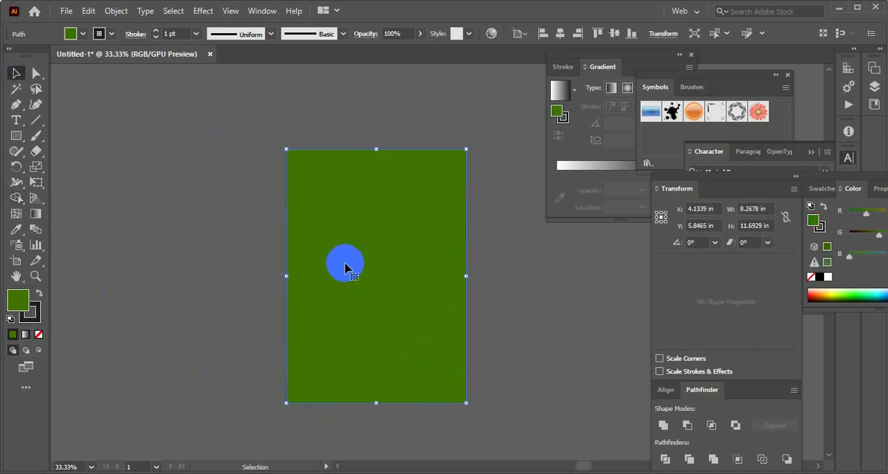
pyautogui.hotkey('ctrl', 'z')
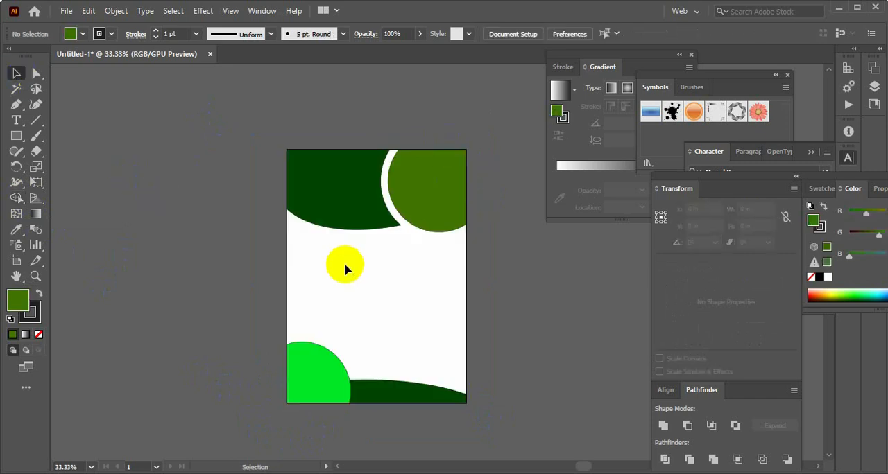
pyautogui.click(410, 174)
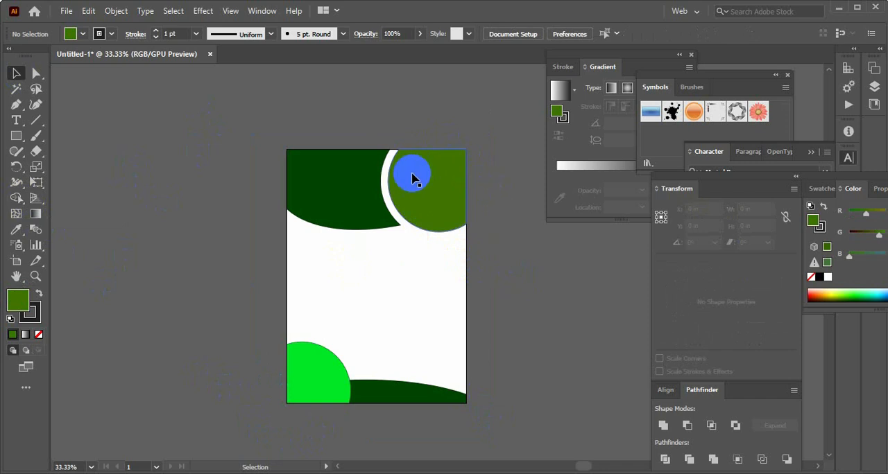
pyautogui.click(498, 272)
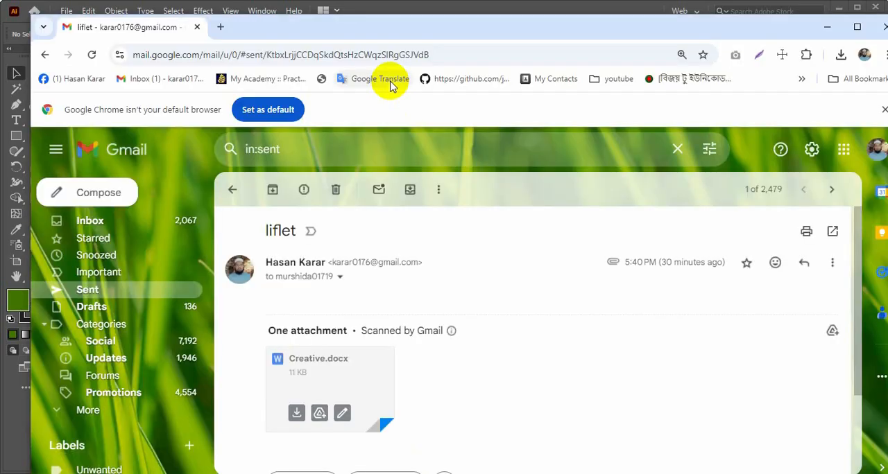
# Switch to Chrome and search Google for "office man picture" in a new tab
pyautogui.click(219, 28)
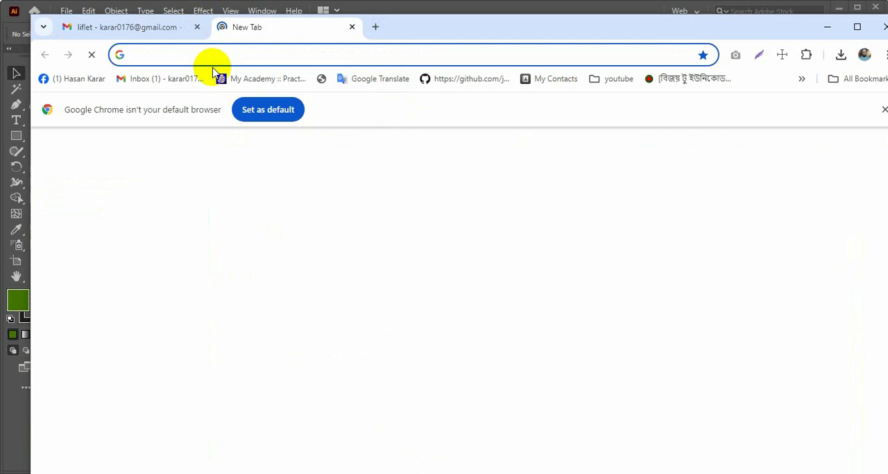
pyautogui.write('off')
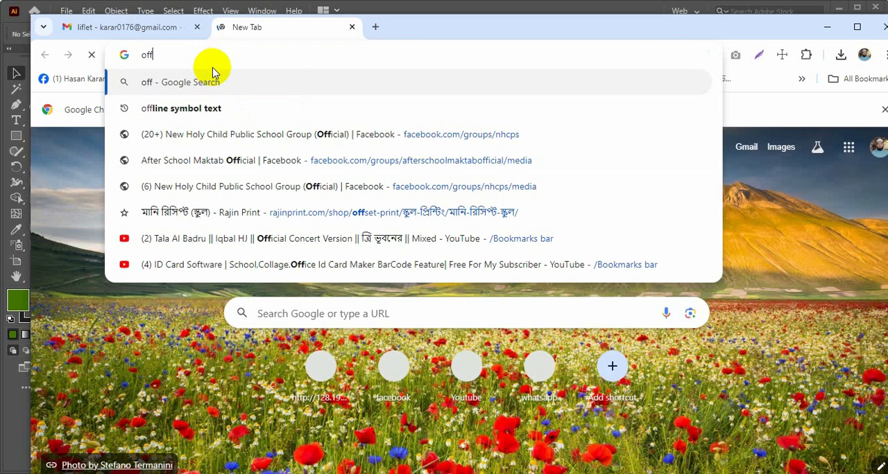
pyautogui.write('ice ')
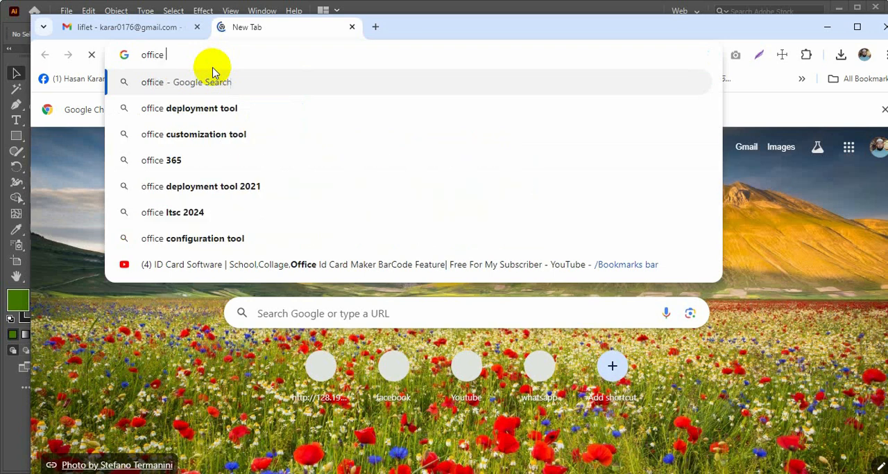
pyautogui.write('man')
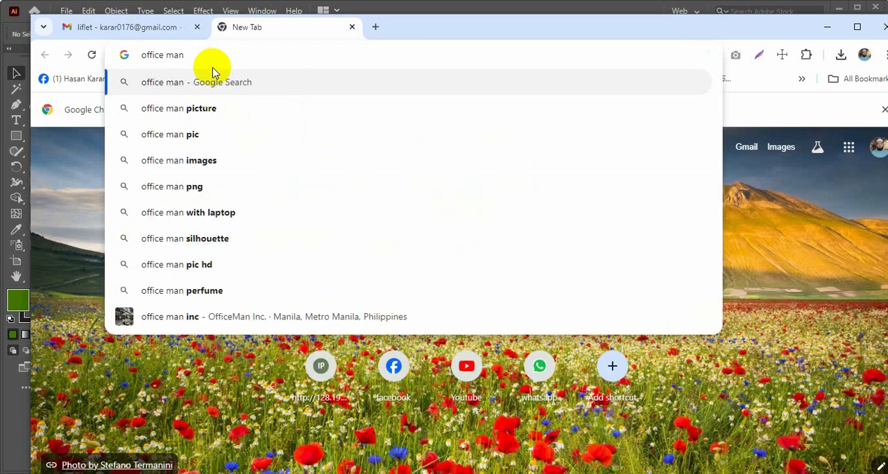
pyautogui.write(' pic')
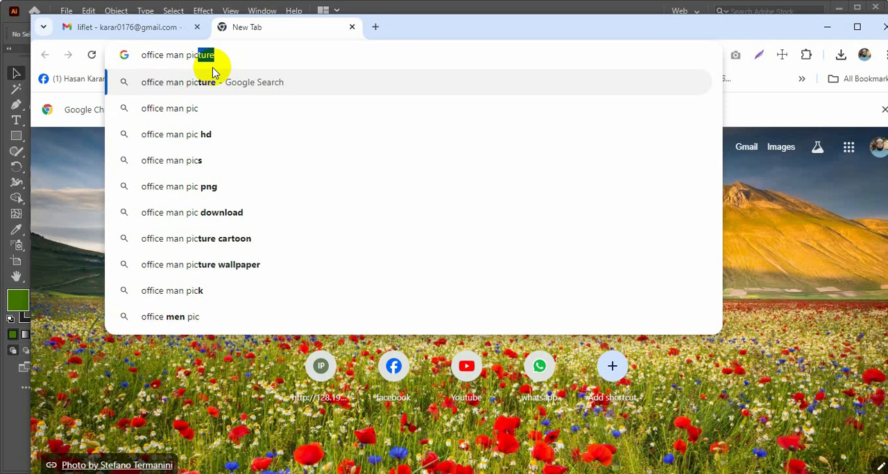
pyautogui.press('Return')
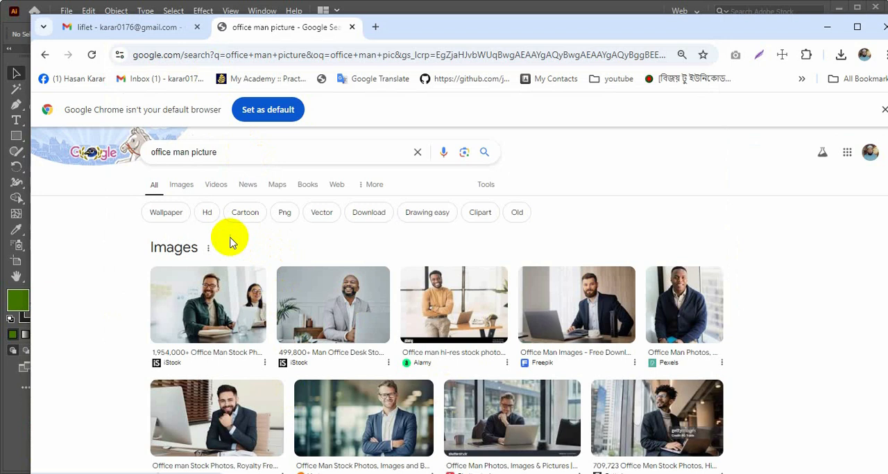
# Show the image results for the office man search and copy the Shutterstock photo of the suited man holding a tablet
pyautogui.click(181, 189)
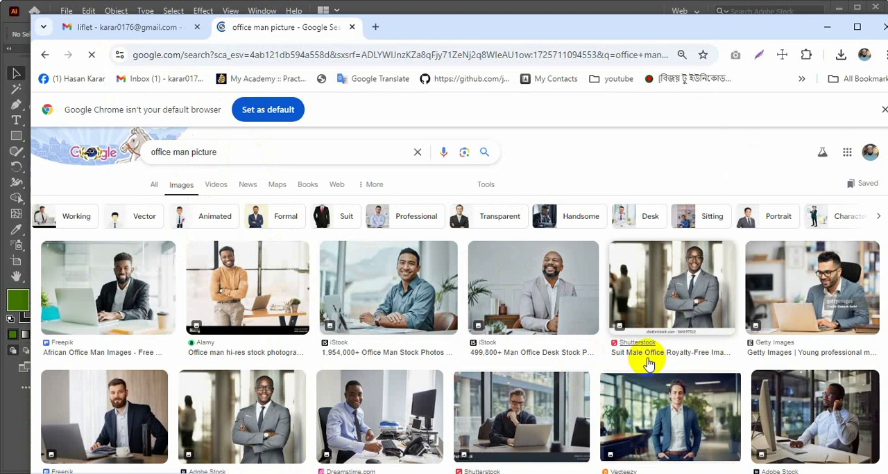
pyautogui.scroll(-1, 649, 365)
pyautogui.scroll(-2, 641, 365)
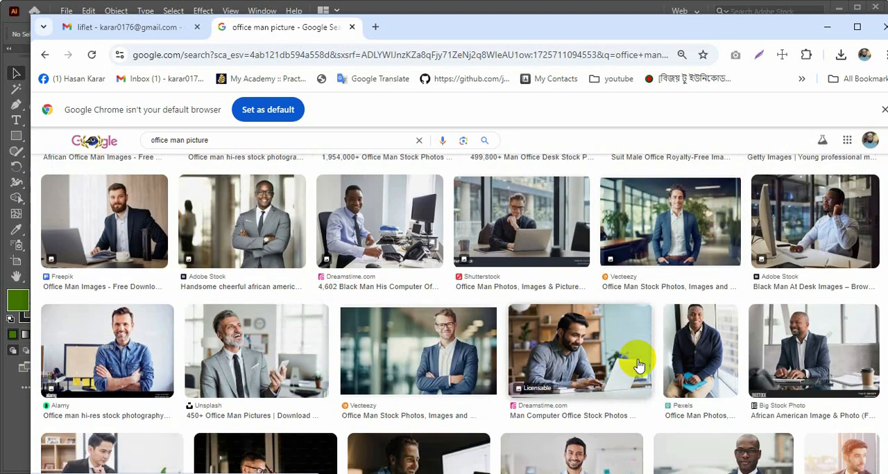
pyautogui.scroll(-2, 640, 365)
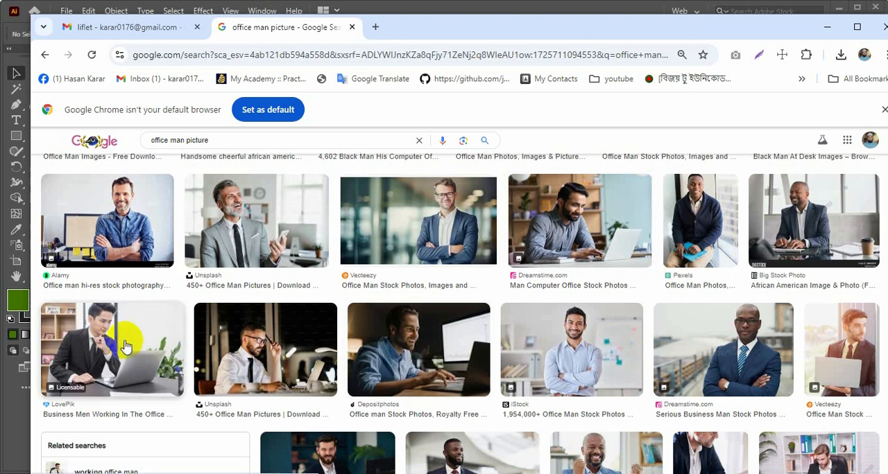
pyautogui.scroll(-2, 307, 360)
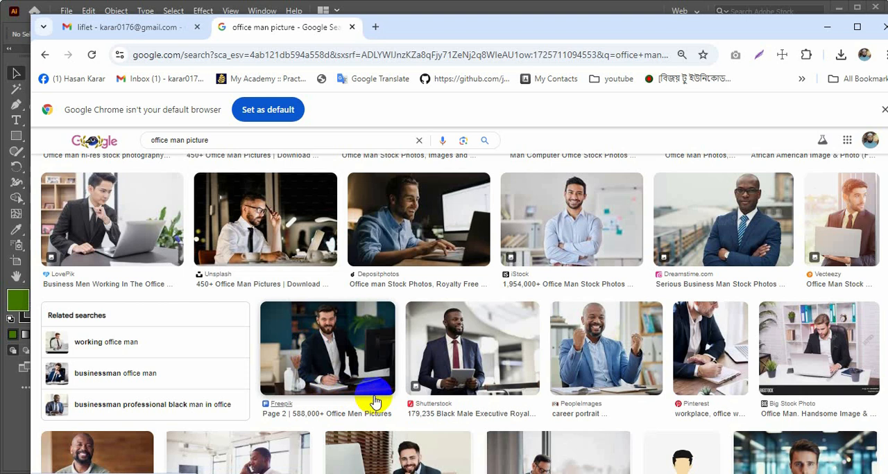
pyautogui.click(454, 351)
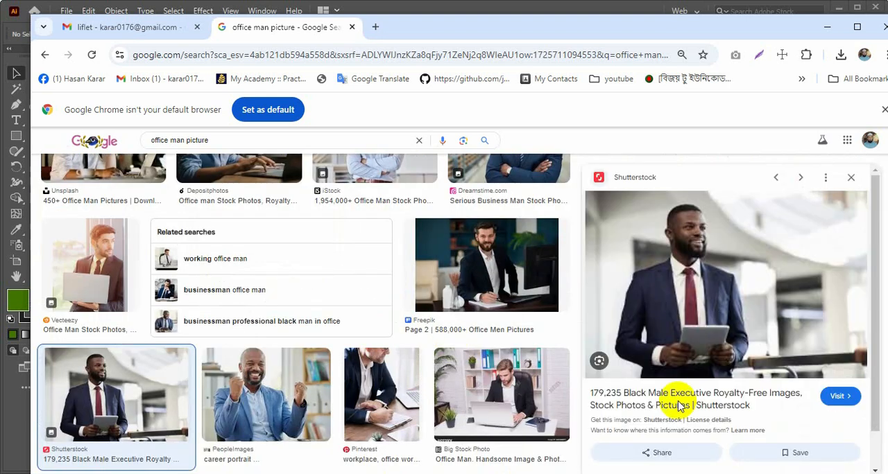
pyautogui.rightClick(706, 270)
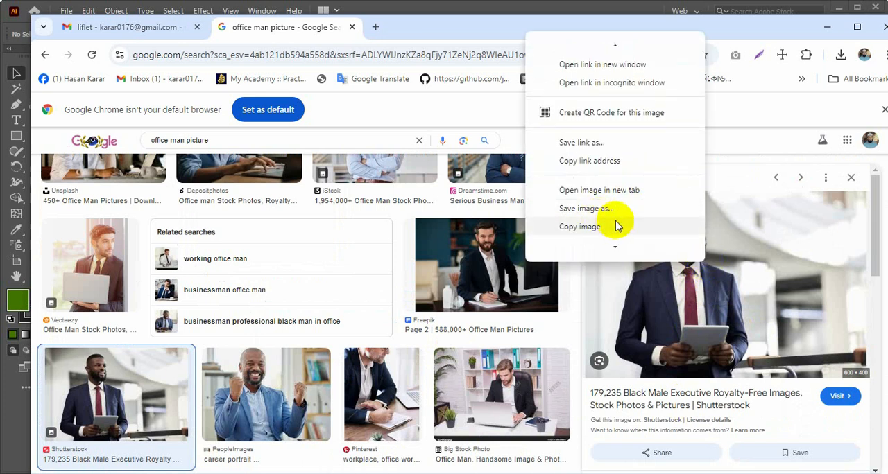
pyautogui.click(595, 229)
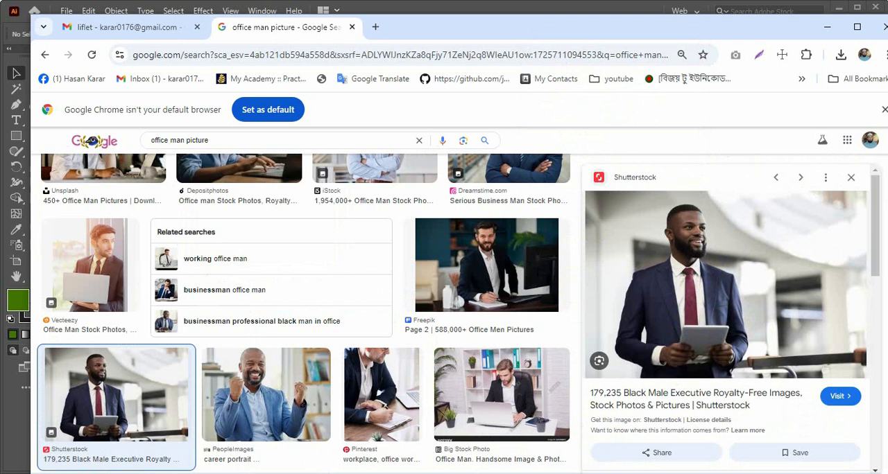
# Switch back to Illustrator and paste the copied businessman photo into the flyer document
pyautogui.click(581, 473)
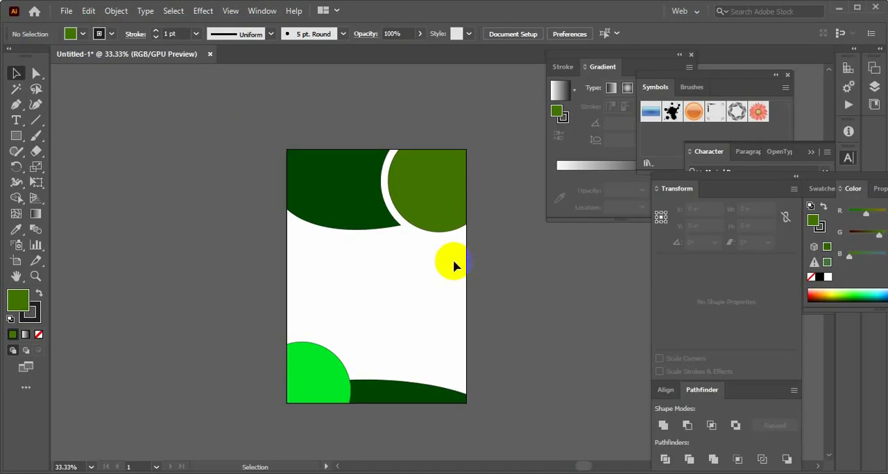
pyautogui.click(3, 59)
pyautogui.click(479, 267)
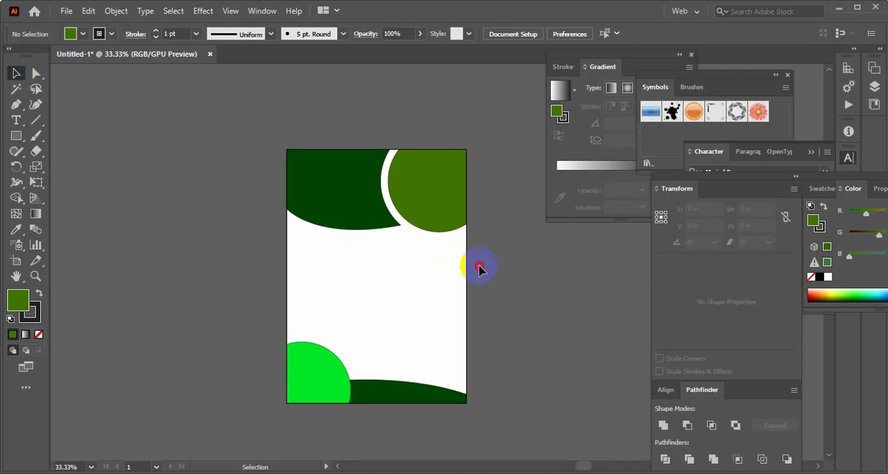
pyautogui.hotkey('ctrl', 'v')
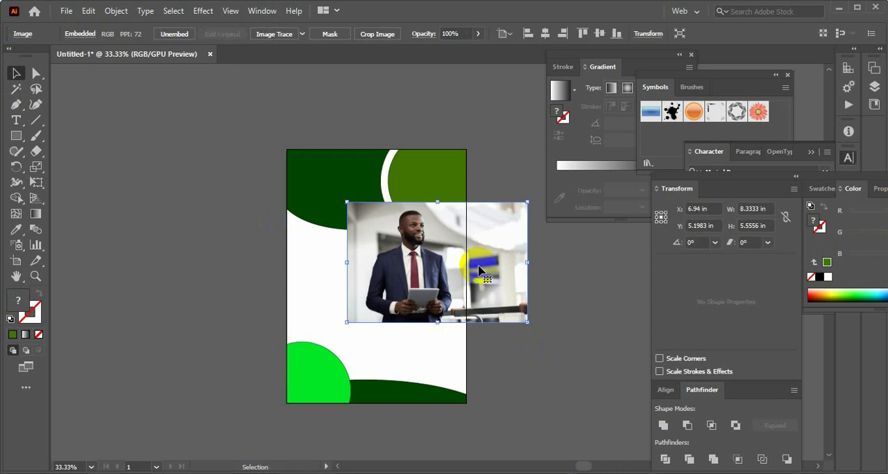
pyautogui.click(546, 261)
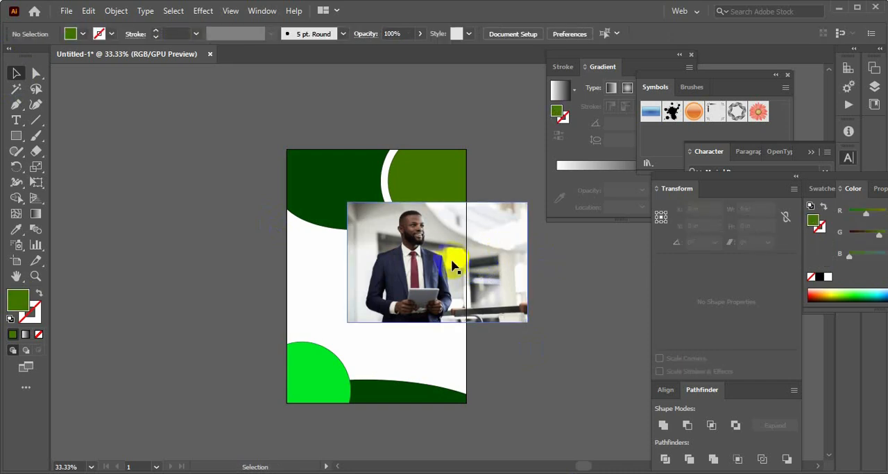
# Move the photo over the olive green circle in the page's upper-right corner and send it to the back
pyautogui.moveTo(451, 264); pyautogui.dragTo(454, 193)
pyautogui.click(512, 299)
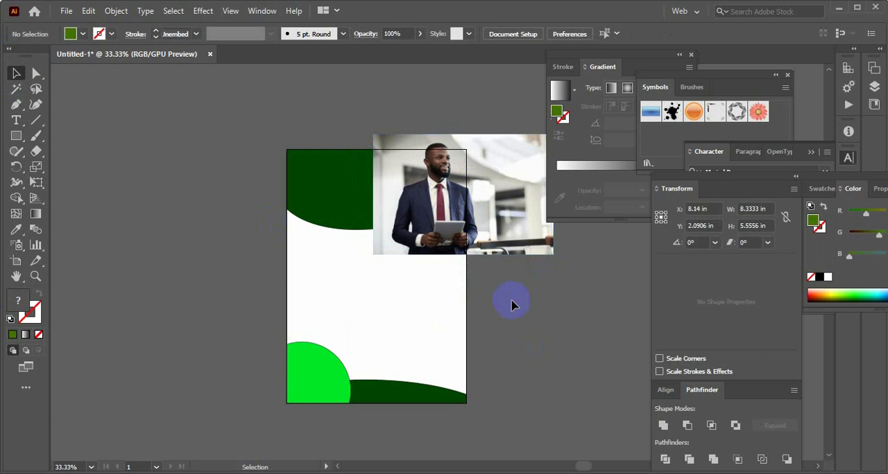
pyautogui.click(460, 200)
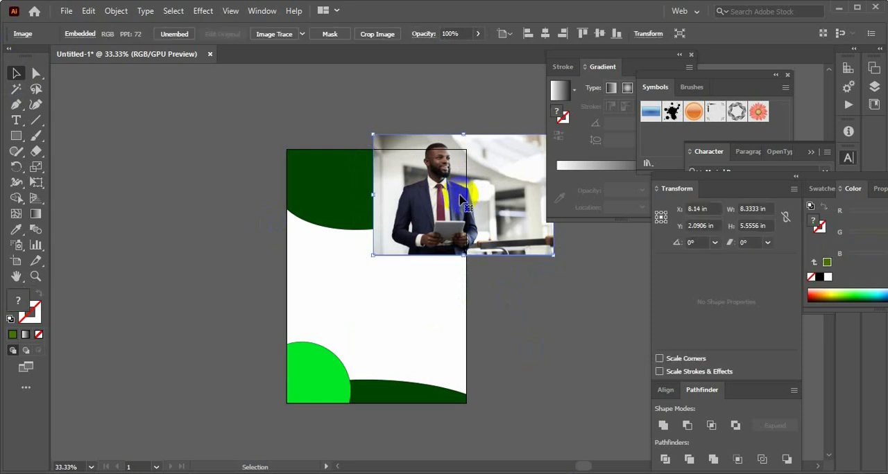
pyautogui.rightClick(460, 200)
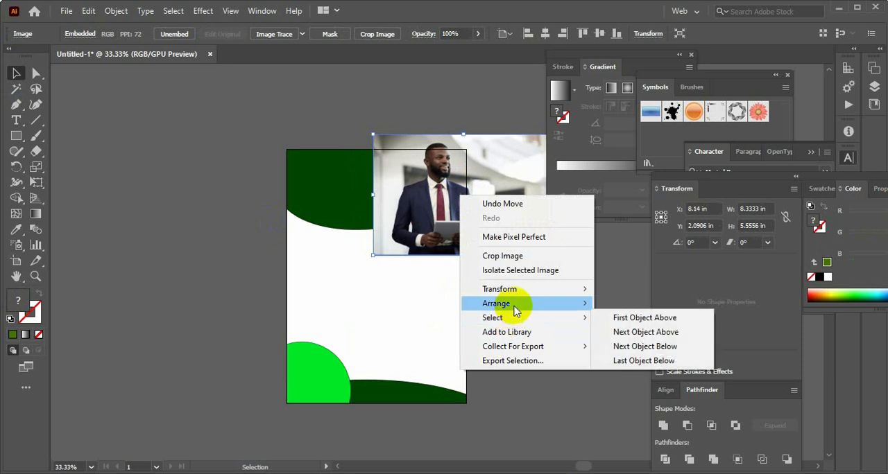
pyautogui.moveTo(512, 305)
pyautogui.click(639, 347)
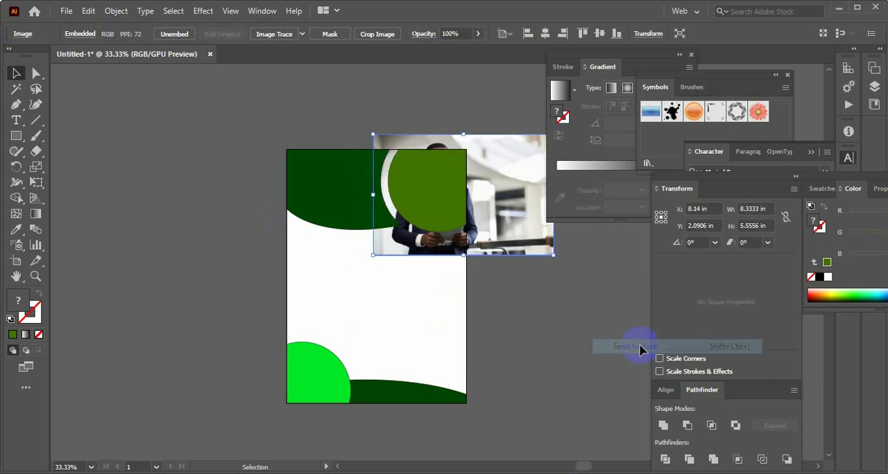
# Shift the photo slightly down and left behind the olive green circle, and clip it to the circle with a clipping mask
pyautogui.click(487, 347)
pyautogui.moveTo(479, 237); pyautogui.dragTo(477, 251)
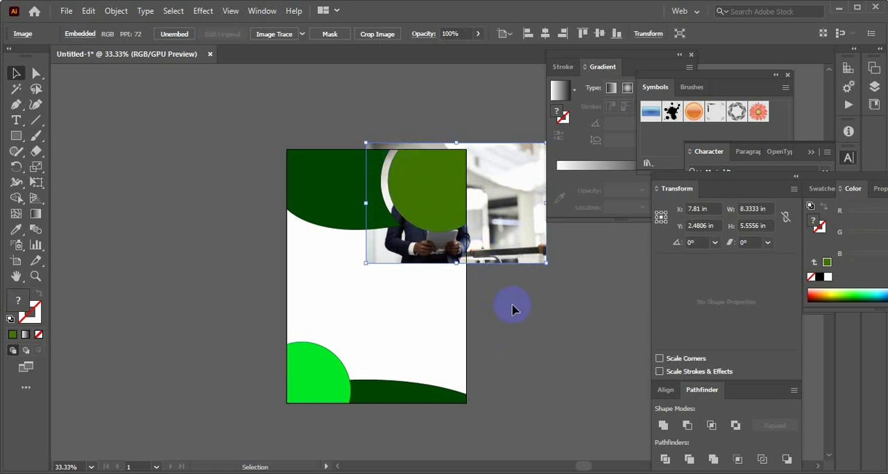
pyautogui.click(454, 176)
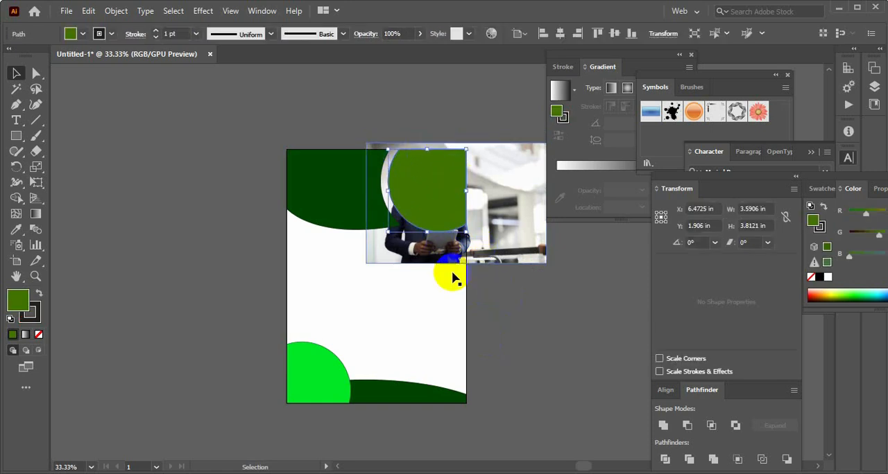
pyautogui.click(486, 299)
pyautogui.click(510, 199)
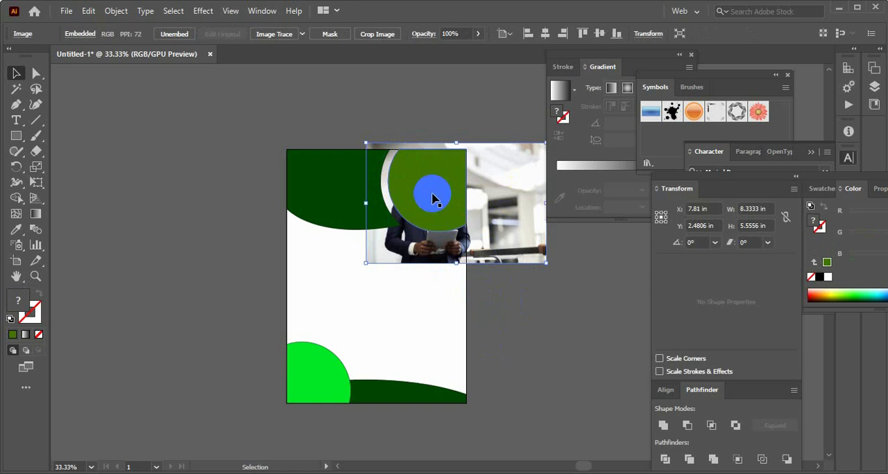
pyautogui.keyDown('shift'); pyautogui.click(431, 200); pyautogui.keyUp('shift')
pyautogui.rightClick(431, 195)
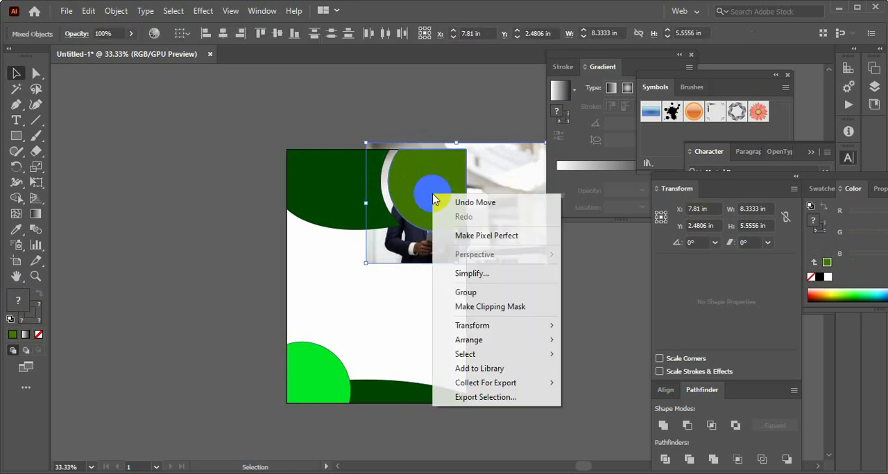
pyautogui.click(479, 306)
pyautogui.click(525, 314)
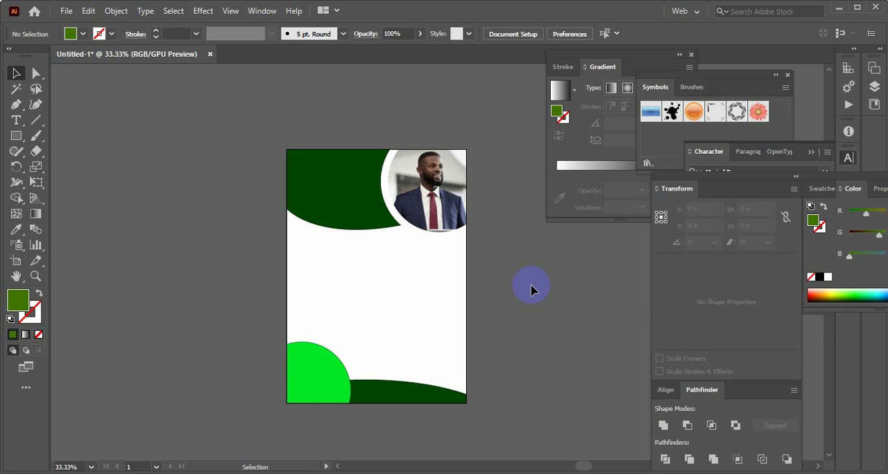
# Draw a closed curved shape about 4.8 in wide and 3 in high over the dark green header with the Pen tool
pyautogui.hotkey('ctrl', '+')
pyautogui.click(333, 185)
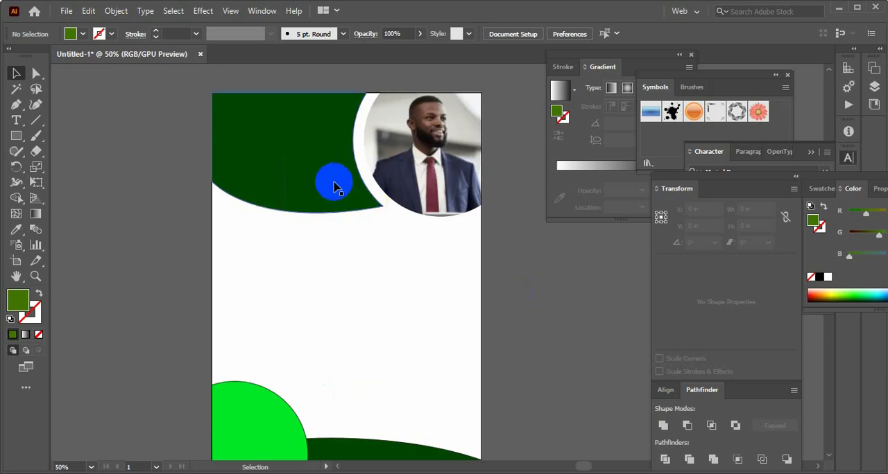
pyautogui.hotkey('ctrl', '+')
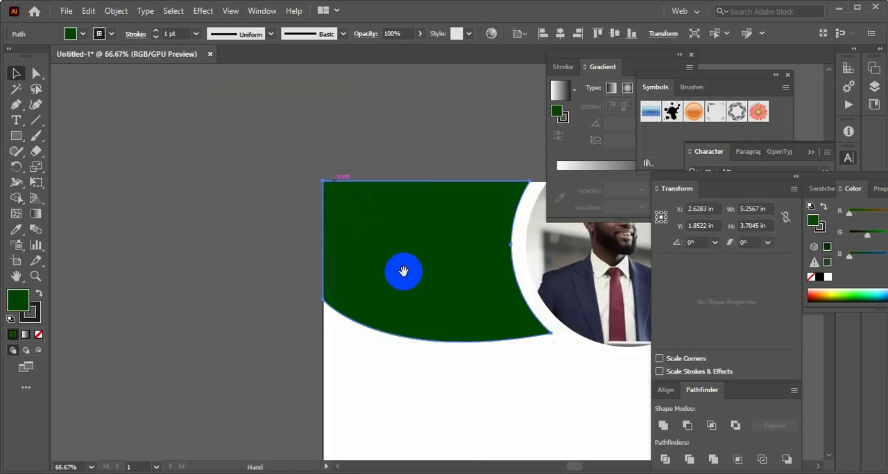
pyautogui.moveTo(403, 268); pyautogui.dragTo(270, 222)
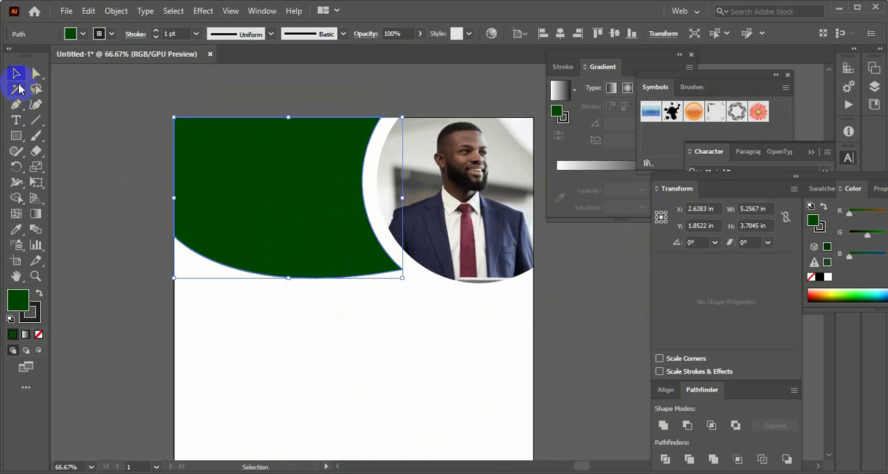
pyautogui.click(118, 96)
pyautogui.click(16, 104)
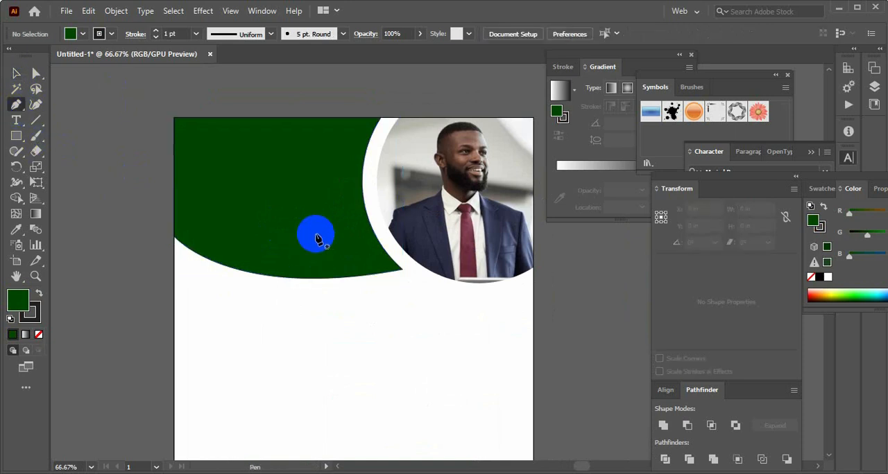
pyautogui.click(329, 118)
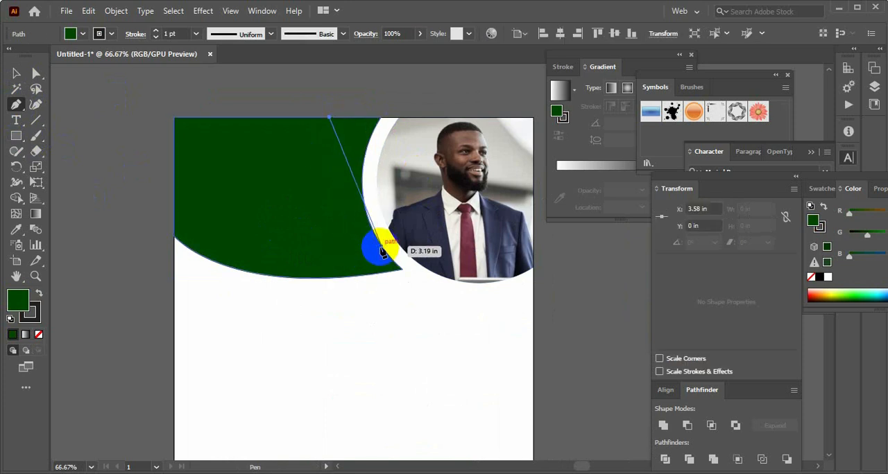
pyautogui.moveTo(382, 247); pyautogui.dragTo(454, 286)
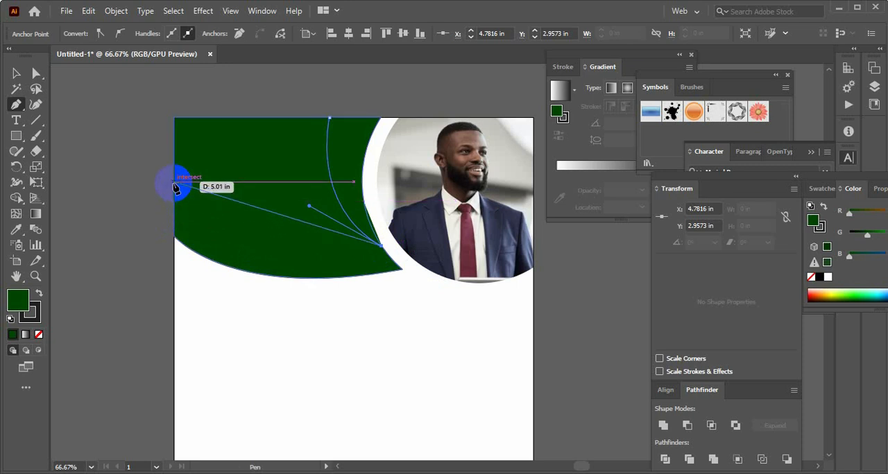
pyautogui.moveTo(174, 182); pyautogui.dragTo(147, 127)
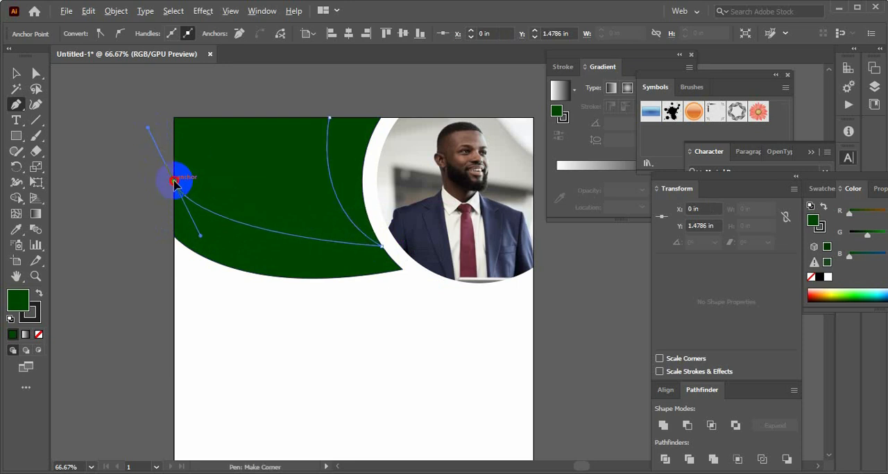
pyautogui.click(174, 182)
pyautogui.click(174, 118)
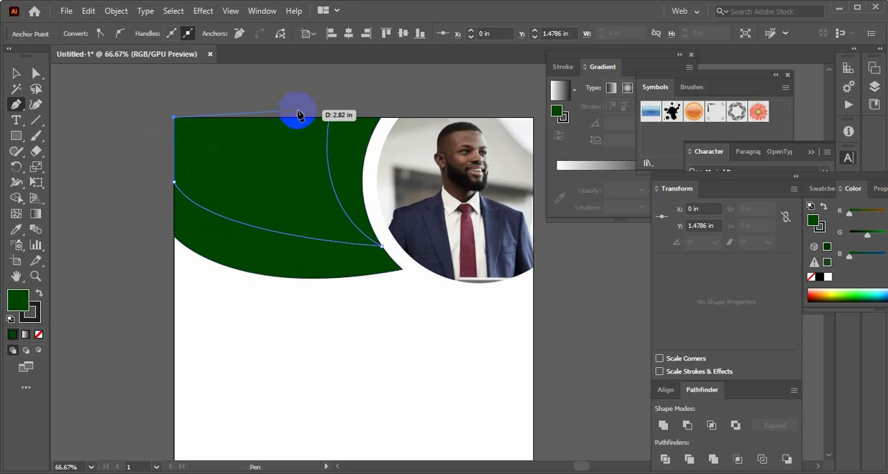
pyautogui.click(329, 118)
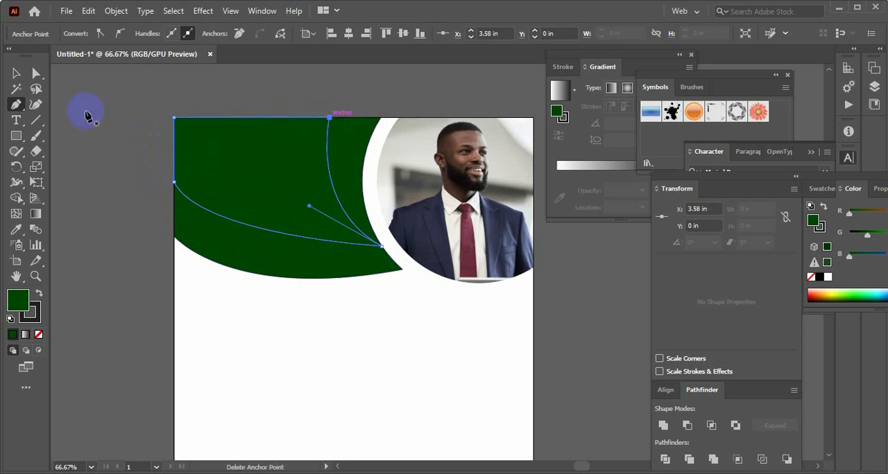
# Fill the new curved header shape with the lighter green 0F700F
pyautogui.click(16, 75)
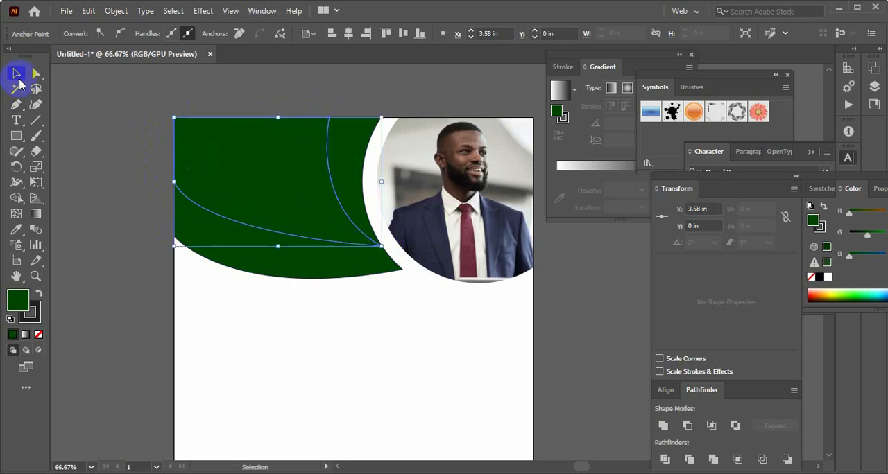
pyautogui.doubleClick(25, 304)
pyautogui.click(585, 284)
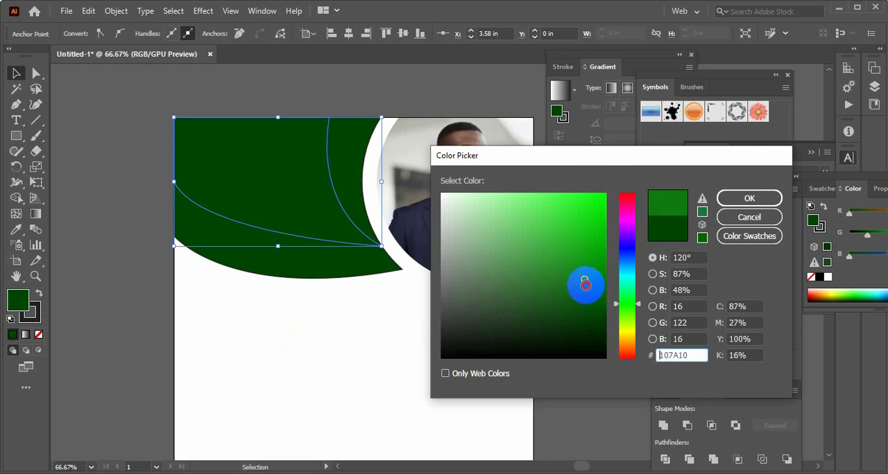
pyautogui.moveTo(585, 284)
pyautogui.mouseDown()
pyautogui.moveTo(584, 295)
pyautogui.moveTo(584, 285)
pyautogui.mouseUp()
pyautogui.click(750, 200)
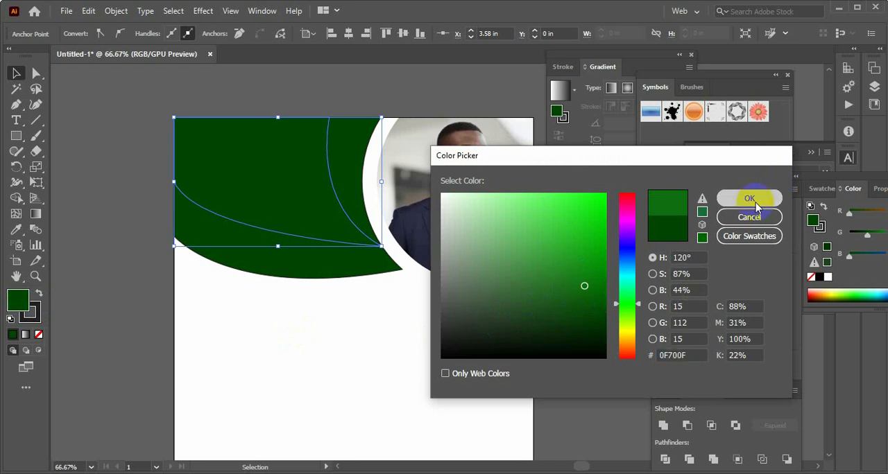
pyautogui.click(145, 139)
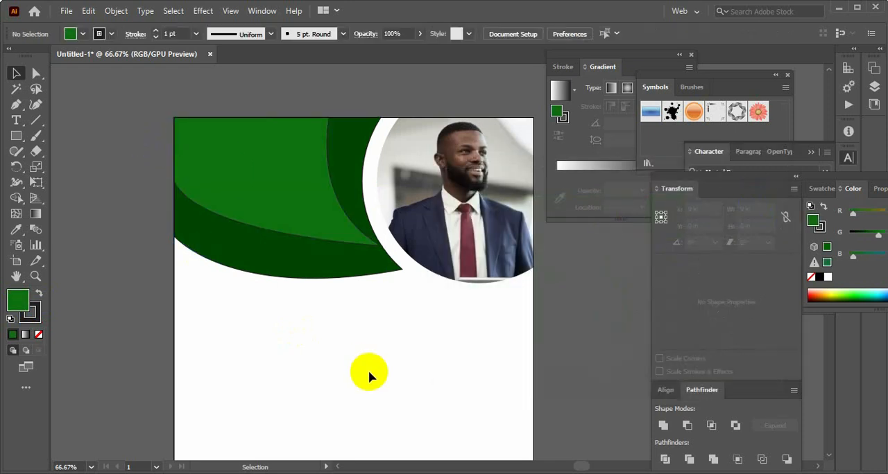
# Remove the stroke from the lighter green header shape
pyautogui.click(301, 202)
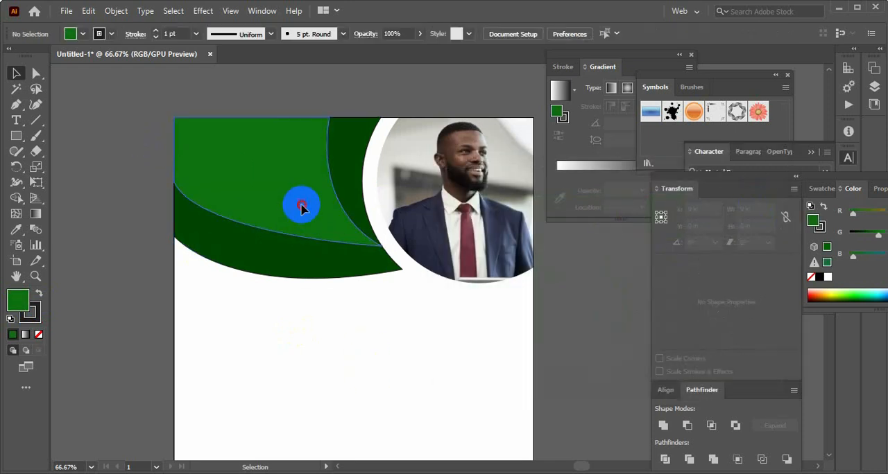
pyautogui.click(30, 316)
pyautogui.click(39, 335)
pyautogui.click(111, 327)
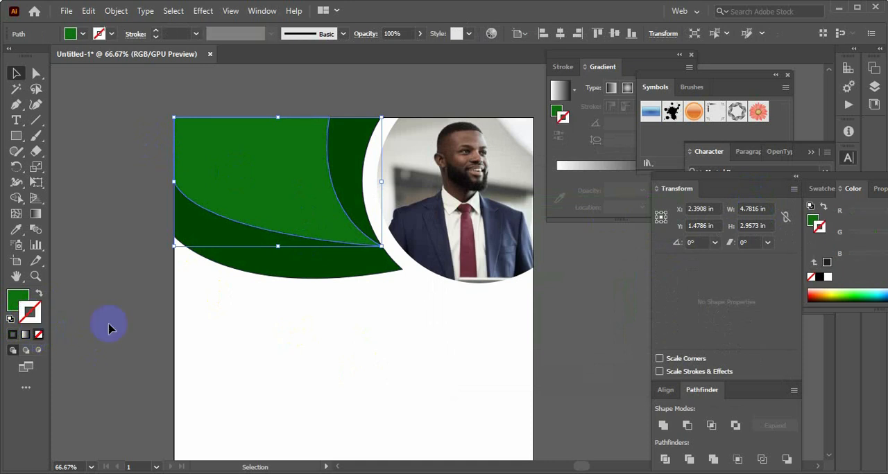
# Remove the stroke from the dark green header shape
pyautogui.click(240, 259)
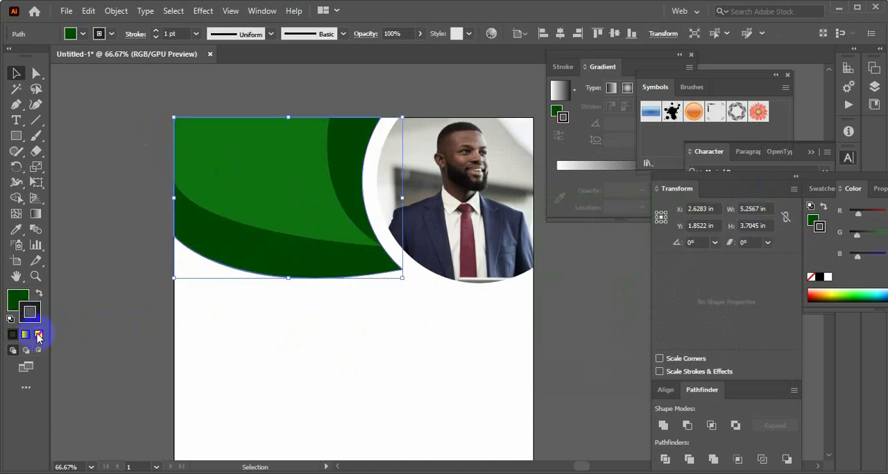
pyautogui.click(39, 336)
pyautogui.click(113, 321)
# Remove the strokes from the bright green circle and the dark green curve in the page's footer
pyautogui.scroll(-5, 113, 321)
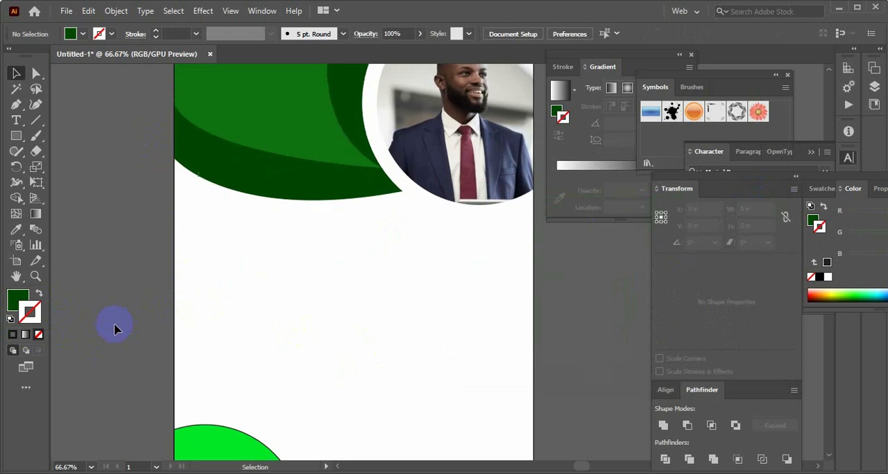
pyautogui.click(198, 351)
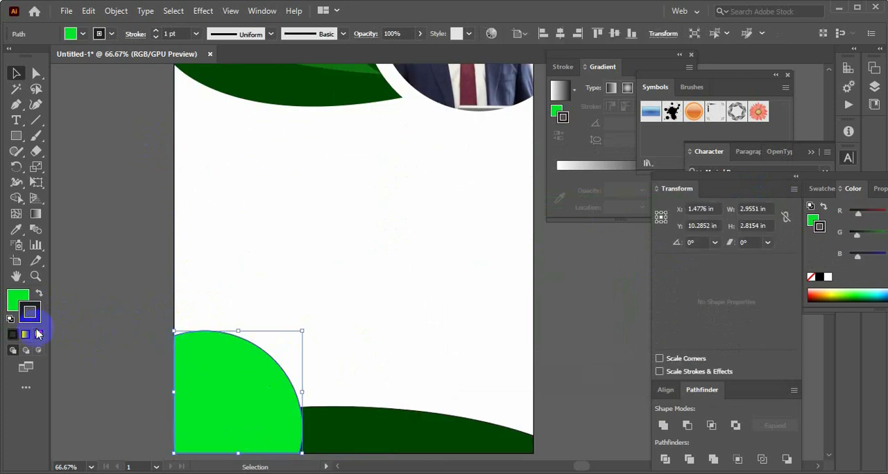
pyautogui.click(38, 335)
pyautogui.scroll(-3, 90, 351)
pyautogui.click(406, 351)
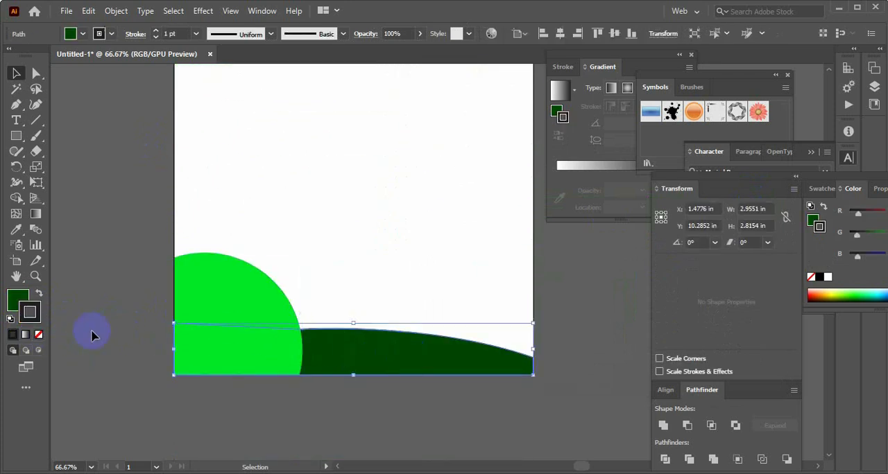
pyautogui.click(23, 325)
pyautogui.click(38, 336)
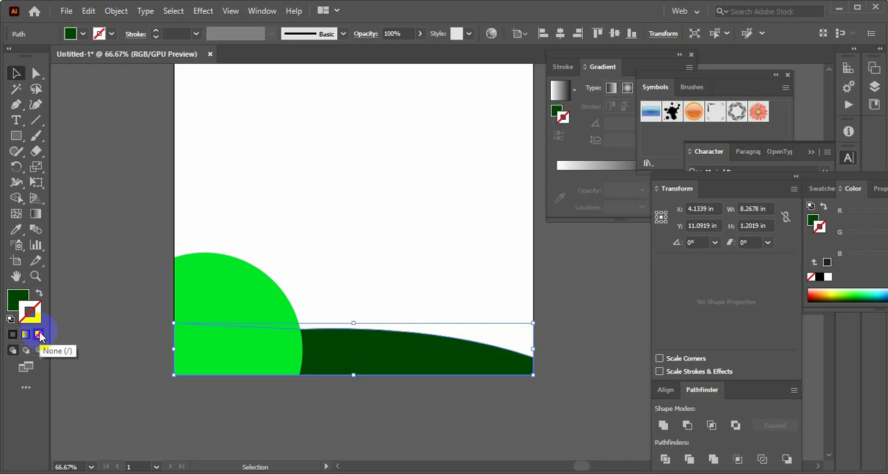
pyautogui.scroll(10, 132, 337)
pyautogui.click(138, 242)
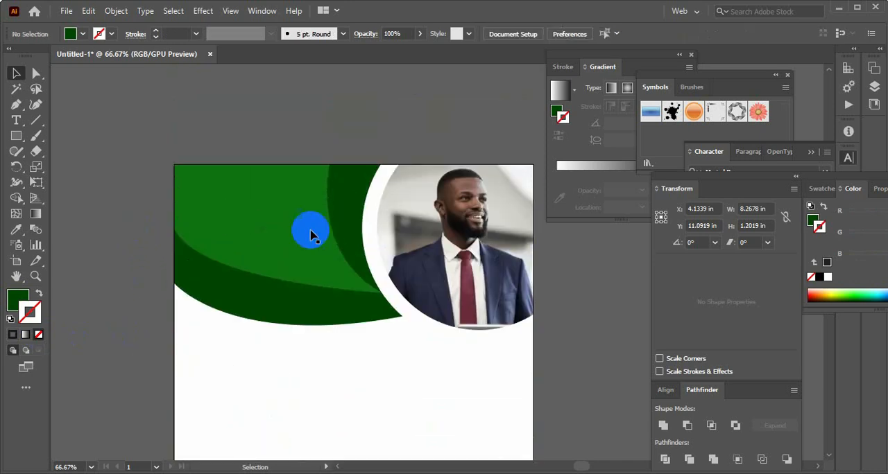
# Fill the lighter green header shape with a linear gradient from green to black
pyautogui.click(299, 217)
pyautogui.click(287, 145)
pyautogui.click(285, 174)
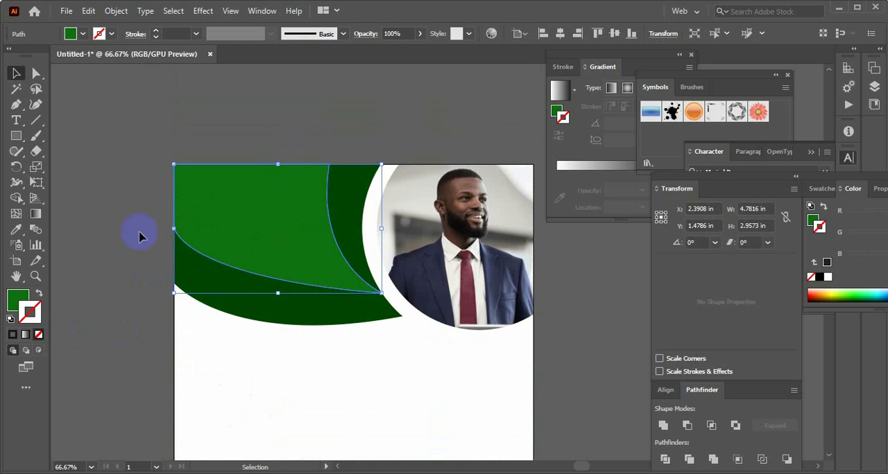
pyautogui.click(26, 337)
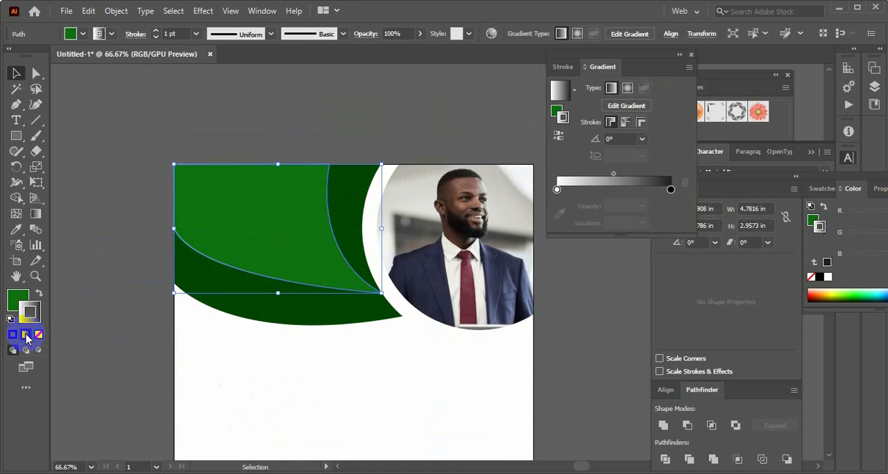
pyautogui.doubleClick(556, 191)
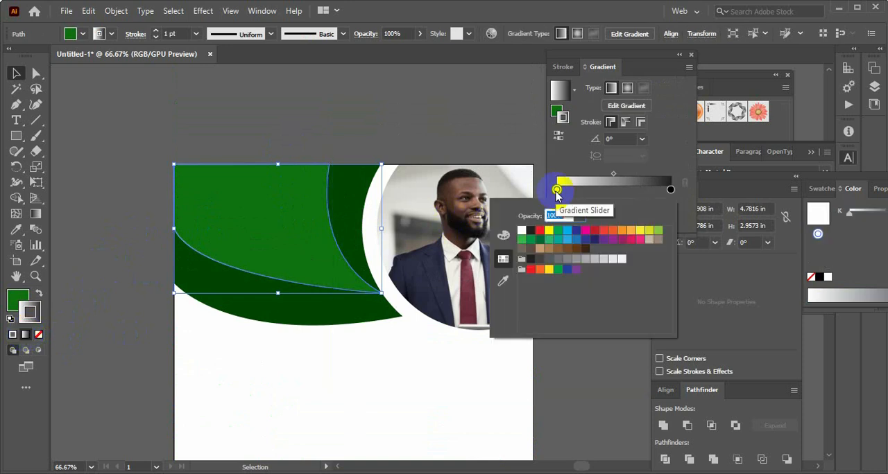
pyautogui.click(531, 240)
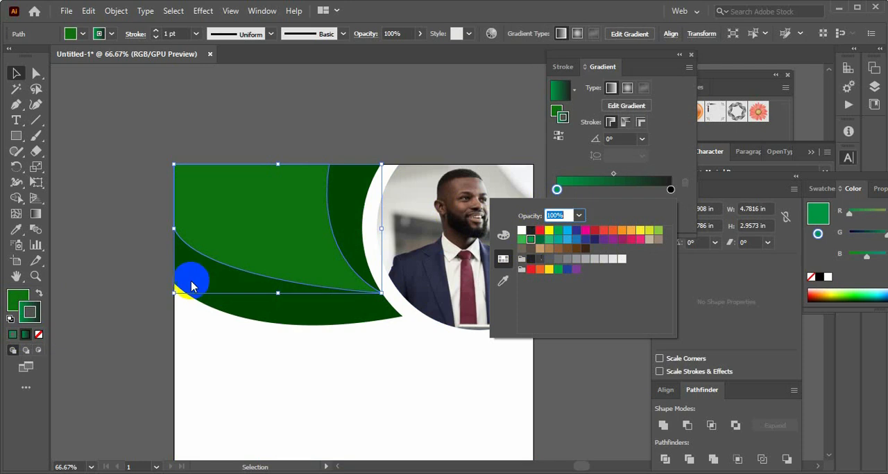
pyautogui.click(19, 300)
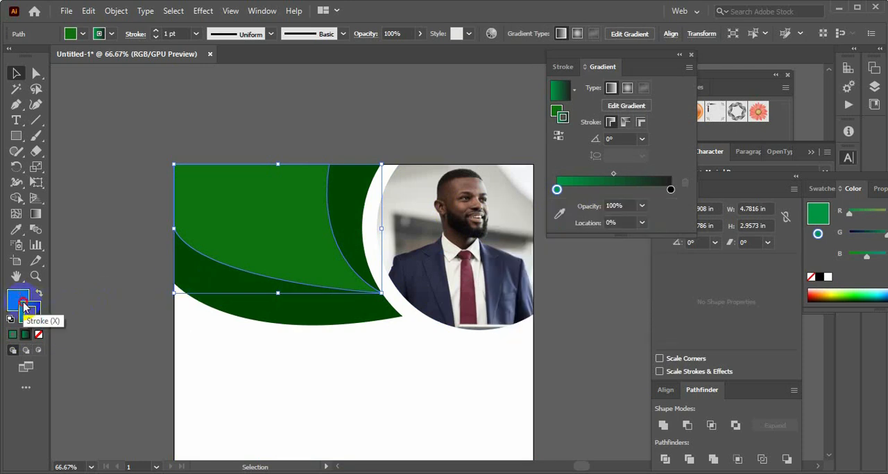
pyautogui.moveTo(17, 297)
pyautogui.mouseDown()
pyautogui.moveTo(44, 306)
pyautogui.moveTo(16, 298)
pyautogui.mouseUp()
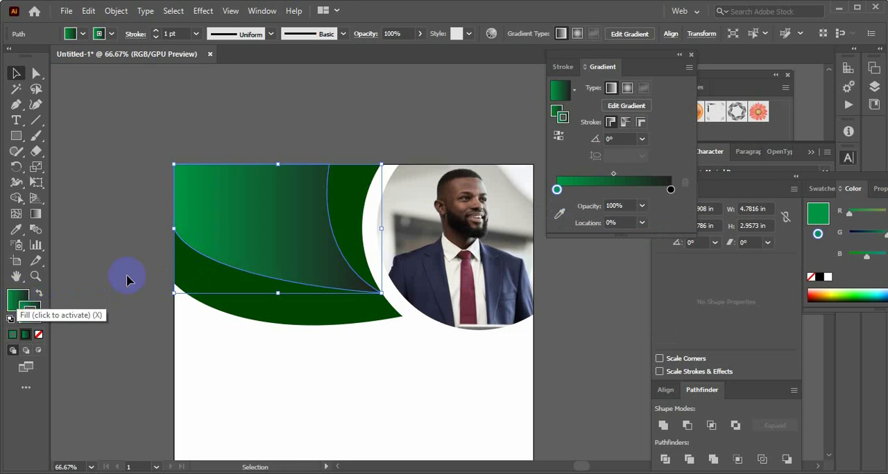
# Set the end colour of the header shape's stroke gradient to green
pyautogui.doubleClick(671, 190)
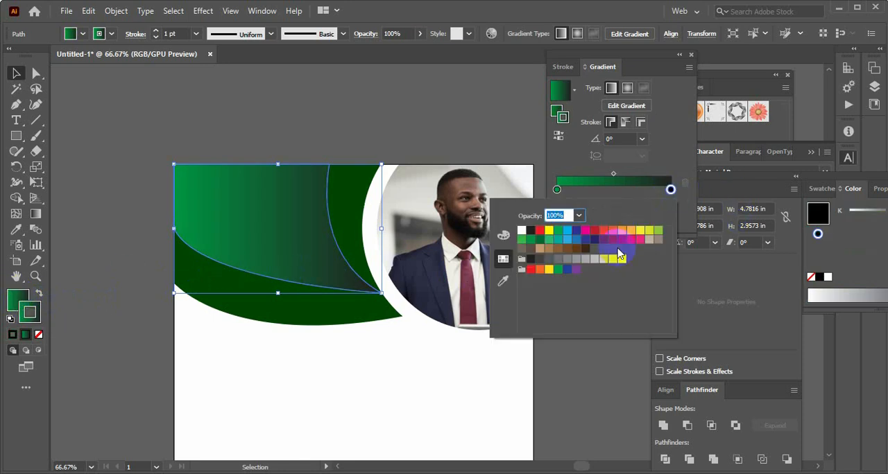
pyautogui.click(559, 234)
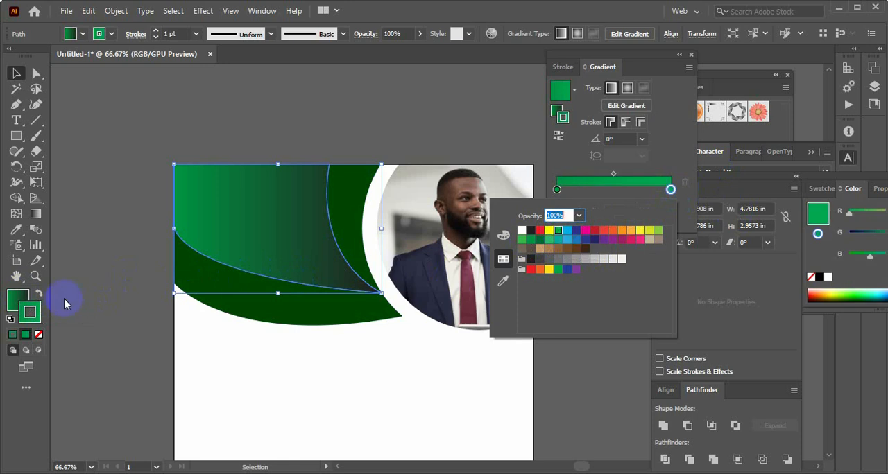
pyautogui.click(25, 300)
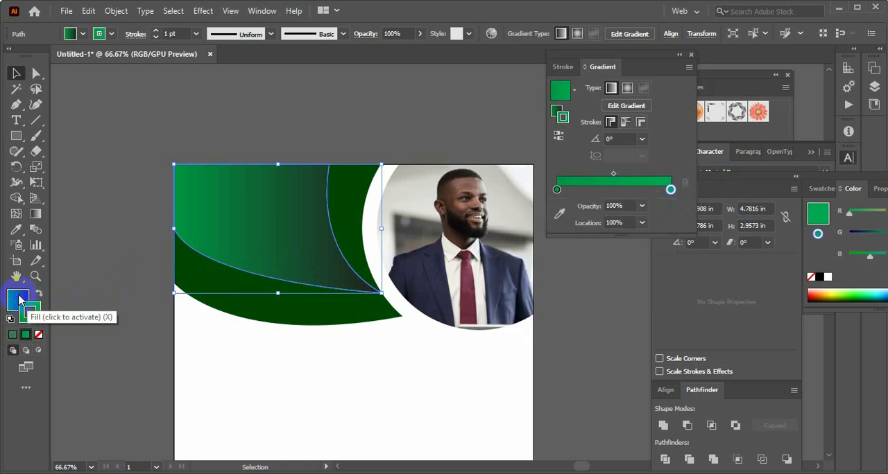
pyautogui.click(371, 149)
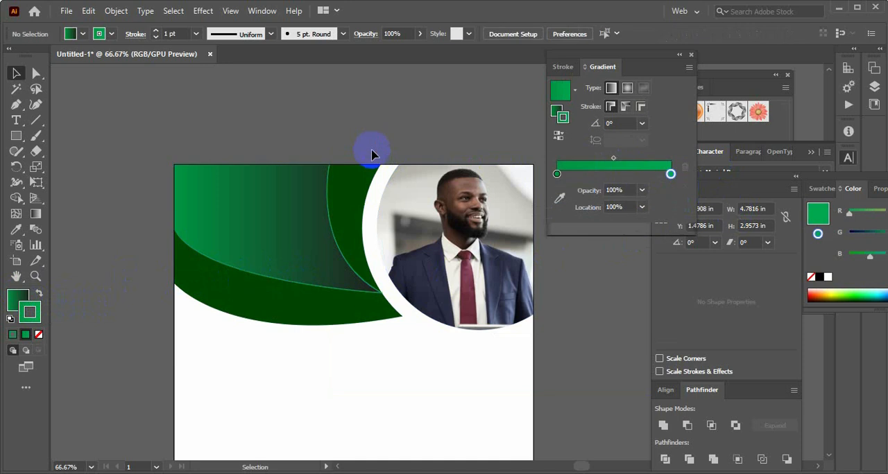
# Remove the stroke from the gradient-filled header shape
pyautogui.click(288, 239)
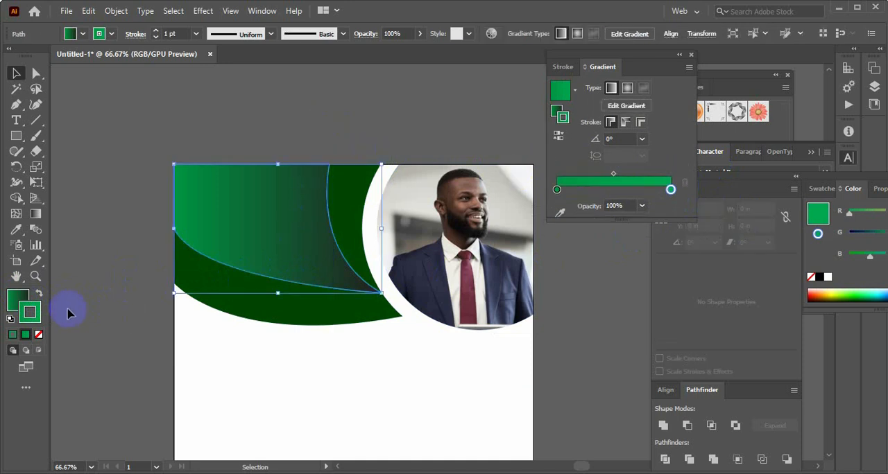
pyautogui.click(38, 335)
pyautogui.click(127, 237)
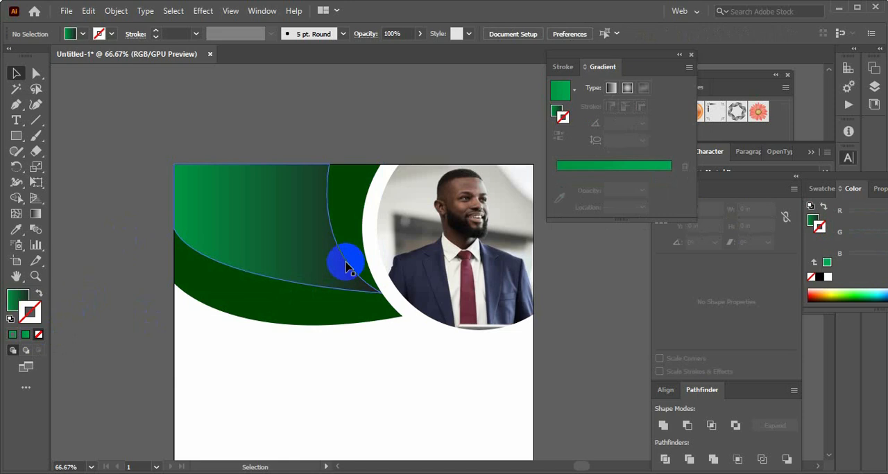
pyautogui.click(308, 179)
pyautogui.click(308, 163)
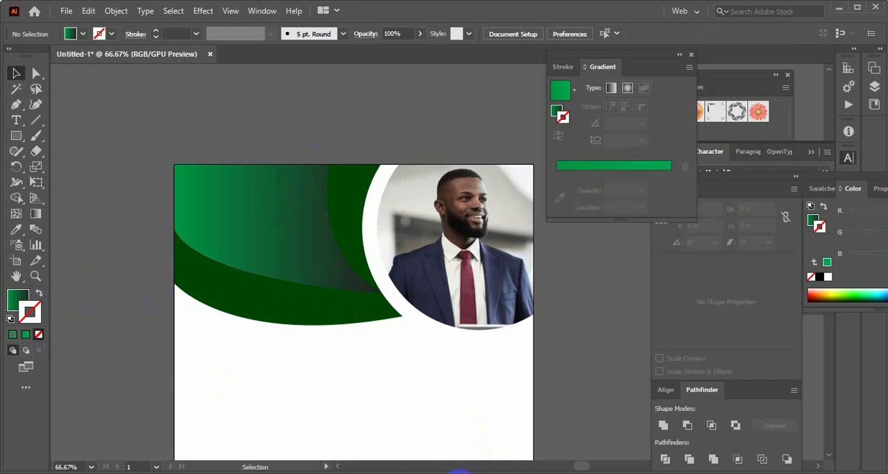
pyautogui.click(459, 473)
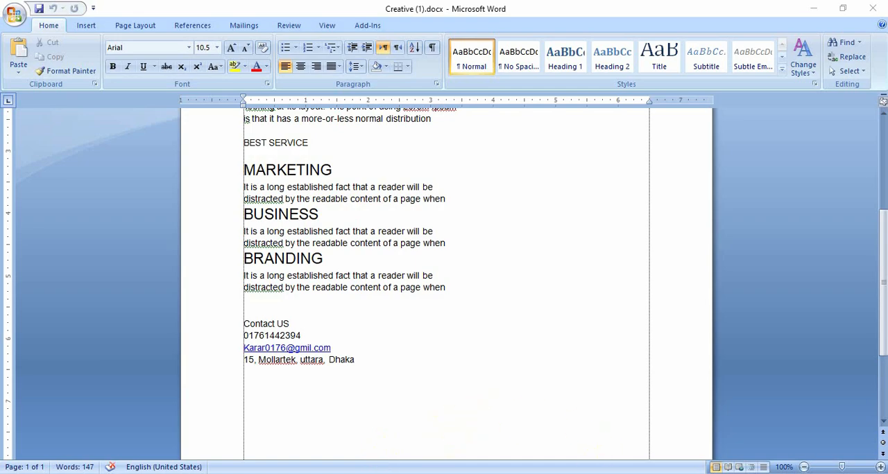
pyautogui.click(478, 473)
pyautogui.scroll(-8, 488, 366)
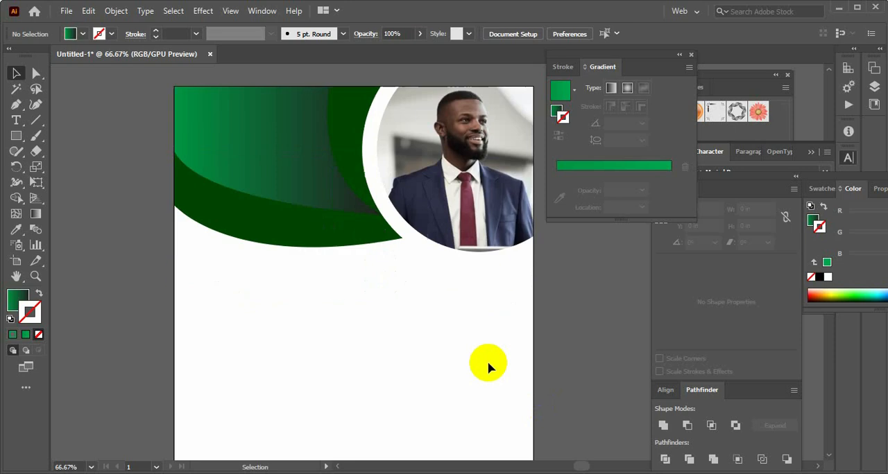
pyautogui.scroll(2, 402, 362)
pyautogui.scroll(7, 366, 361)
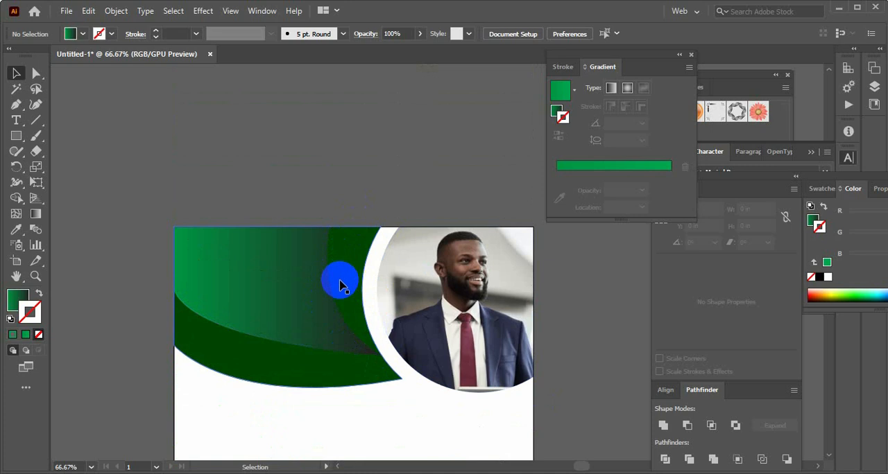
pyautogui.scroll(-3, 340, 284)
pyautogui.scroll(1, 337, 280)
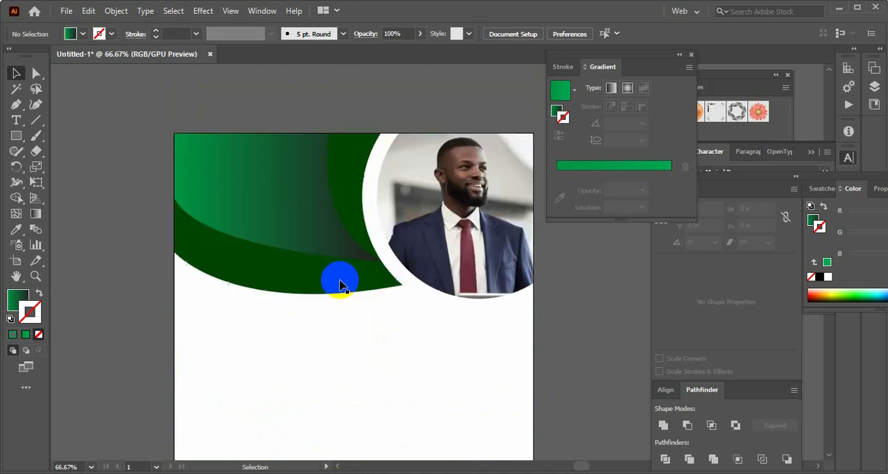
pyautogui.click(277, 276)
pyautogui.click(153, 299)
pyautogui.scroll(-1, 204, 295)
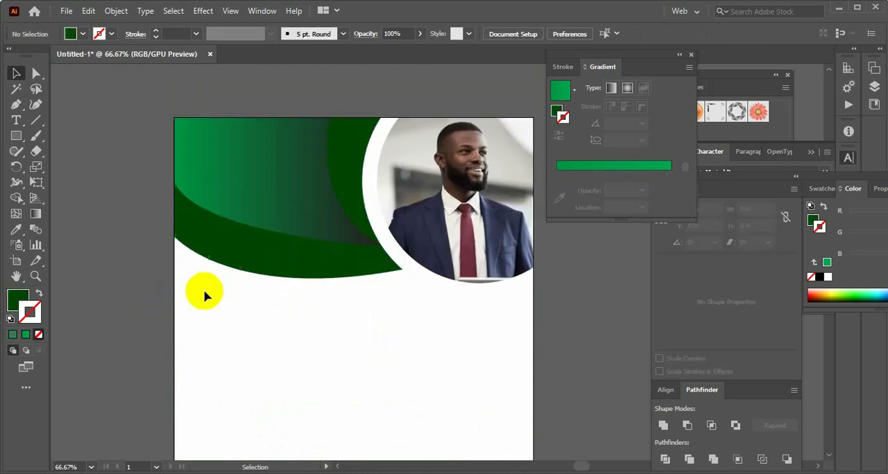
pyautogui.scroll(-1, 204, 295)
# Lower the opacity of the dark green header shape to 79%
pyautogui.click(278, 238)
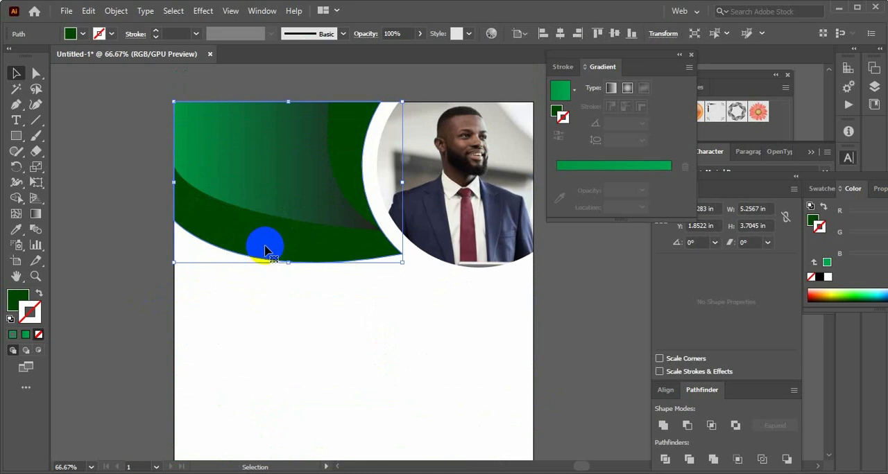
pyautogui.click(397, 32)
pyautogui.click(419, 34)
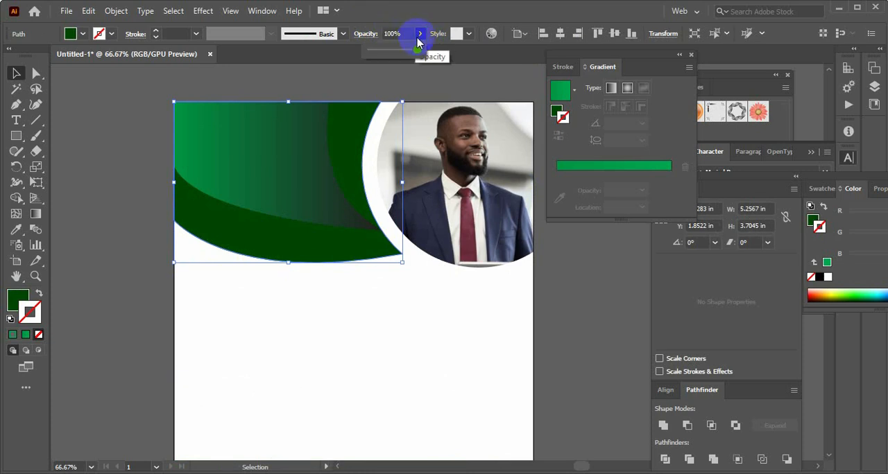
pyautogui.moveTo(414, 53); pyautogui.dragTo(406, 54)
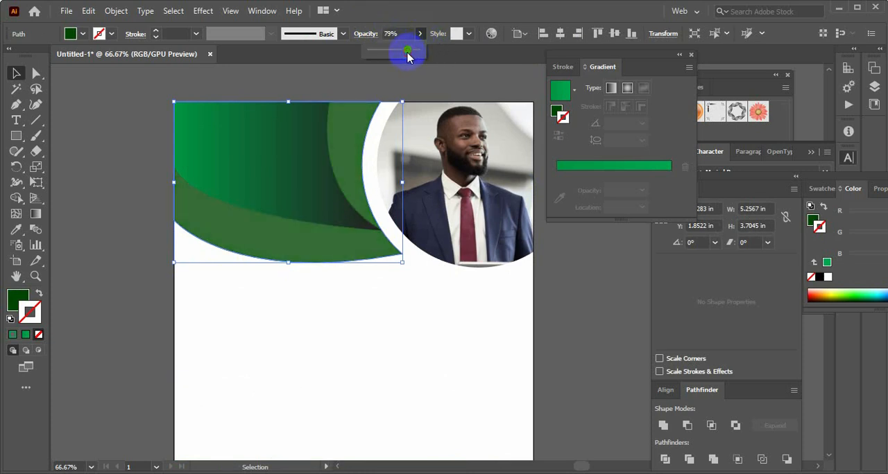
pyautogui.click(117, 200)
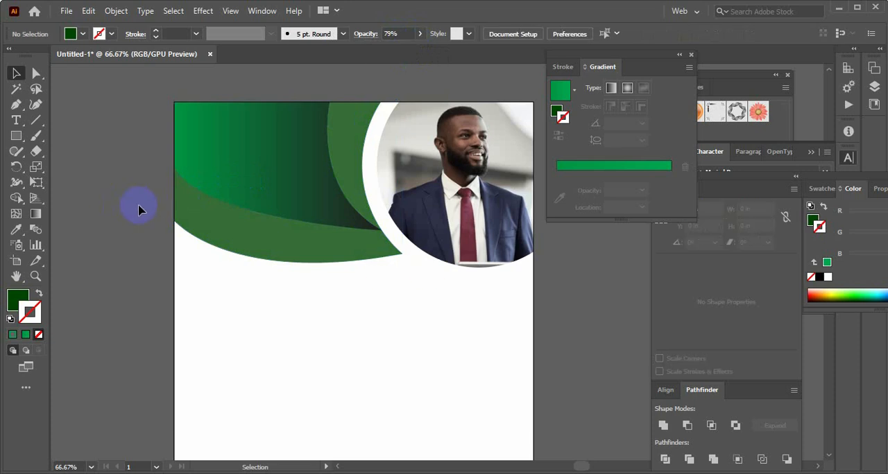
pyautogui.moveTo(141, 192); pyautogui.dragTo(463, 238)
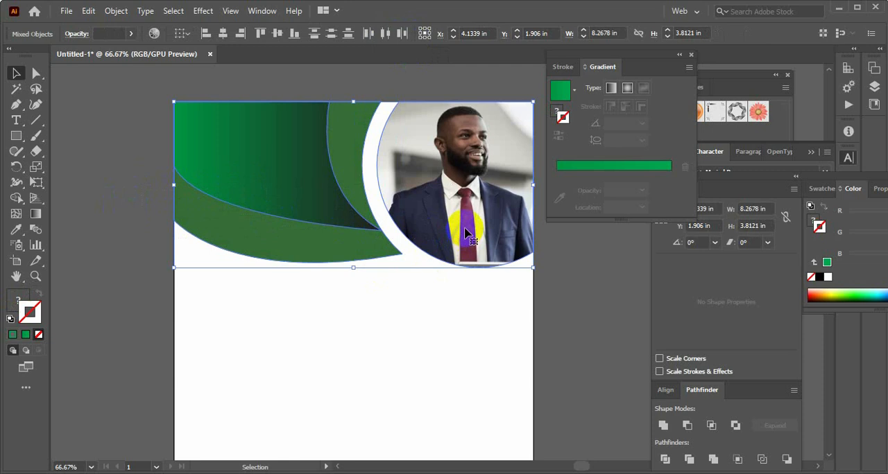
pyautogui.press('a')
pyautogui.hotkey('ctrl', 'shift', 'a')
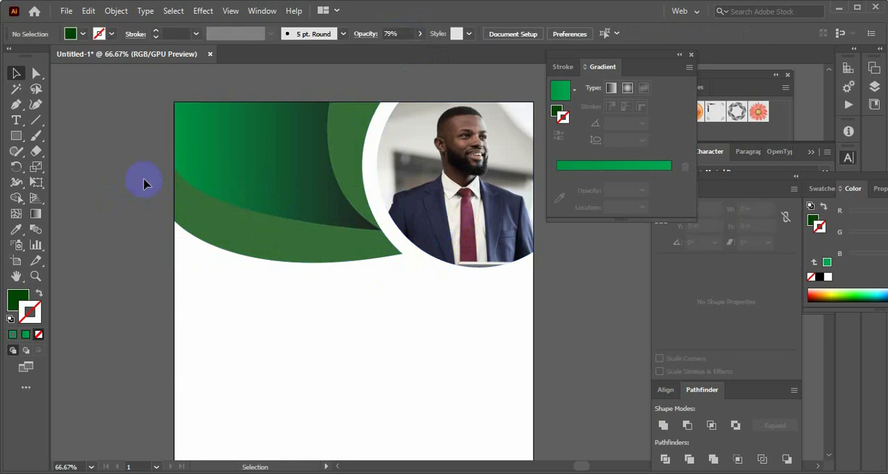
# Recolour the bright green footer circle by sampling the dark green of the footer curve with the Eyedropper
pyautogui.scroll(-8, 244, 233)
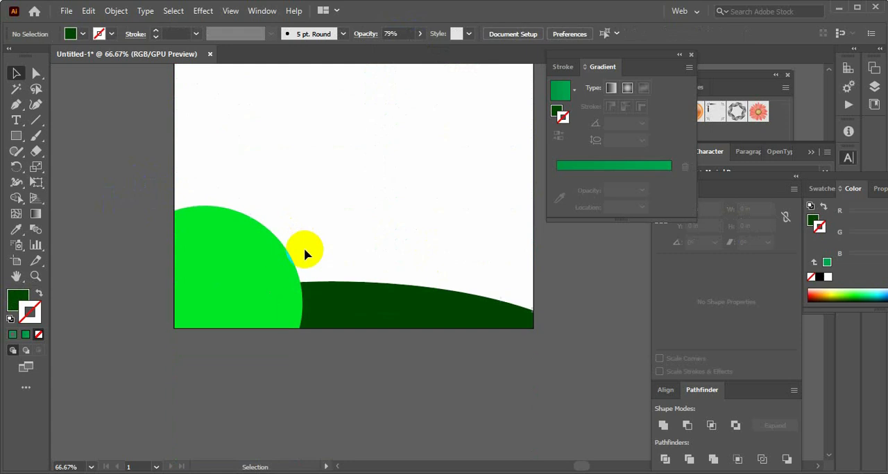
pyautogui.click(268, 287)
pyautogui.click(394, 393)
pyautogui.click(268, 303)
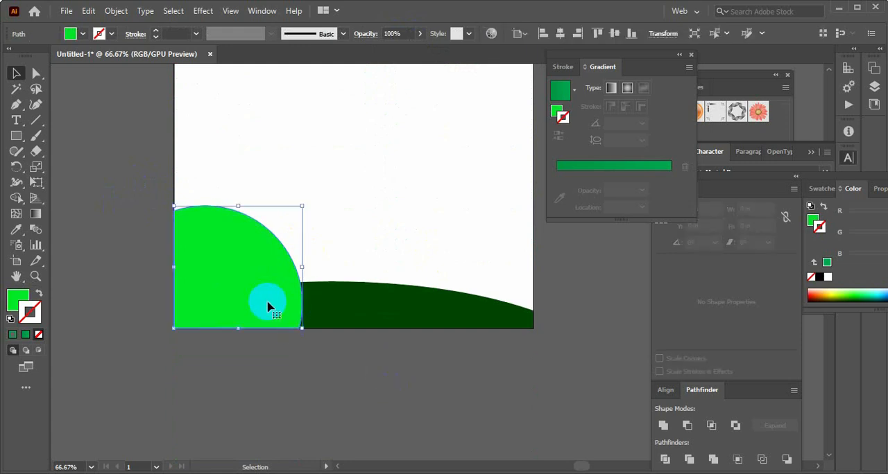
pyautogui.click(16, 229)
pyautogui.click(370, 309)
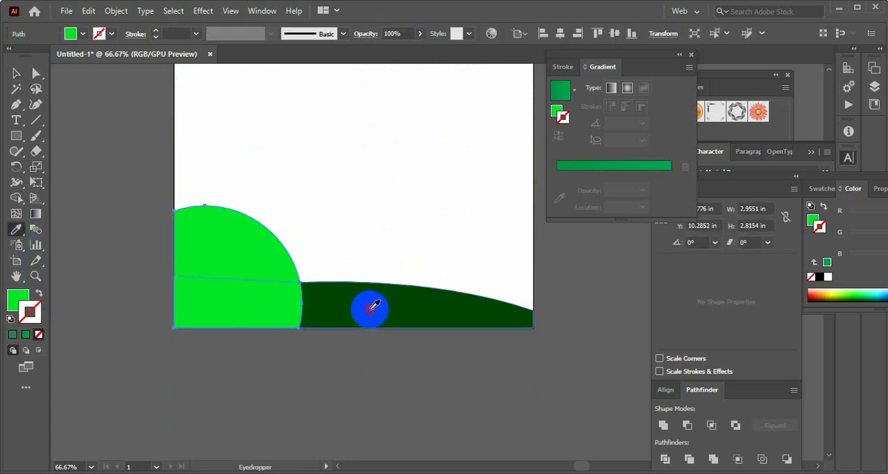
pyautogui.click(16, 73)
# Fill the dark green footer circle with the current green linear gradient
pyautogui.click(257, 264)
pyautogui.click(13, 299)
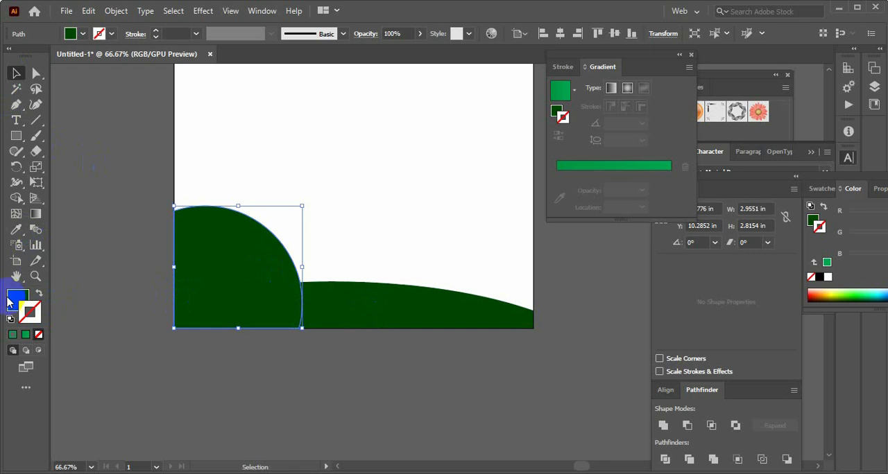
pyautogui.click(13, 334)
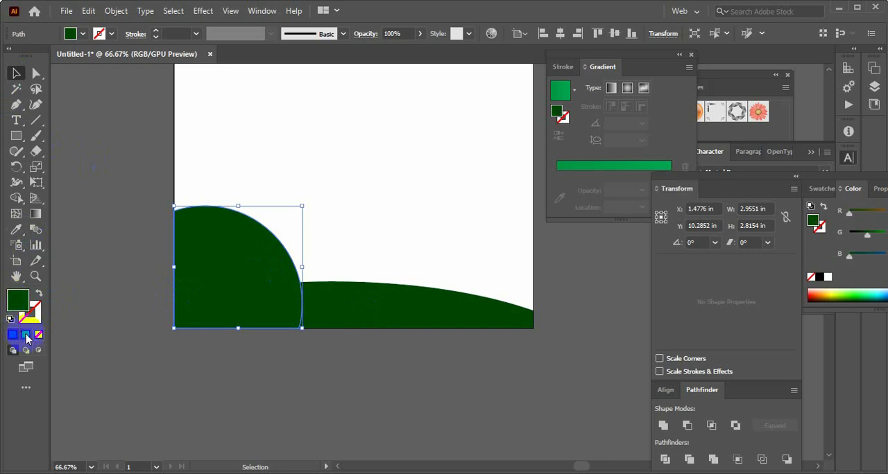
pyautogui.click(26, 335)
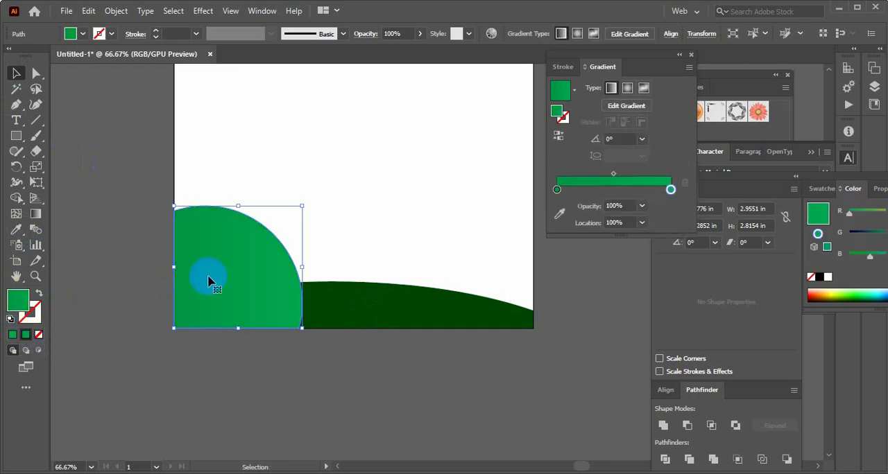
# Recolour one stop of the footer circle's gradient dark green and place it near the end of the gradient, at about 96%
pyautogui.doubleClick(557, 189)
pyautogui.click(545, 242)
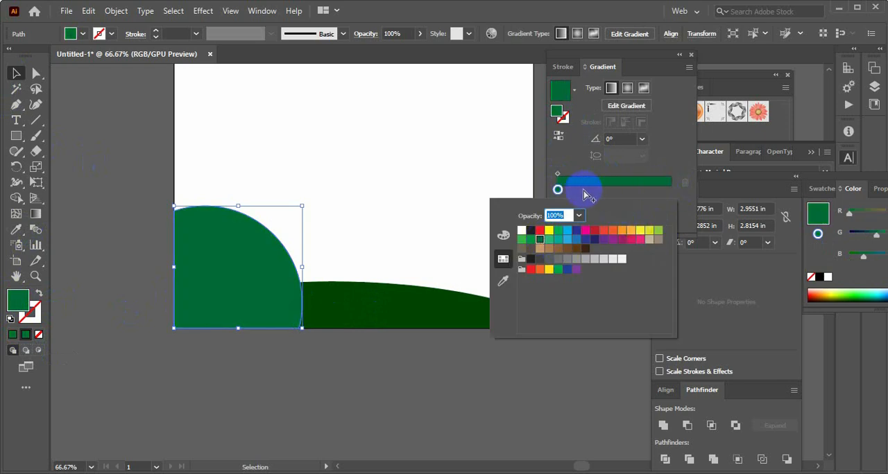
pyautogui.click(559, 190)
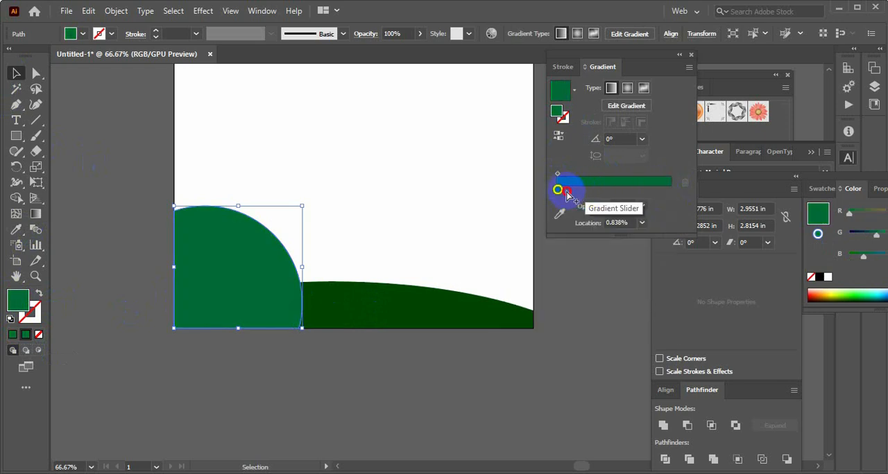
pyautogui.click(668, 186)
pyautogui.doubleClick(667, 189)
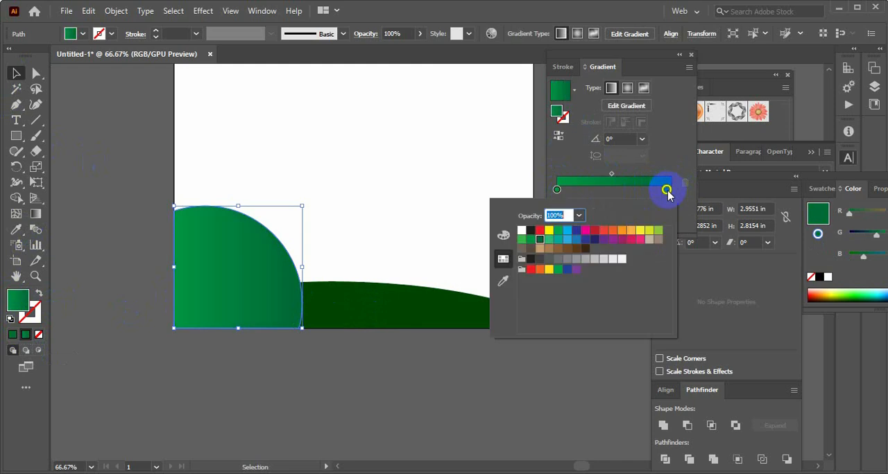
# Change the end colour of the footer circle's gradient to bright green
pyautogui.doubleClick(667, 191)
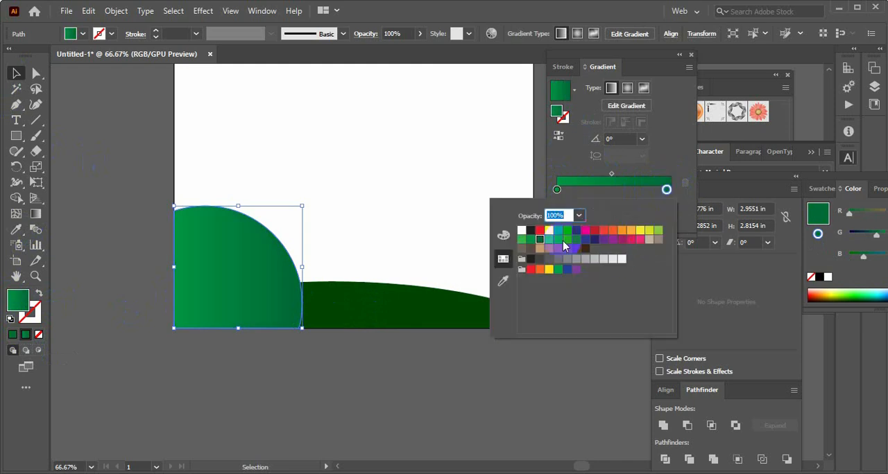
pyautogui.click(559, 232)
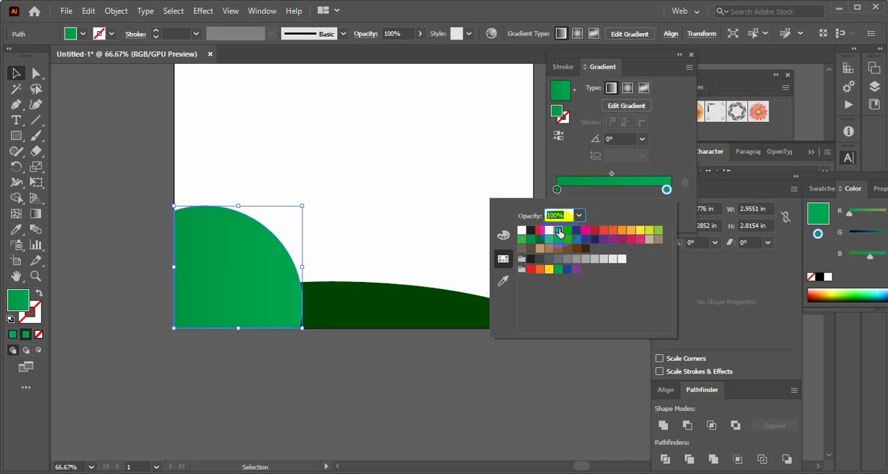
pyautogui.click(634, 179)
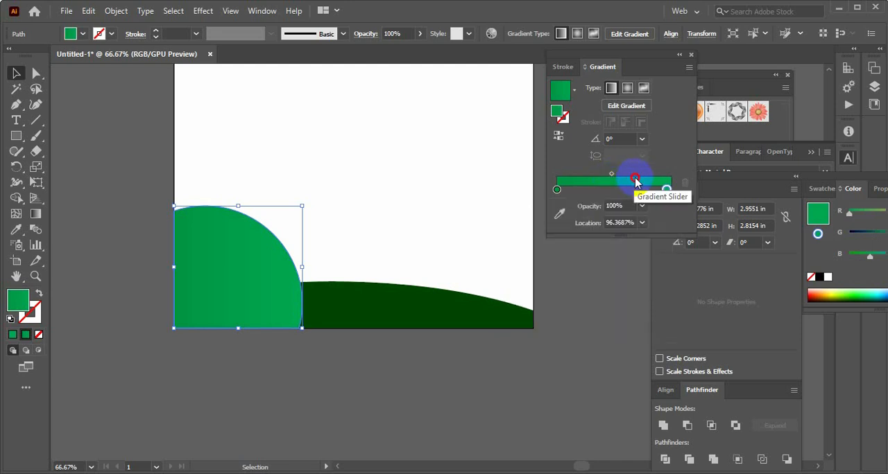
# With the Gradient tool, move the footer circle's end colour stop to about 41% and shift the gradient's start towards the circle's centre
pyautogui.click(345, 361)
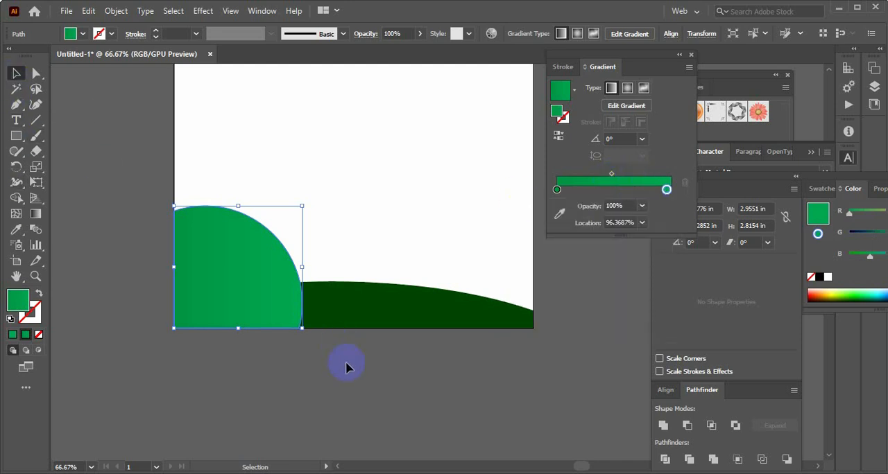
pyautogui.click(280, 332)
pyautogui.click(279, 327)
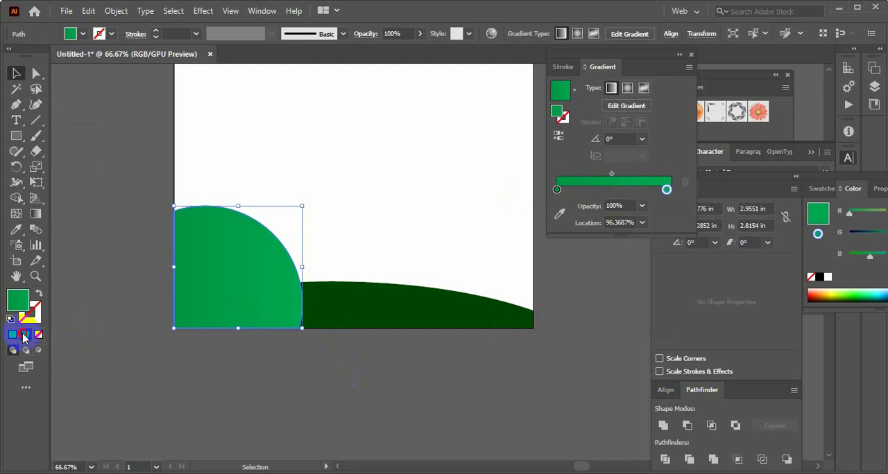
pyautogui.click(35, 215)
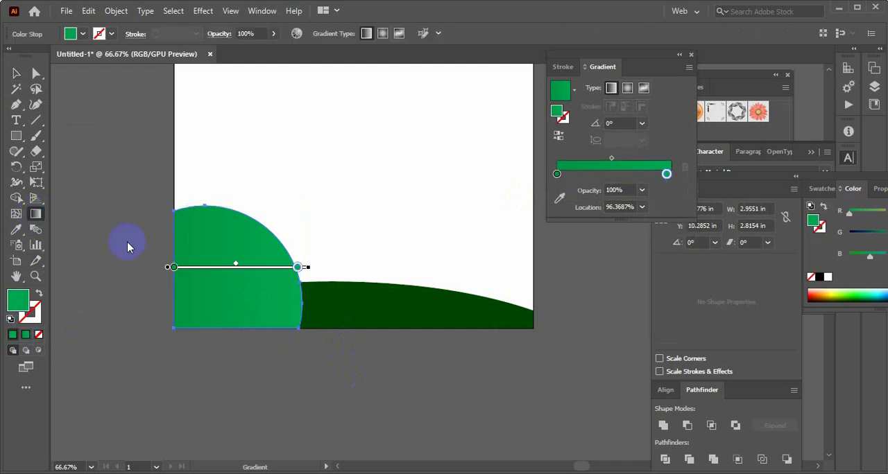
pyautogui.click(296, 269)
pyautogui.moveTo(296, 271); pyautogui.dragTo(234, 275)
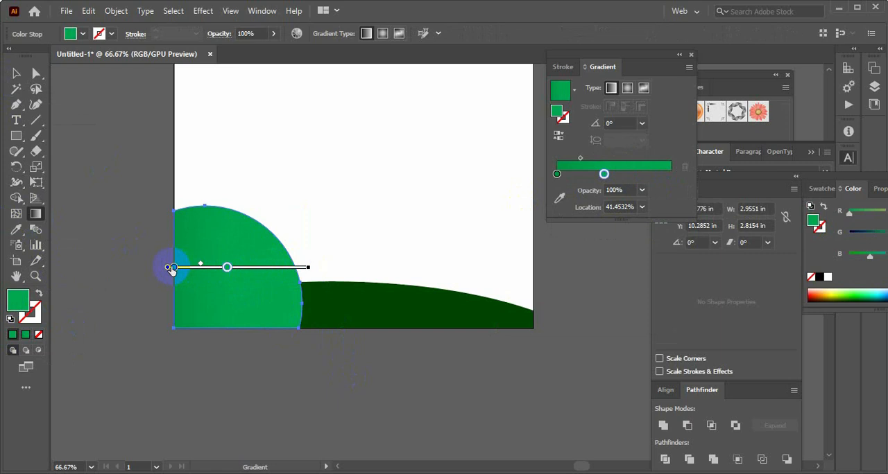
pyautogui.moveTo(172, 269)
pyautogui.mouseDown()
pyautogui.moveTo(231, 267)
pyautogui.moveTo(223, 267)
pyautogui.mouseUp()
pyautogui.click(14, 75)
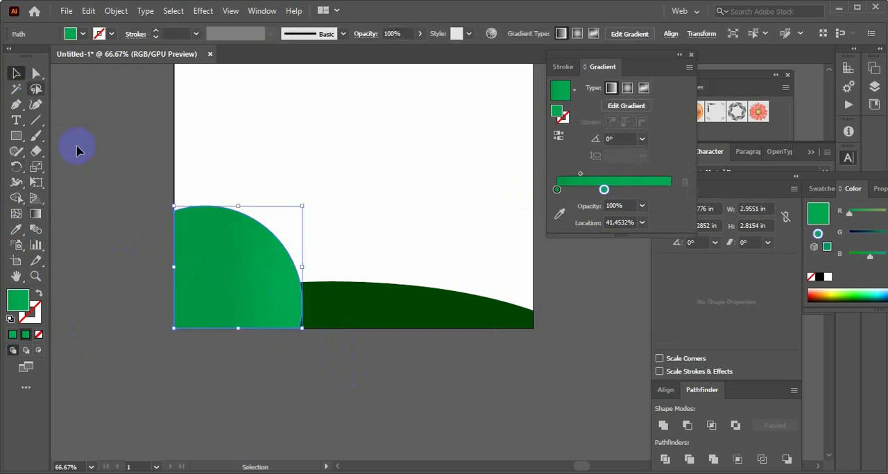
# Set the end colour of the footer circle's gradient to blue
pyautogui.click(301, 362)
pyautogui.click(257, 297)
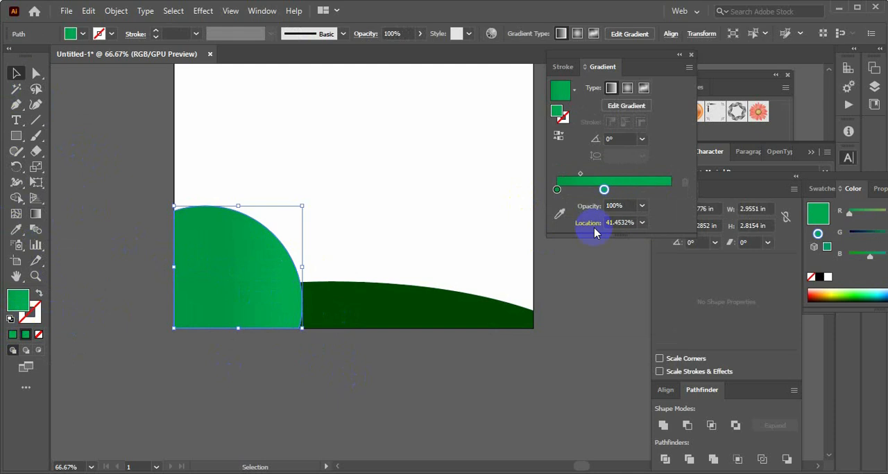
pyautogui.doubleClick(604, 190)
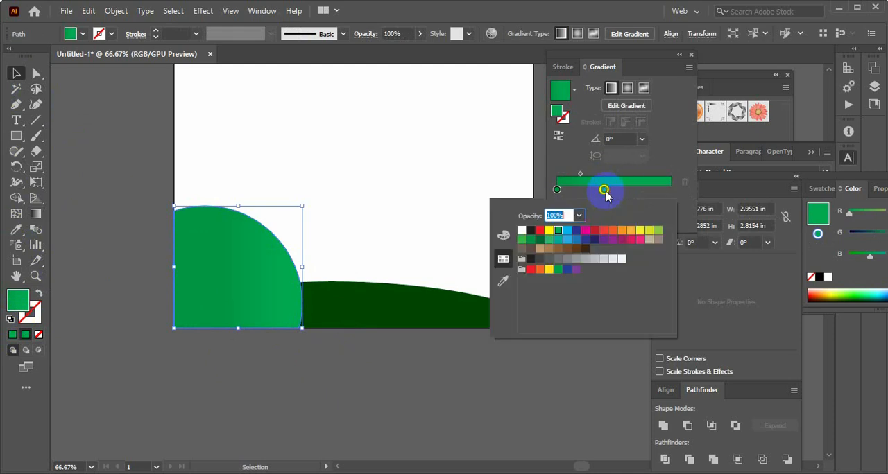
pyautogui.click(575, 246)
pyautogui.click(430, 359)
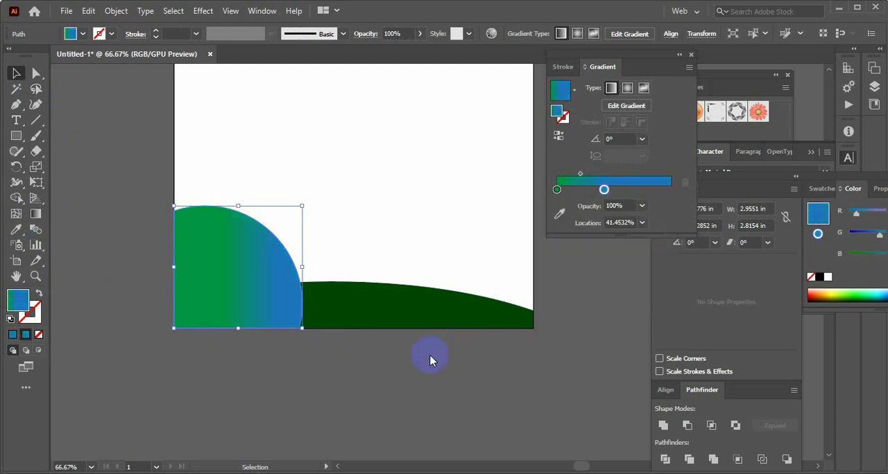
# Compare the footer circle's gradient with the header shapes and photo across the whole flyer
pyautogui.scroll(8, 218, 296)
pyautogui.click(167, 285)
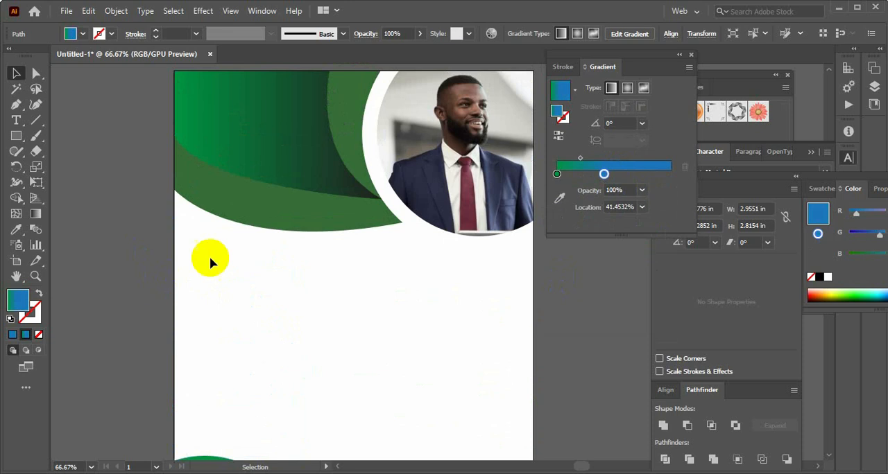
pyautogui.scroll(-3, 221, 258)
pyautogui.scroll(-3, 222, 262)
pyautogui.moveTo(129, 265); pyautogui.dragTo(393, 382)
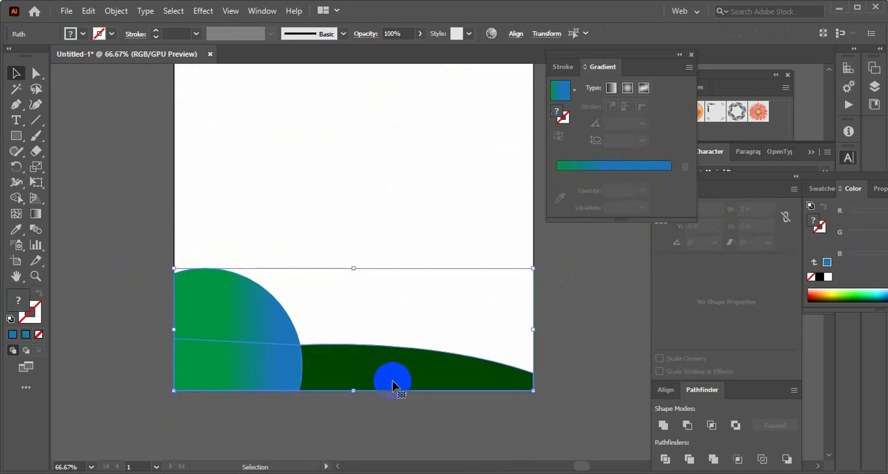
pyautogui.click(393, 386)
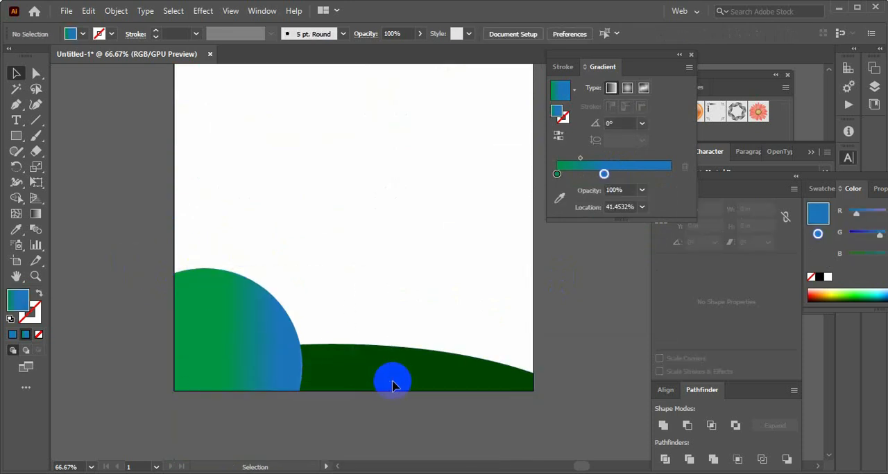
pyautogui.scroll(4, 393, 387)
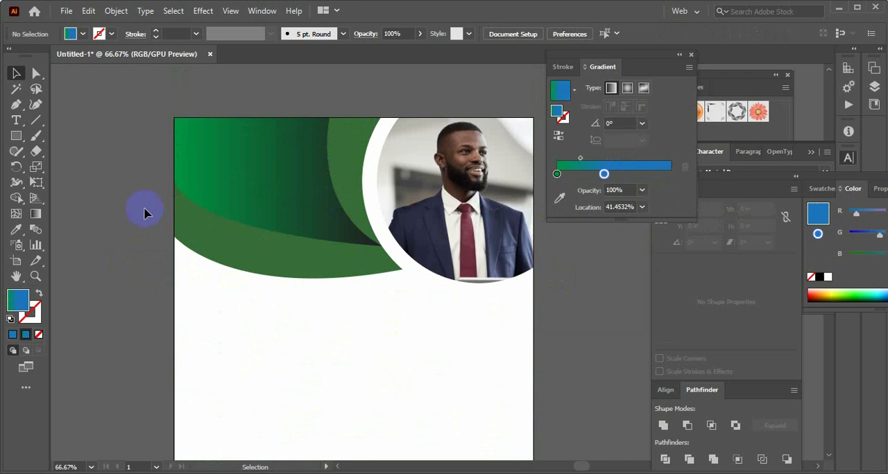
pyautogui.scroll(-2, 369, 316)
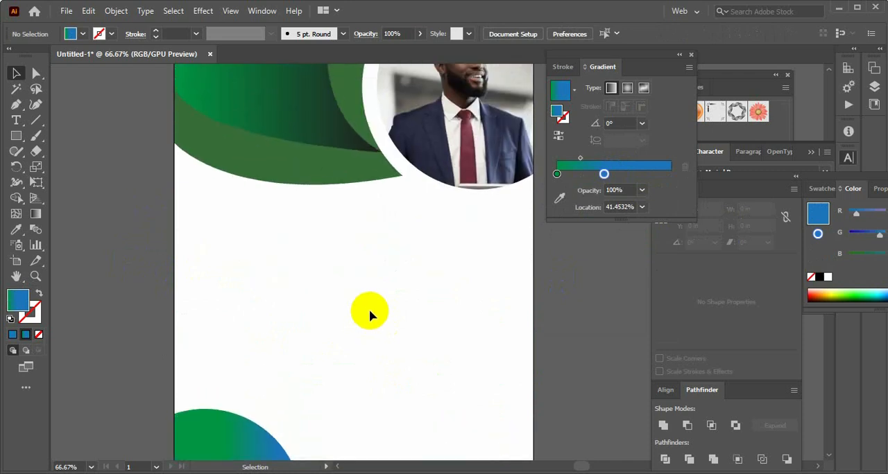
pyautogui.scroll(2, 369, 315)
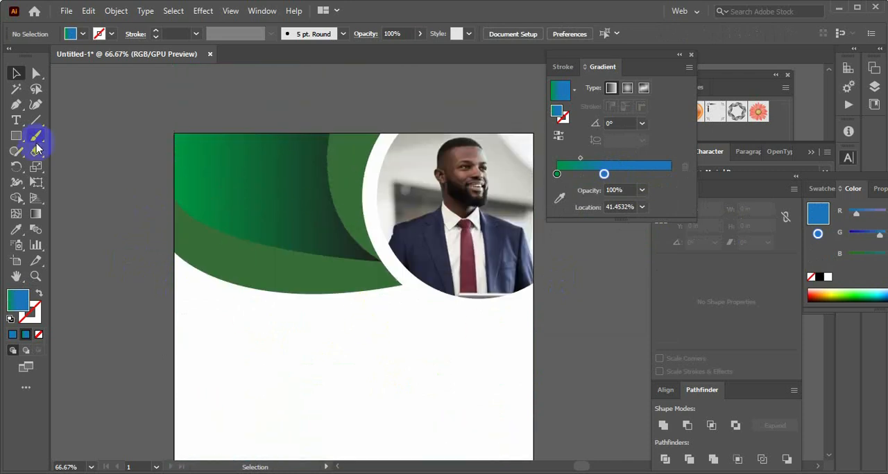
# Draw a small rounded rectangle about 0.99 by 0.36 in in the upper-left part of the header shape
pyautogui.moveTo(19, 137); pyautogui.dragTo(59, 152)
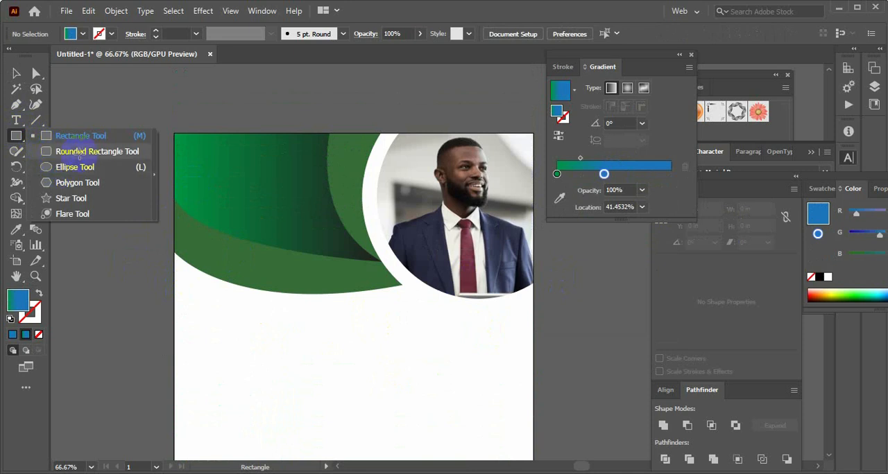
pyautogui.moveTo(187, 148); pyautogui.dragTo(234, 165)
pyautogui.click(16, 73)
pyautogui.click(178, 143)
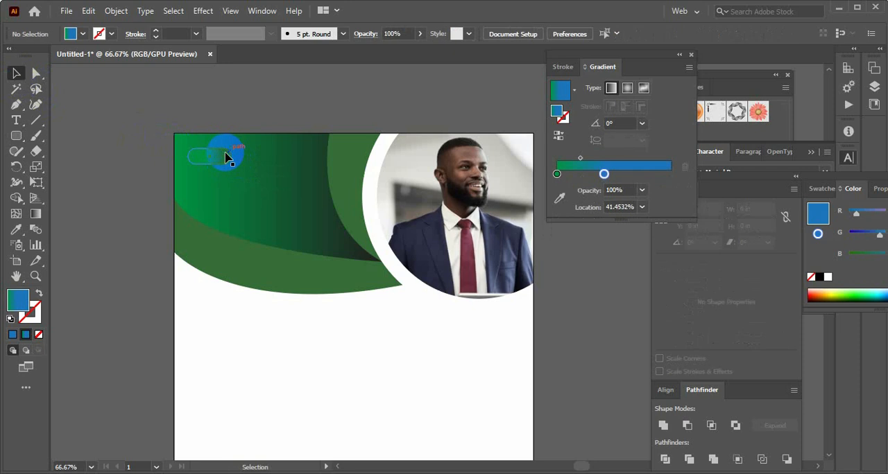
pyautogui.click(227, 159)
# Give the rounded rectangle the default 1 pt black stroke and remove its fill
pyautogui.click(10, 319)
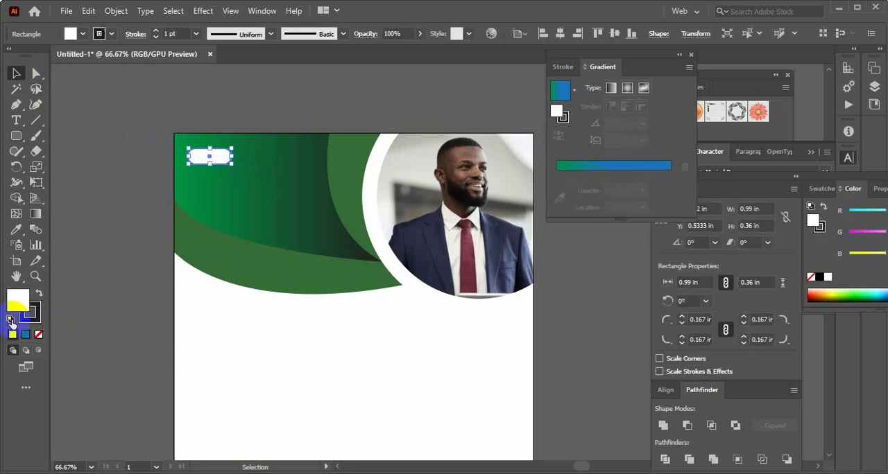
pyautogui.click(162, 183)
pyautogui.click(206, 161)
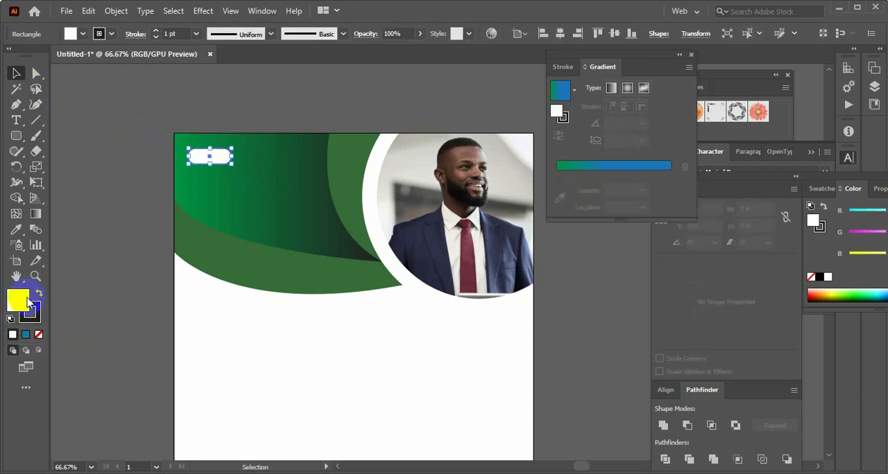
pyautogui.click(38, 336)
pyautogui.click(82, 274)
# Move the rounded rectangle right and up within the header to about X 1.5 in, Y 0.35 in
pyautogui.hotkey('ctrl', '1')
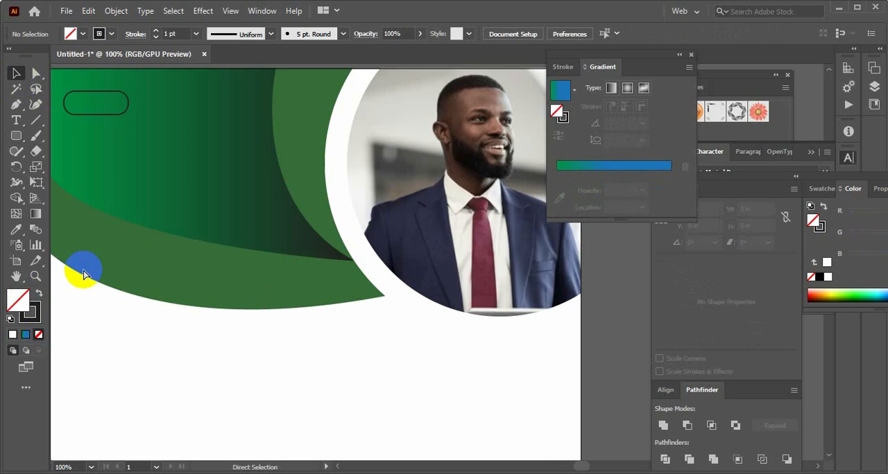
pyautogui.moveTo(212, 276); pyautogui.dragTo(323, 329)
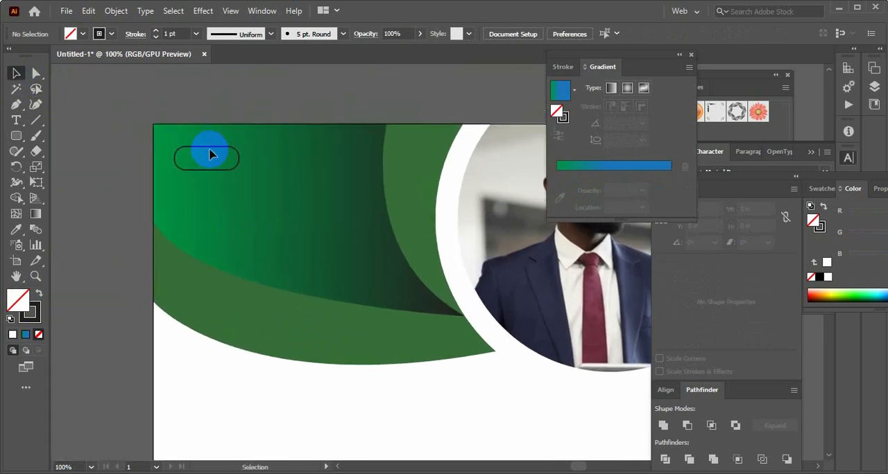
pyautogui.moveTo(212, 152); pyautogui.dragTo(256, 140)
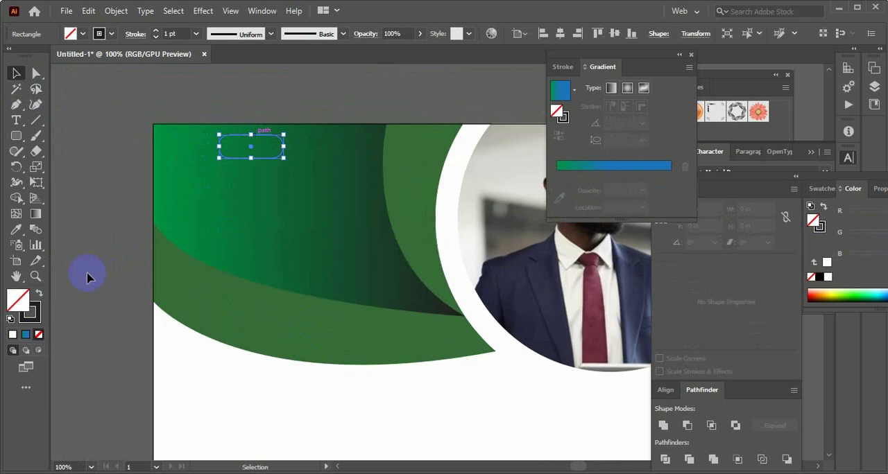
# Colour the rounded rectangle's stroke white, keeping it unfilled, and set the stroke weight to 3 pt
pyautogui.click(41, 292)
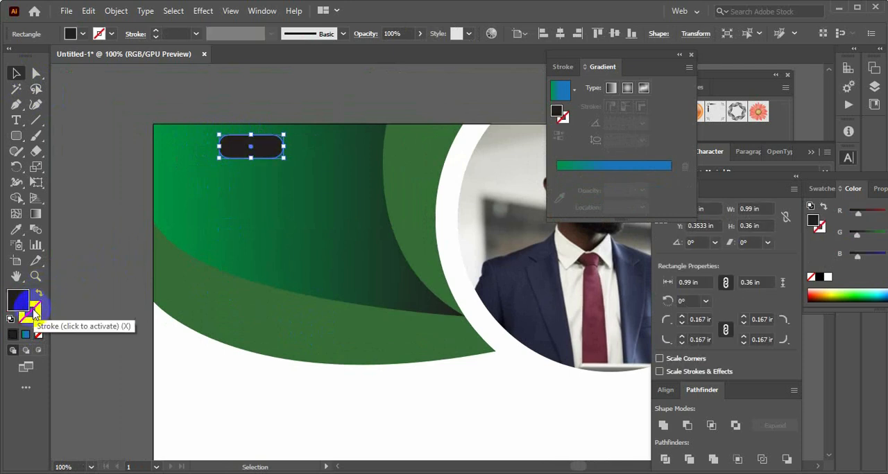
pyautogui.hotkey('ctrl', 'z')
pyautogui.click(39, 322)
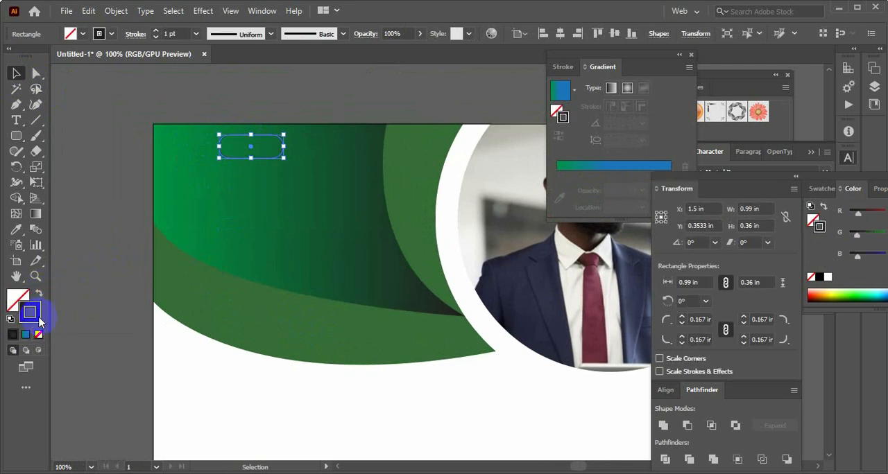
pyautogui.doubleClick(39, 322)
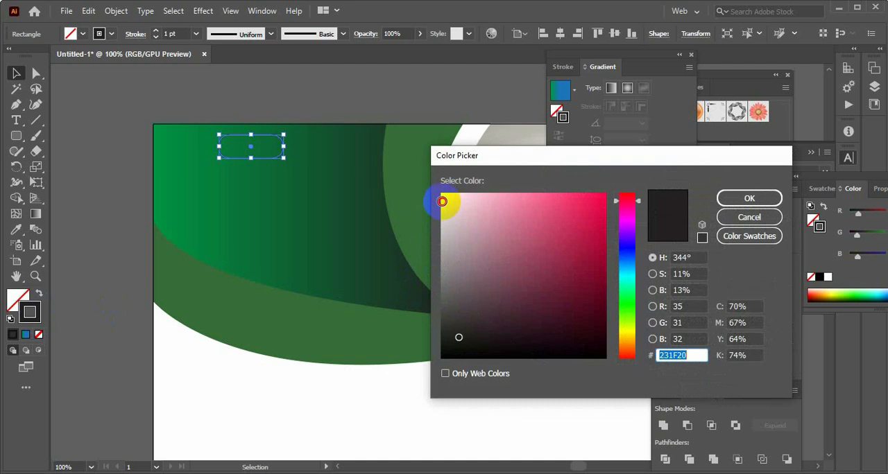
pyautogui.moveTo(452, 220); pyautogui.dragTo(446, 194)
pyautogui.click(759, 197)
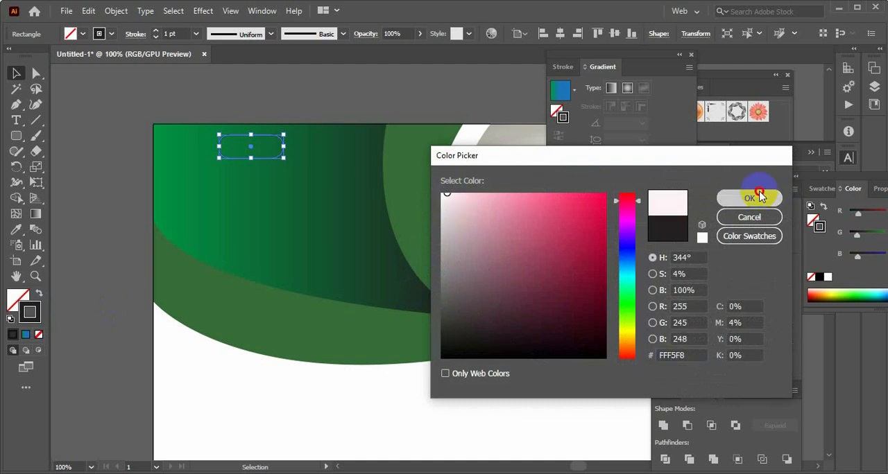
pyautogui.click(156, 31)
pyautogui.click(156, 30)
pyautogui.click(156, 30)
pyautogui.click(158, 39)
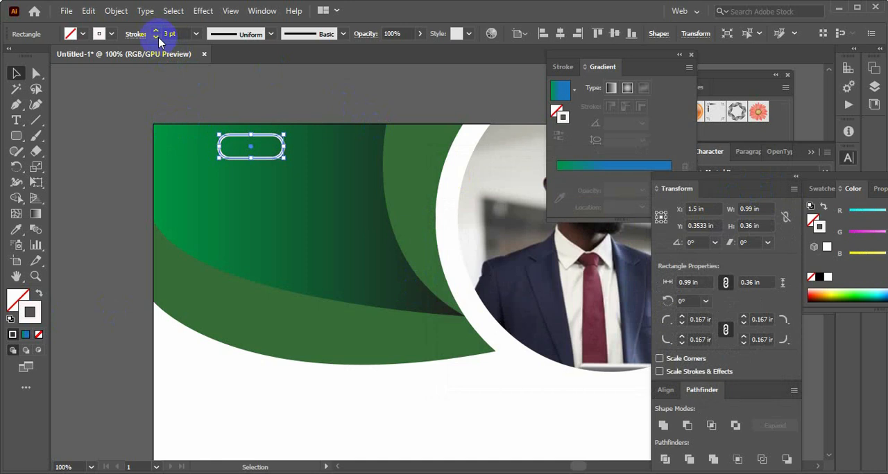
# Add the text LOGO in the header and place it centred inside the white rounded rectangle
pyautogui.click(136, 110)
pyautogui.click(19, 124)
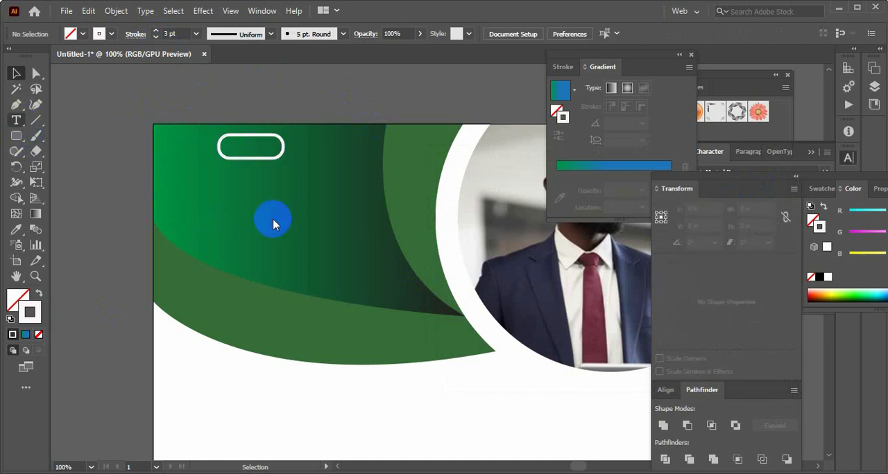
pyautogui.click(344, 260)
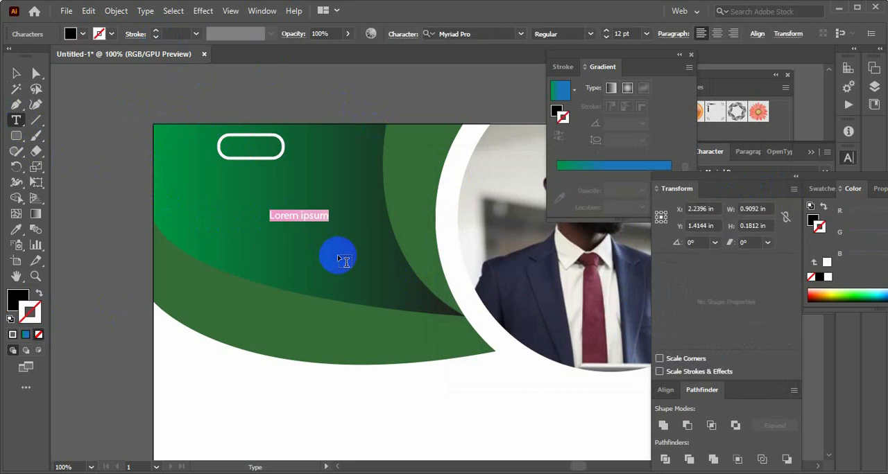
pyautogui.write('LOGO')
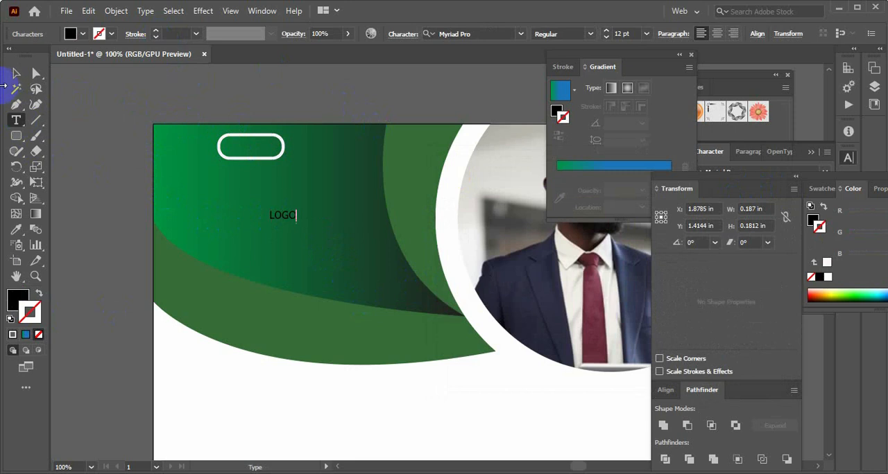
pyautogui.click(12, 76)
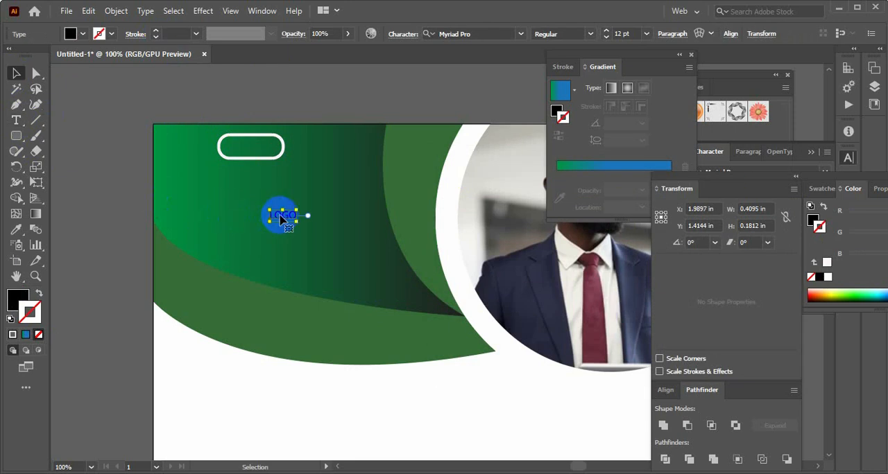
pyautogui.moveTo(281, 219); pyautogui.dragTo(249, 149)
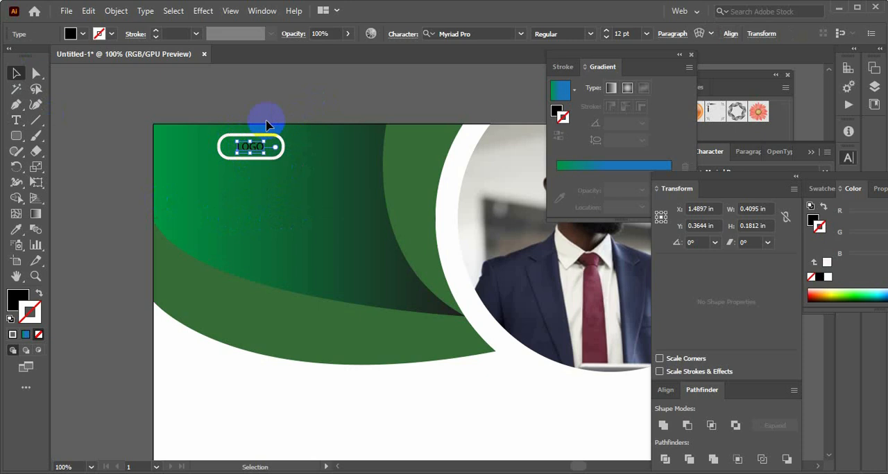
# Fill the LOGO text with light grey CEC8C8
pyautogui.doubleClick(17, 298)
pyautogui.click(443, 255)
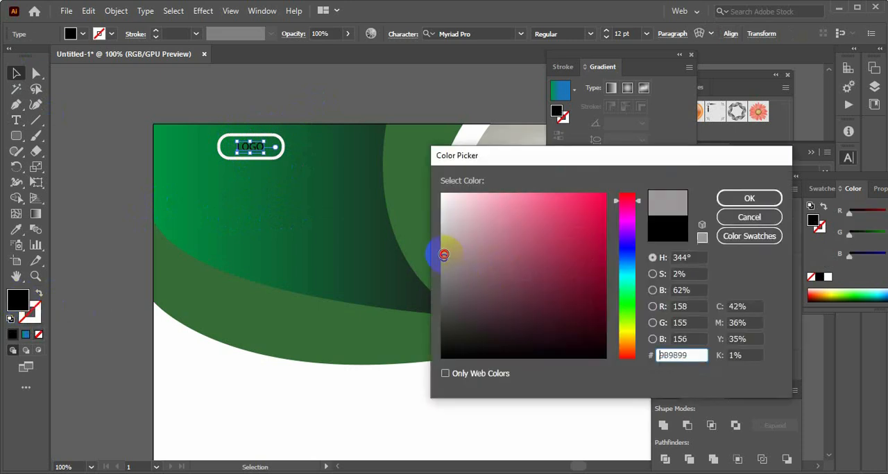
pyautogui.click(749, 198)
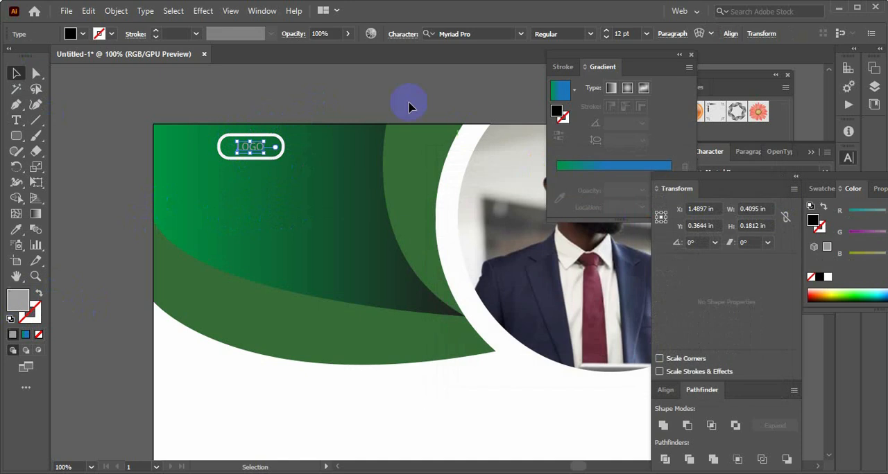
pyautogui.doubleClick(19, 305)
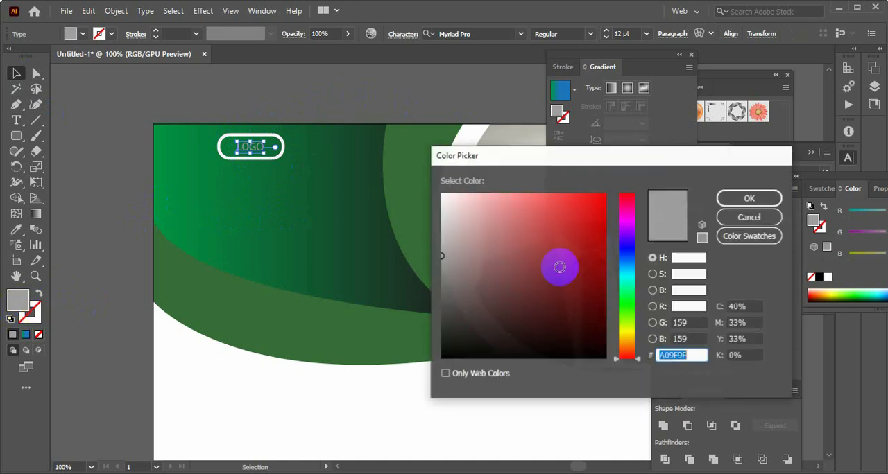
pyautogui.moveTo(441, 254); pyautogui.dragTo(446, 223)
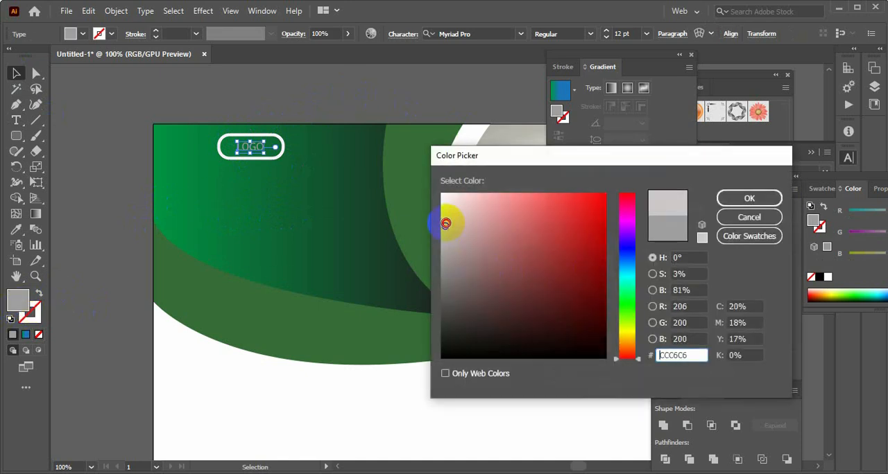
pyautogui.click(766, 199)
pyautogui.click(373, 244)
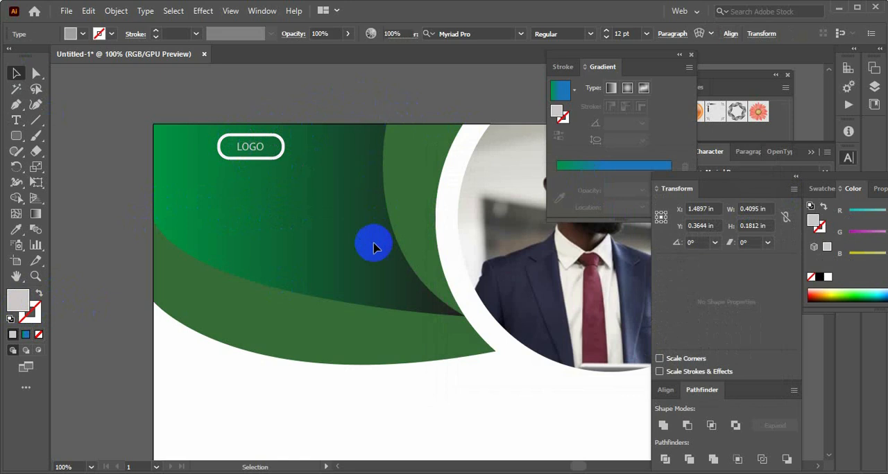
# Switch to the Creative (1).docx document in Word and copy the three title lines Creative, Business and Agency
pyautogui.scroll(-1, 378, 297)
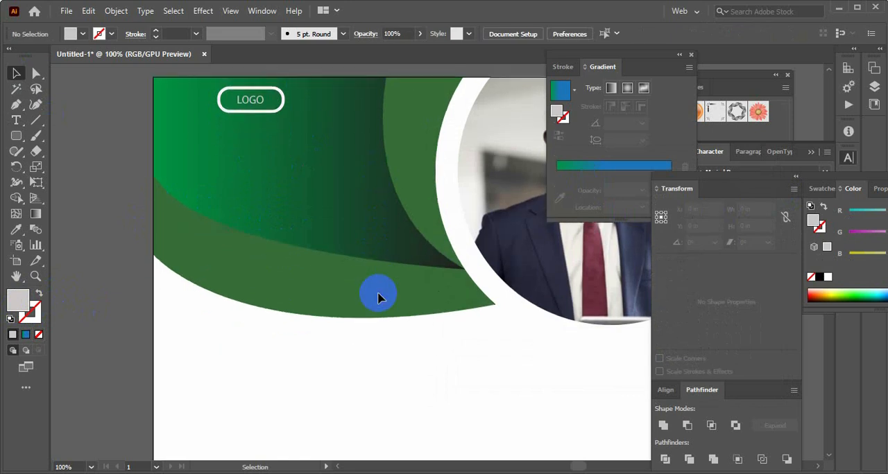
pyautogui.scroll(1, 378, 296)
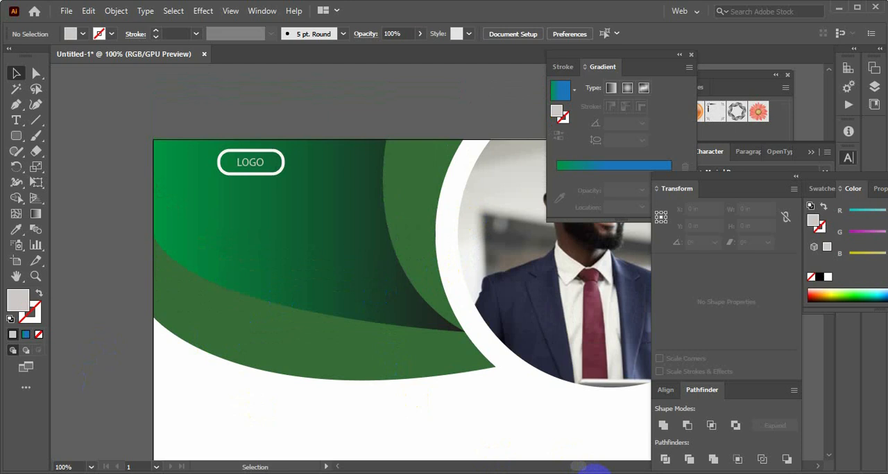
pyautogui.moveTo(593, 470)
pyautogui.click(594, 454)
pyautogui.scroll(6, 292, 306)
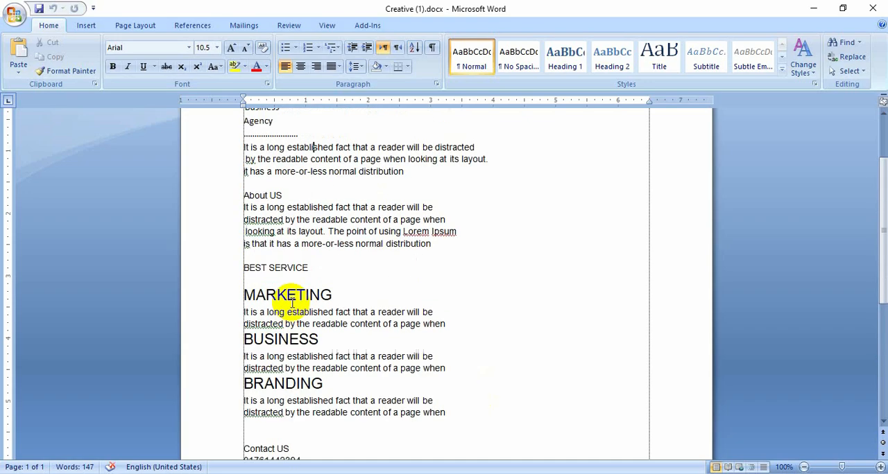
pyautogui.click(276, 213)
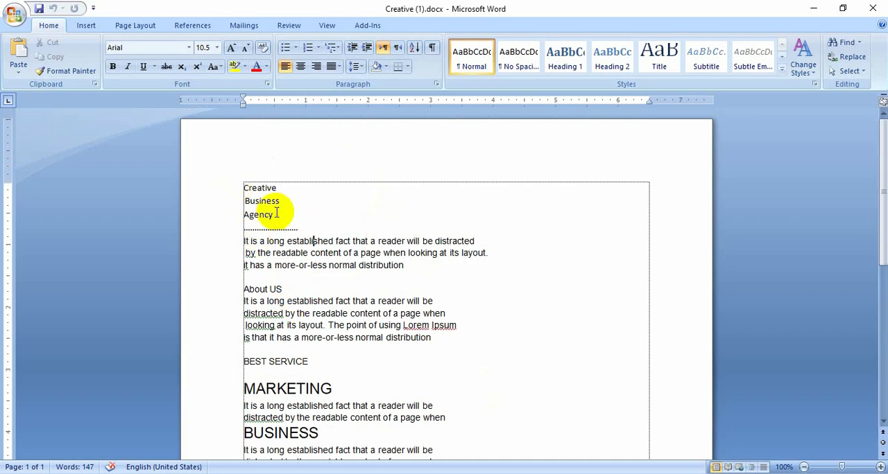
pyautogui.moveTo(248, 196); pyautogui.dragTo(242, 191)
pyautogui.hotkey('ctrl', 'c')
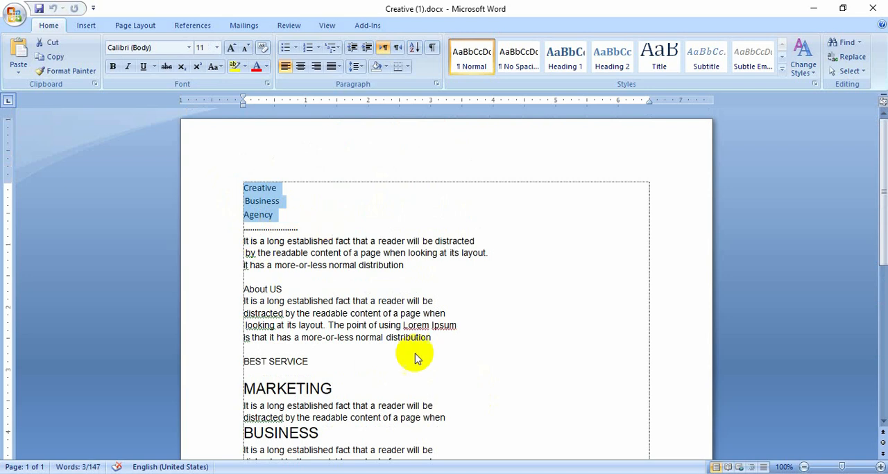
# Switch back to Illustrator, paste the copied title as text below the LOGO outline and remove its trailing empty line
pyautogui.click(572, 472)
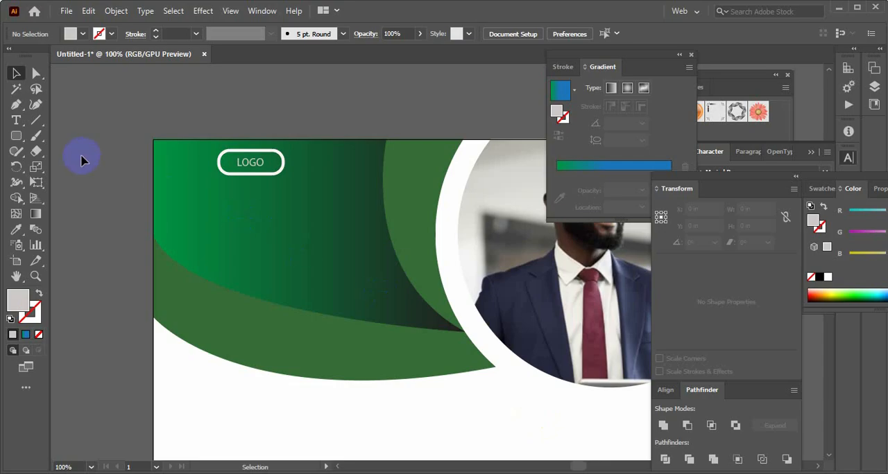
pyautogui.click(16, 123)
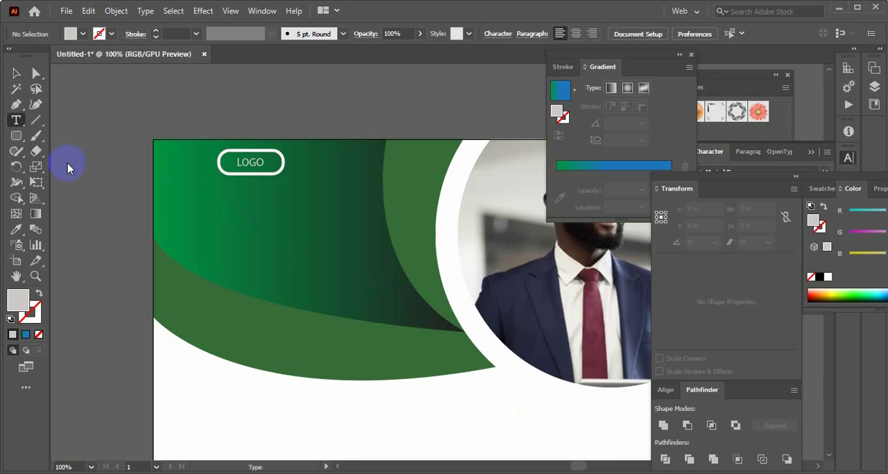
pyautogui.click(206, 203)
pyautogui.hotkey('ctrl', 'v')
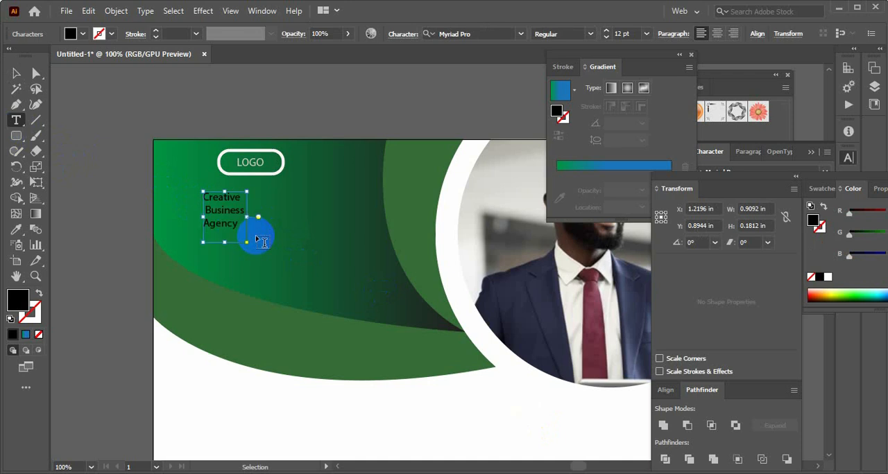
pyautogui.moveTo(262, 241); pyautogui.dragTo(244, 240)
pyautogui.press('BackSpace')
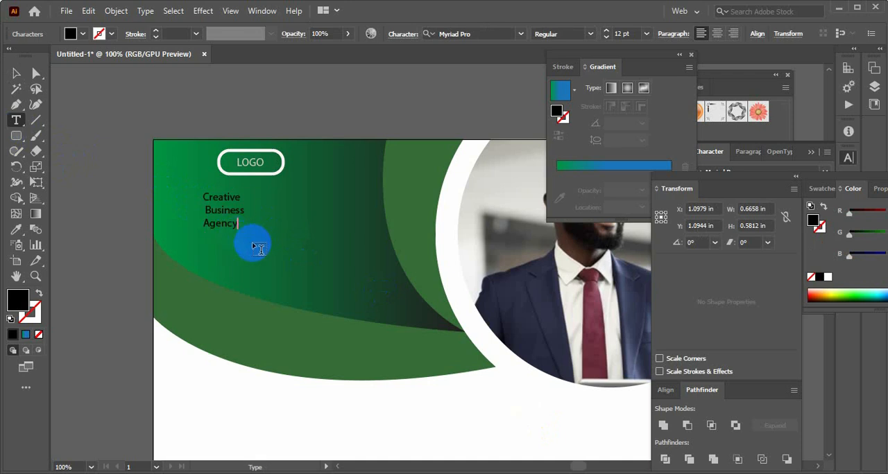
# Enlarge the Creative Business Agency text to about 28 pt and fill it with light grey D3C9C9
pyautogui.click(19, 75)
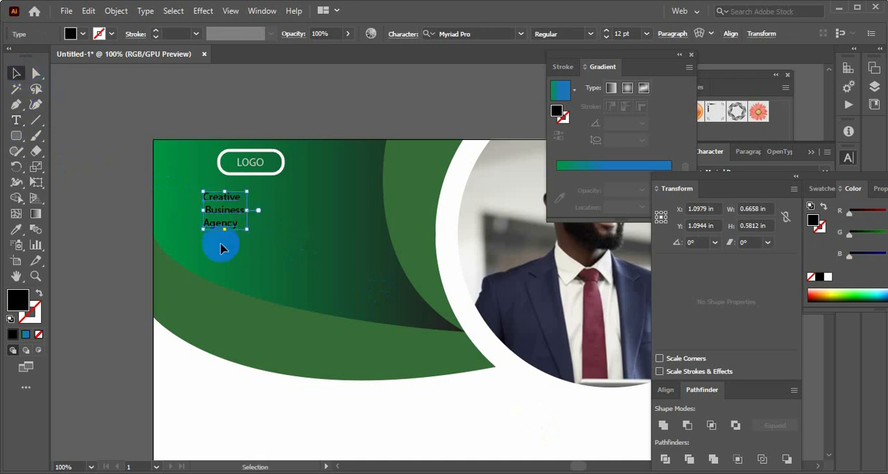
pyautogui.moveTo(247, 231)
pyautogui.mouseDown()
pyautogui.moveTo(271, 264)
pyautogui.moveTo(248, 237)
pyautogui.mouseUp()
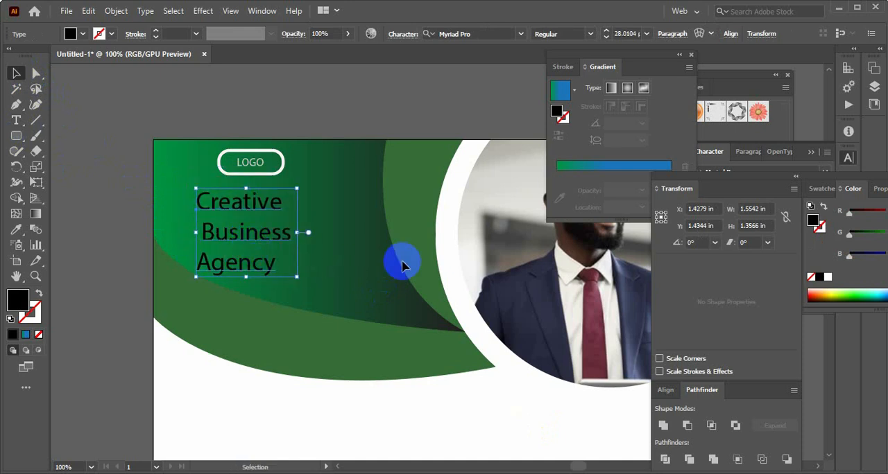
pyautogui.doubleClick(21, 300)
pyautogui.moveTo(441, 236); pyautogui.dragTo(448, 222)
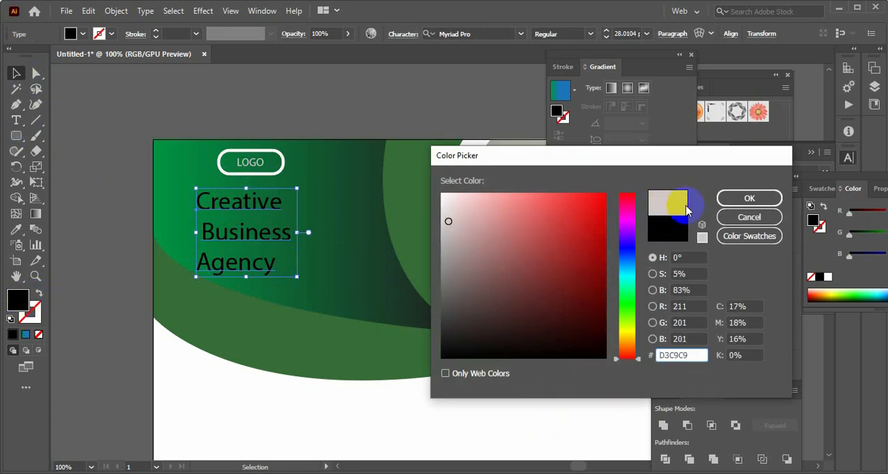
pyautogui.click(741, 198)
pyautogui.click(102, 275)
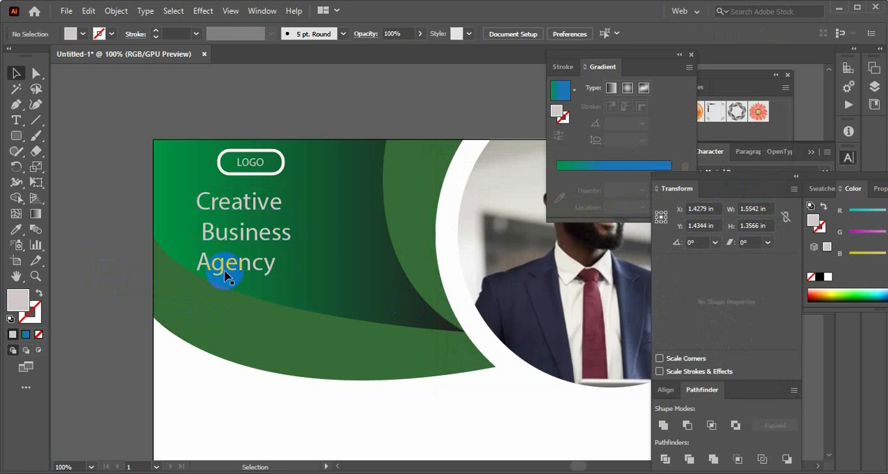
# Set the font of the Creative Business Agency text to Arial Bold
pyautogui.click(233, 265)
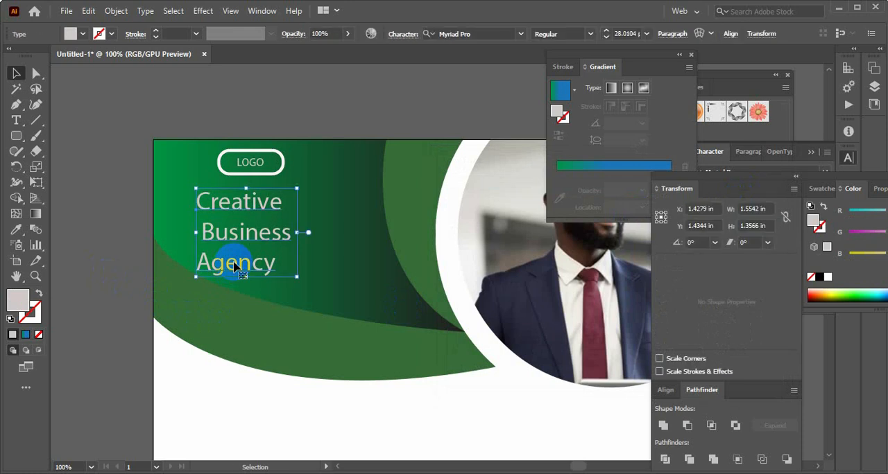
pyautogui.hotkey('ctrl', 't')
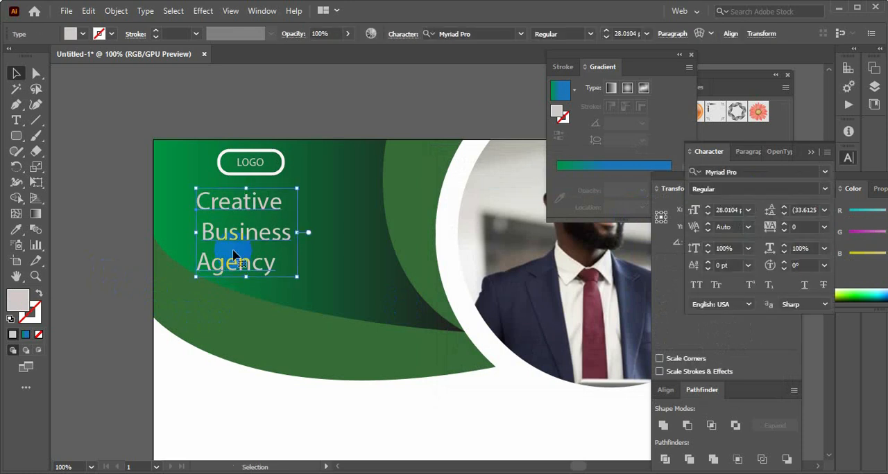
pyautogui.click(824, 172)
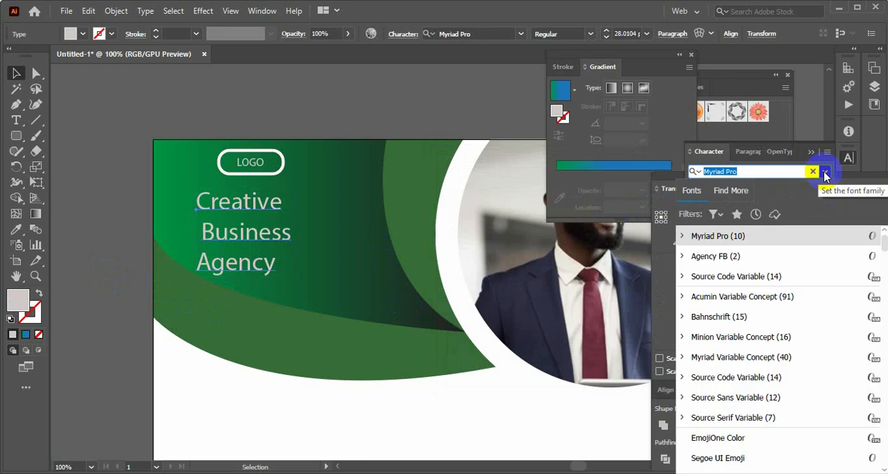
pyautogui.write('ar')
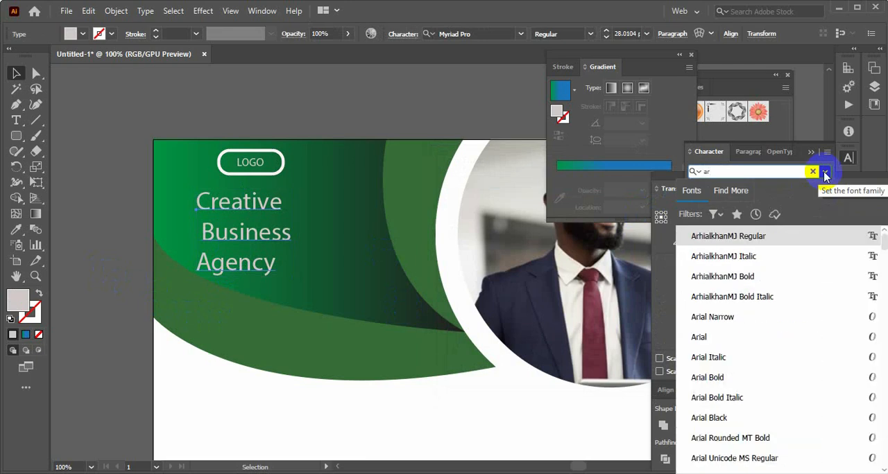
pyautogui.click(719, 379)
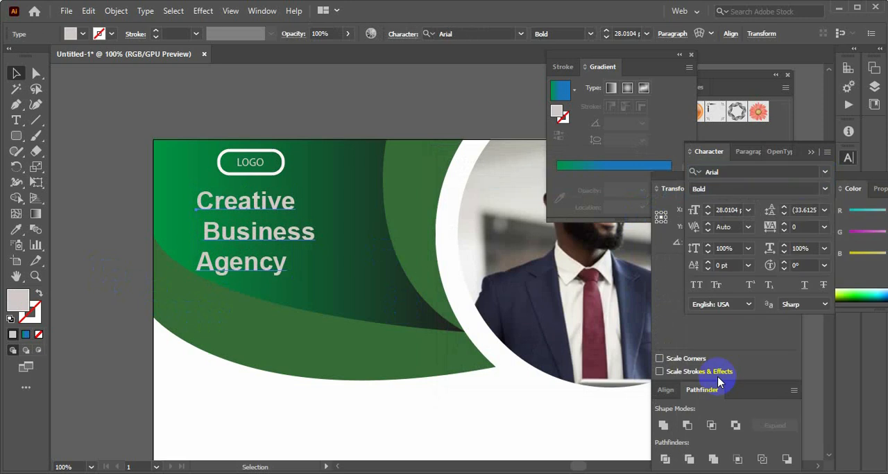
pyautogui.click(142, 186)
# Remove the leading space before Business so the three title lines align at their left edge
pyautogui.click(244, 236)
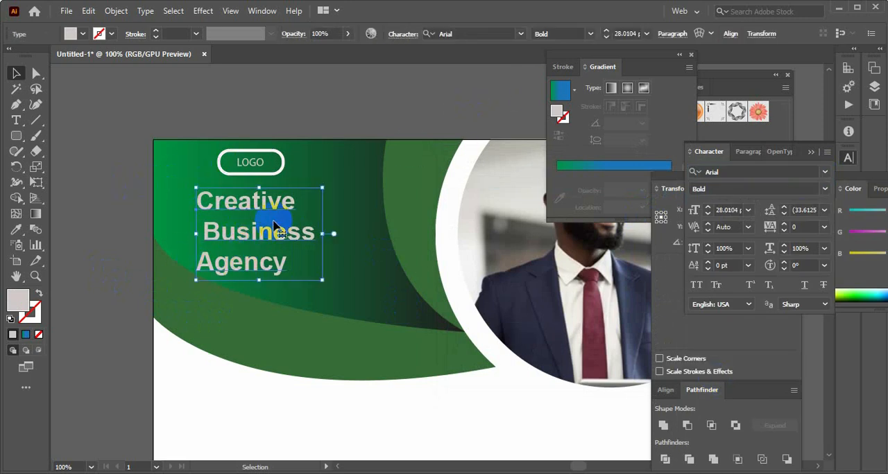
pyautogui.doubleClick(205, 234)
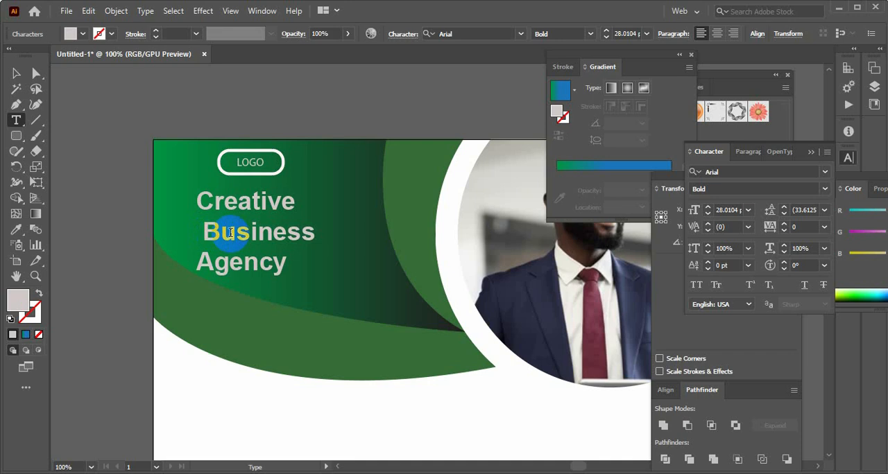
pyautogui.click(18, 74)
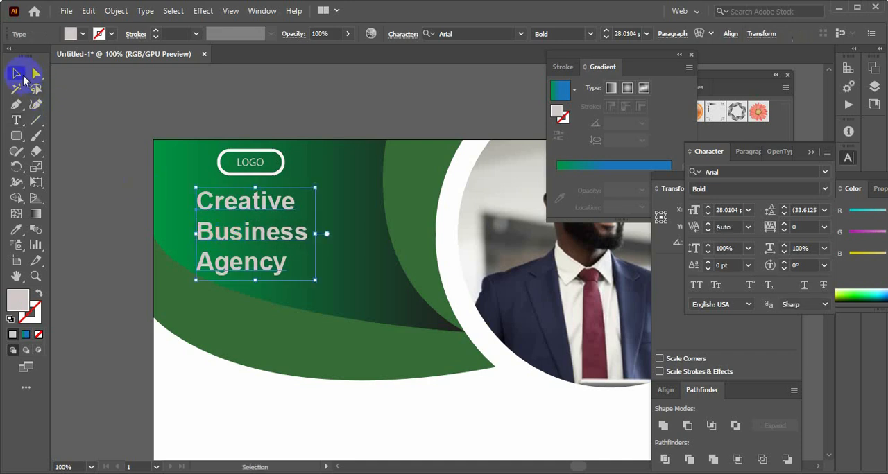
pyautogui.click(97, 213)
pyautogui.click(197, 240)
pyautogui.click(132, 243)
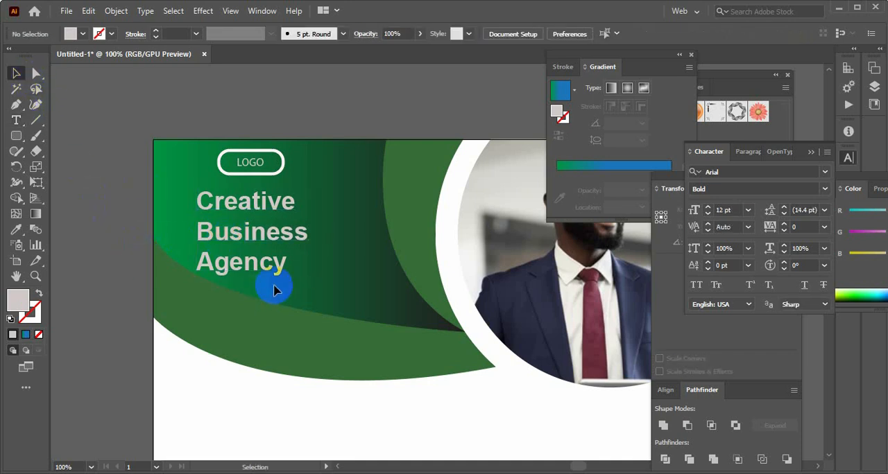
# Draw a horizontal line about 1.5 in long below the word Agency and give it a 1 pt white stroke without fill
pyautogui.scroll(-2, 274, 290)
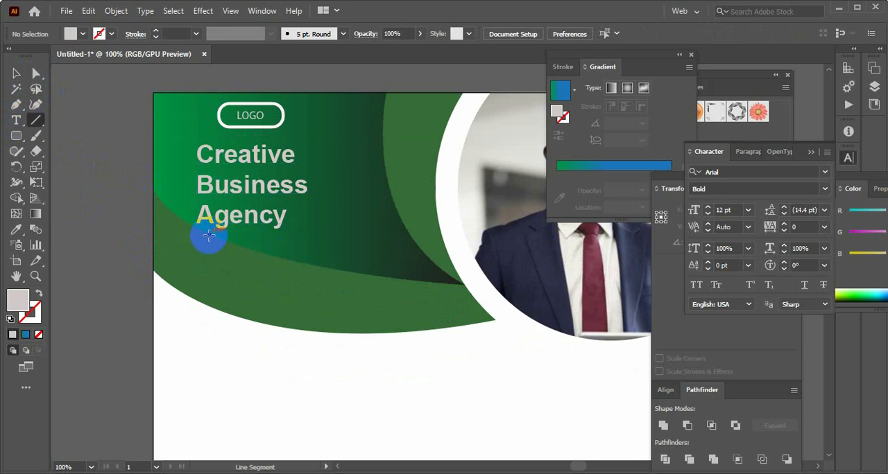
pyautogui.moveTo(215, 238); pyautogui.dragTo(313, 238)
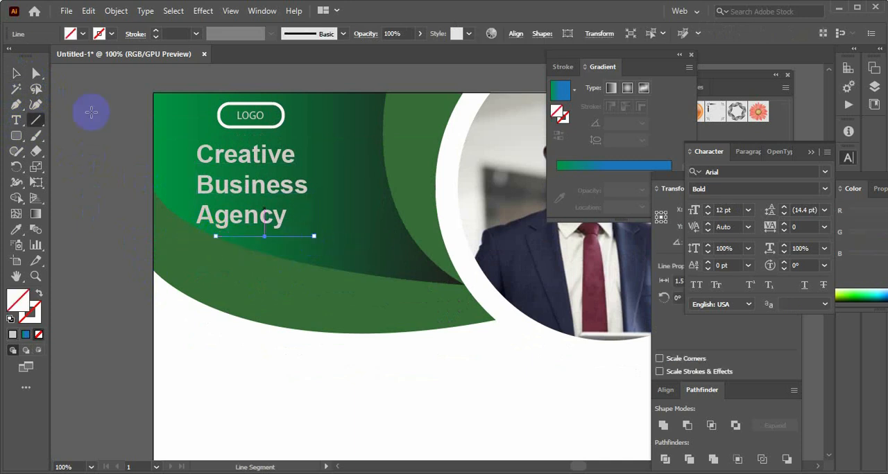
pyautogui.click(11, 319)
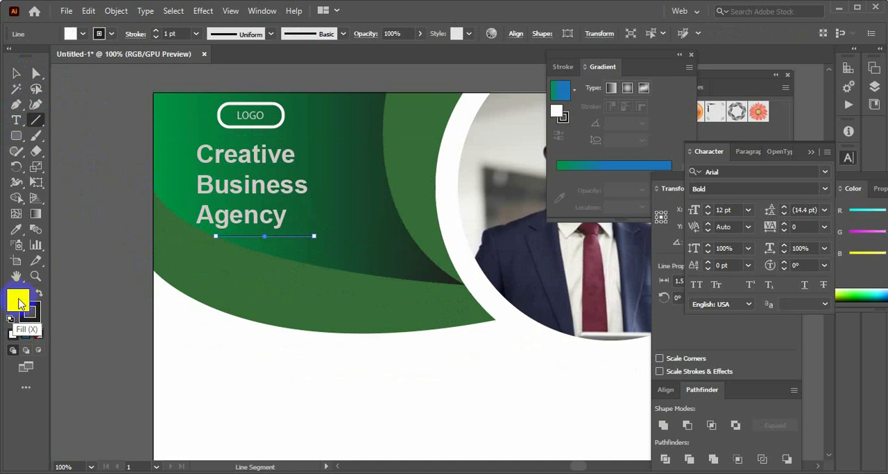
pyautogui.click(38, 334)
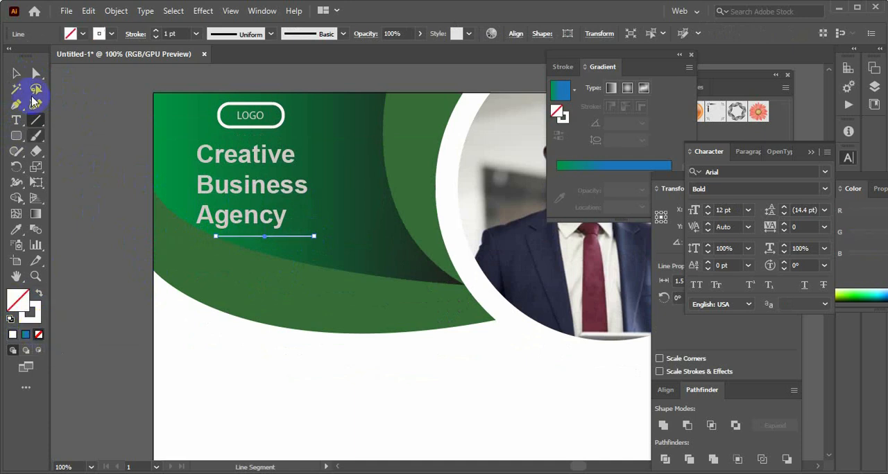
pyautogui.click(17, 73)
pyautogui.click(118, 307)
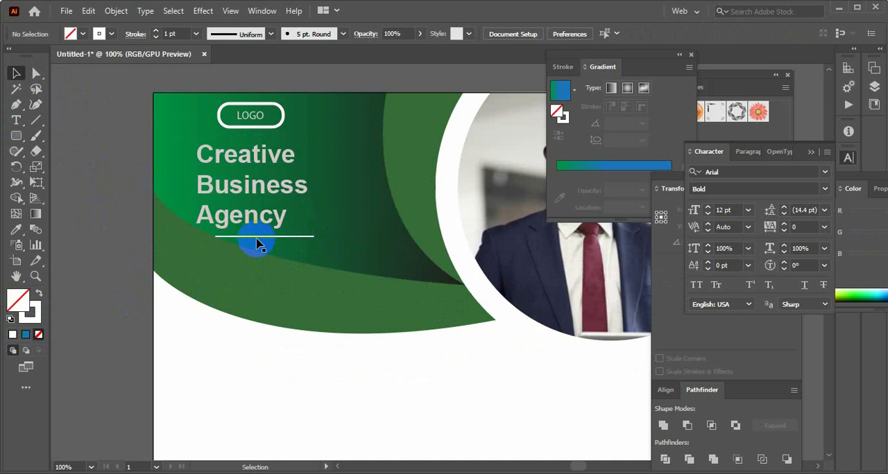
# Move the white line left under the word Agency, close to the title's left edge
pyautogui.moveTo(257, 243); pyautogui.dragTo(225, 238)
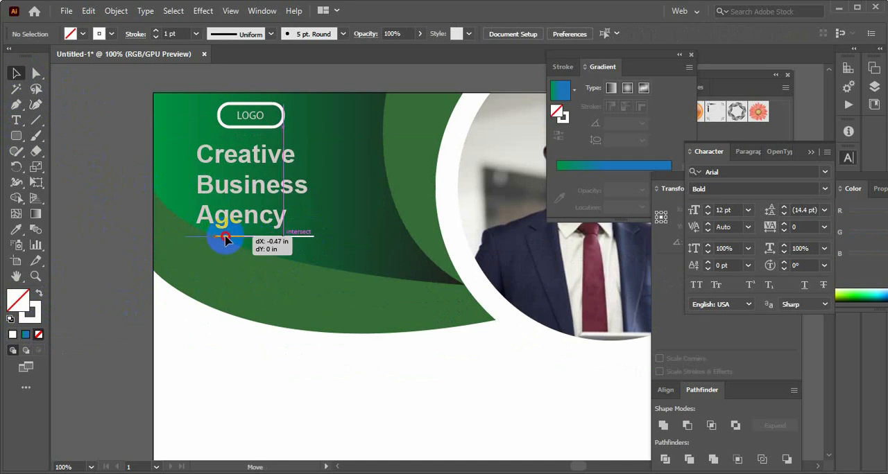
pyautogui.click(288, 362)
pyautogui.click(269, 237)
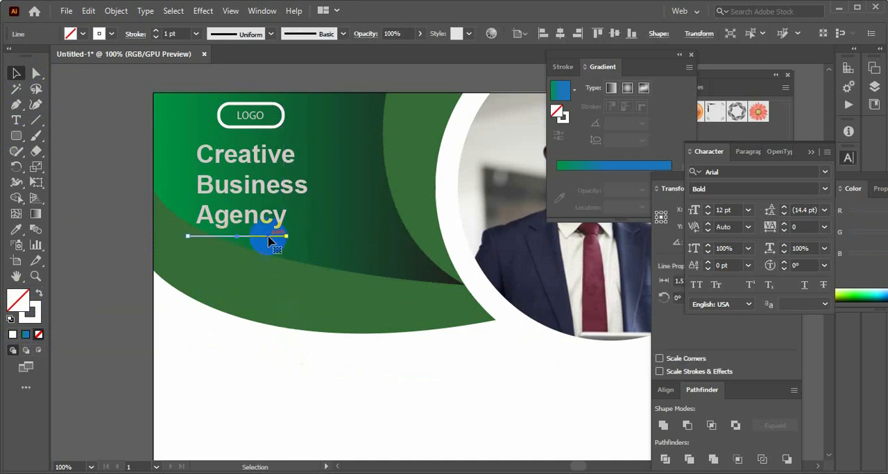
pyautogui.click(308, 396)
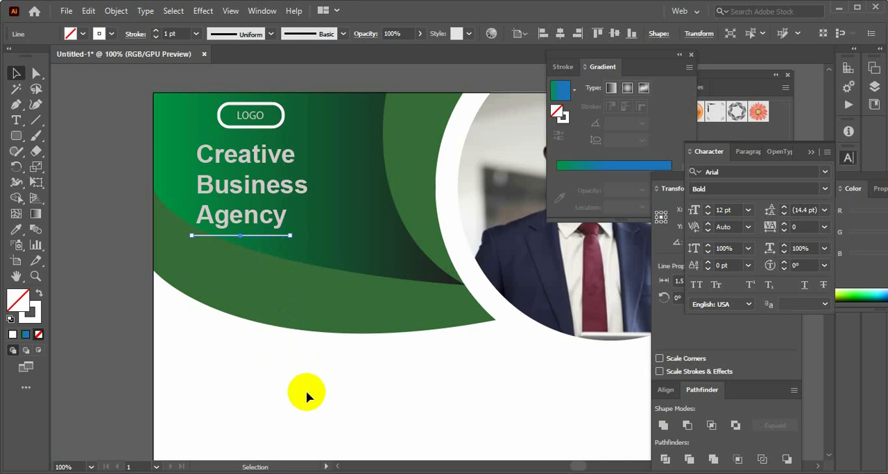
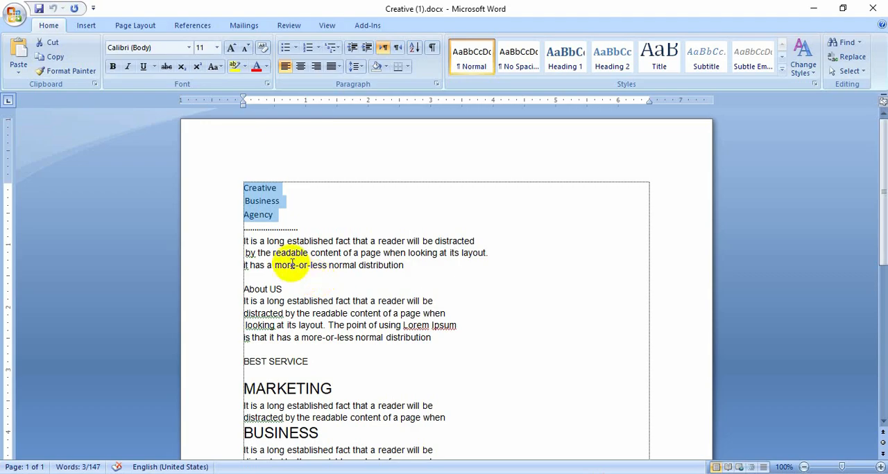
# Copy the paragraph below the dotted line in Word into an Illustrator text frame about 3.25 by 0.66 in, placed under the white line
pyautogui.click(243, 242)
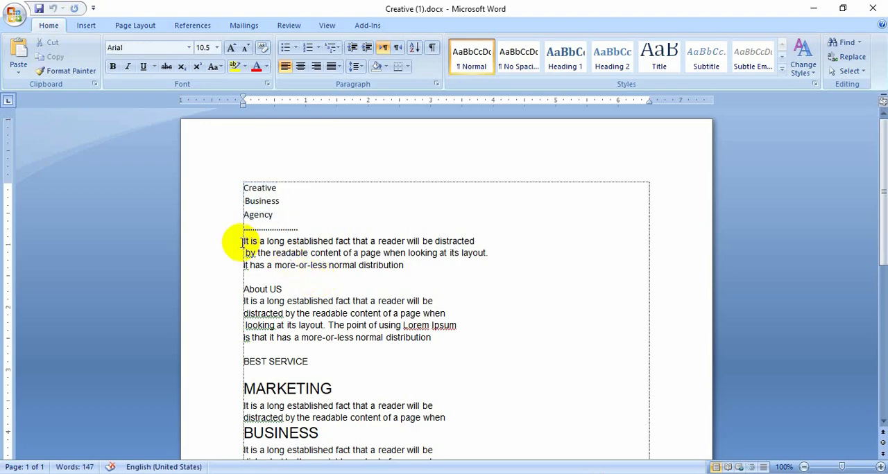
pyautogui.moveTo(242, 242); pyautogui.dragTo(416, 271)
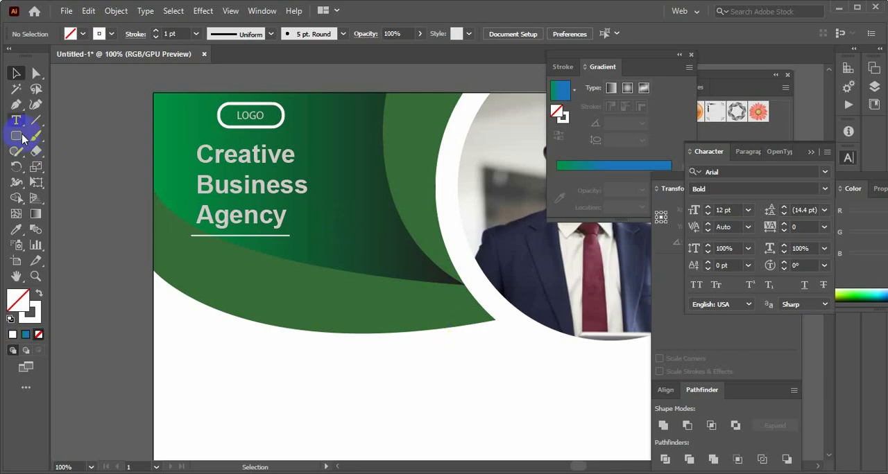
pyautogui.click(17, 121)
pyautogui.scroll(-2, 208, 249)
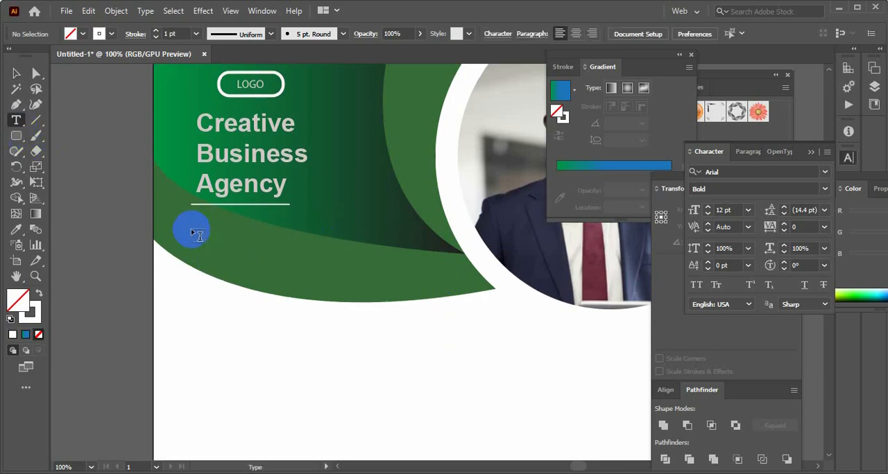
pyautogui.moveTo(191, 229); pyautogui.dragTo(403, 272)
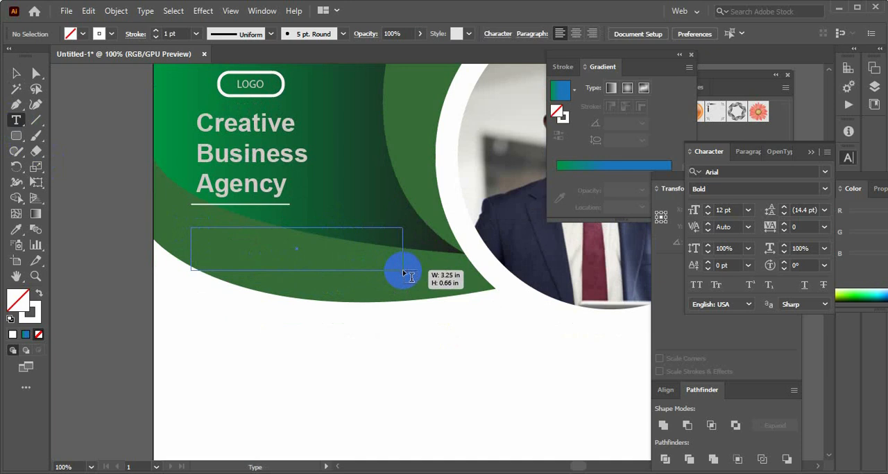
pyautogui.moveTo(403, 271); pyautogui.dragTo(404, 267)
pyautogui.hotkey('ctrl', 'v')
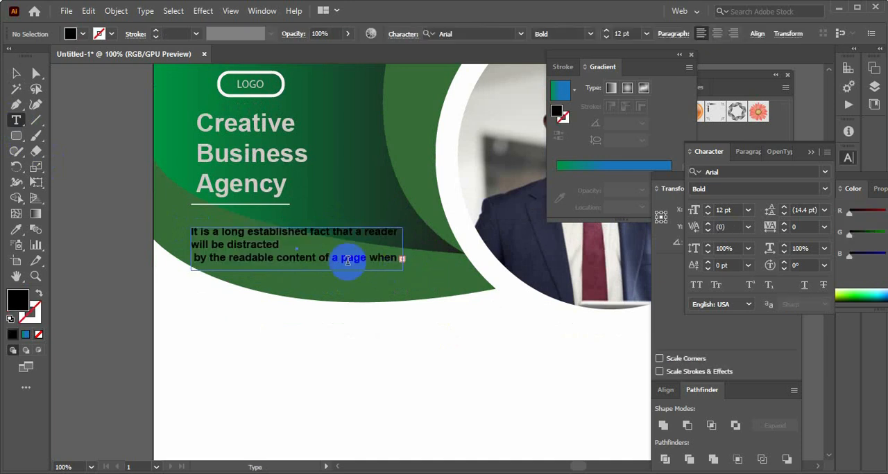
# Widen the paragraph's text frame slightly and extend its lower edge to fit a fourth line of text
pyautogui.click(17, 73)
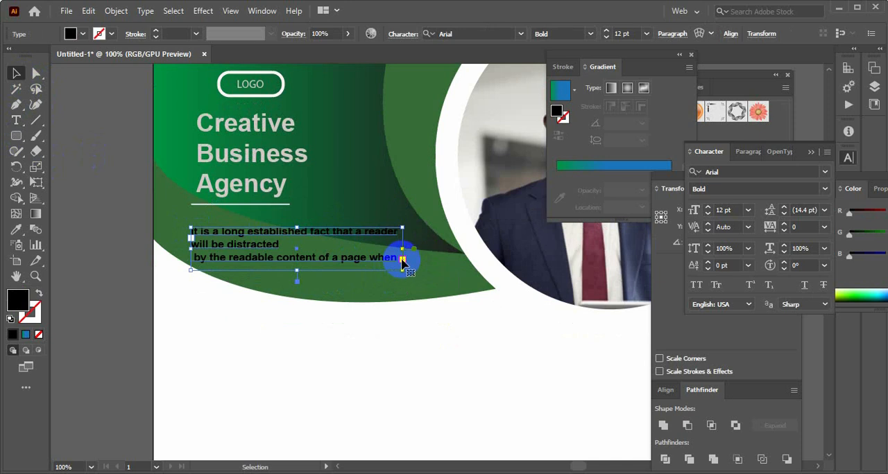
pyautogui.moveTo(402, 251); pyautogui.dragTo(410, 251)
pyautogui.moveTo(300, 278); pyautogui.dragTo(300, 281)
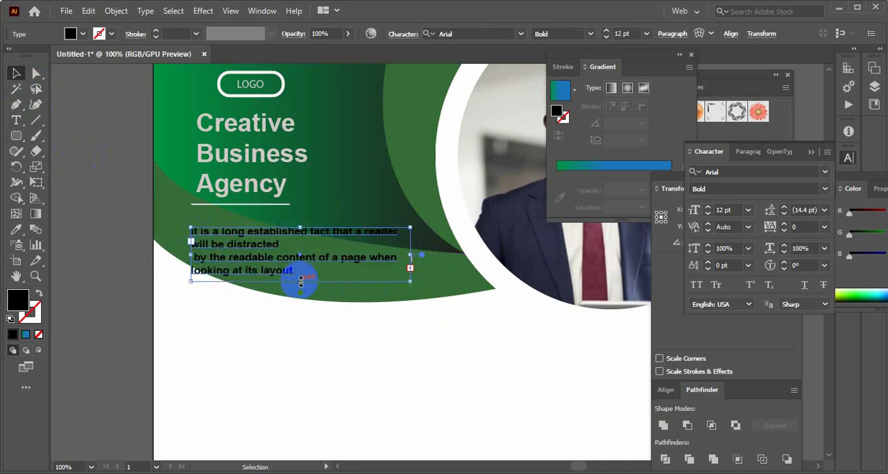
# Remove the line break after "distracted" and justify the paragraph with its last line aligned left
pyautogui.doubleClick(274, 245)
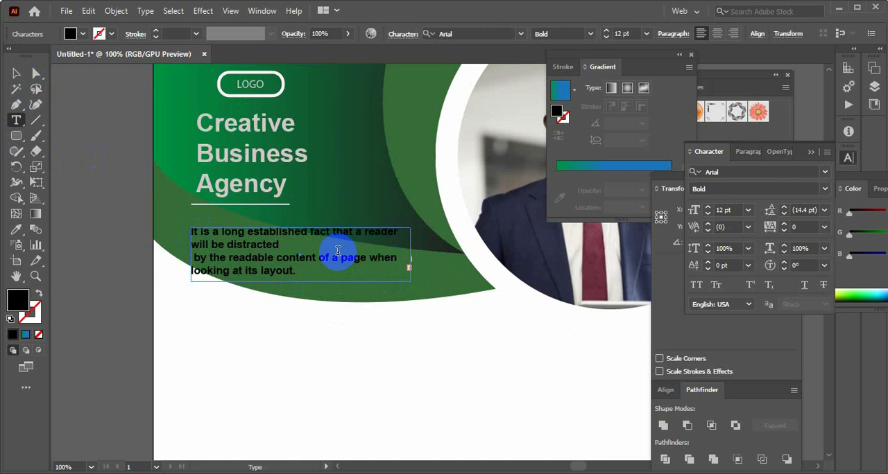
pyautogui.press('Delete')
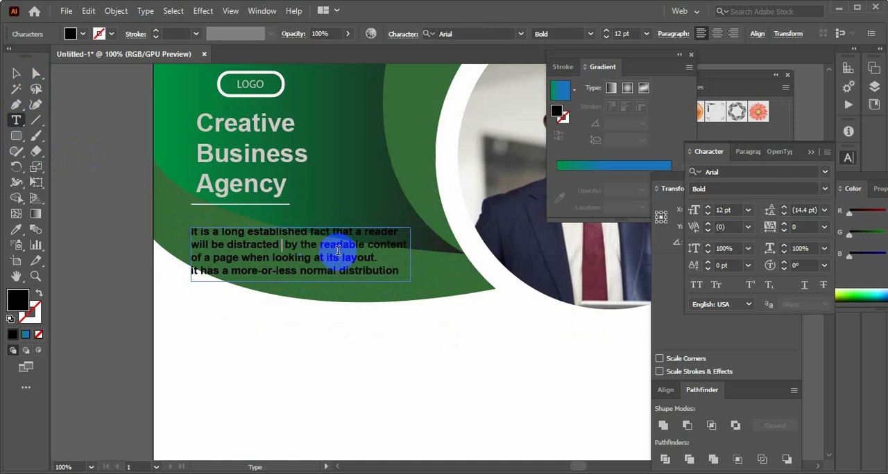
pyautogui.click(14, 73)
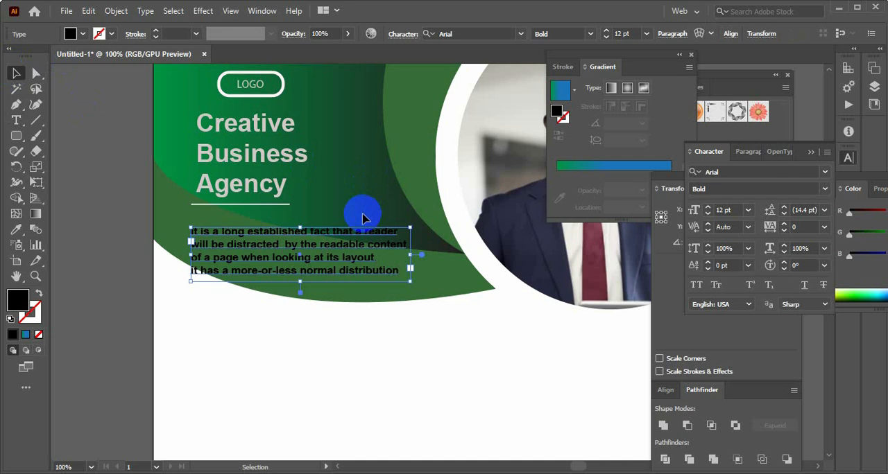
pyautogui.hotkey('ctrl', 'shift', 'j')
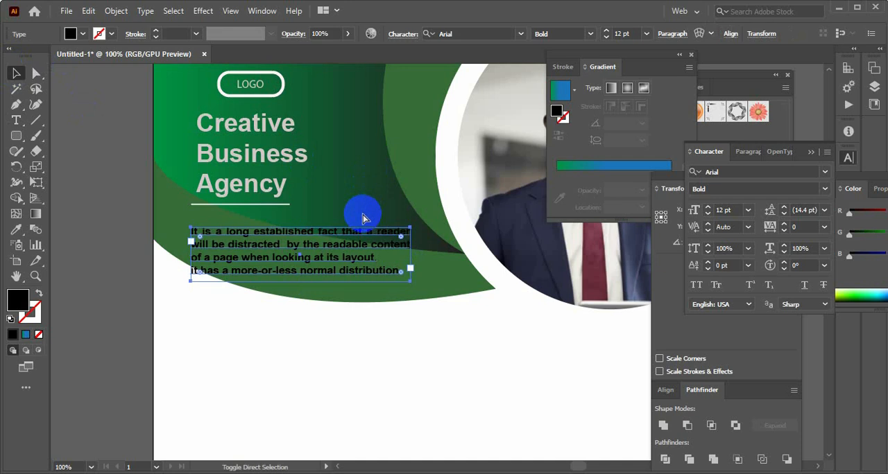
pyautogui.click(452, 313)
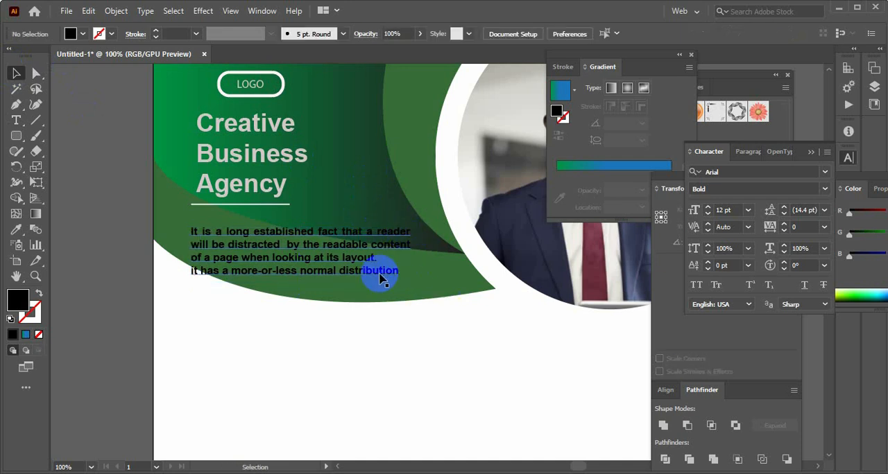
# Remove the line break after "layout." so the following sentence continues on the same line
pyautogui.doubleClick(353, 263)
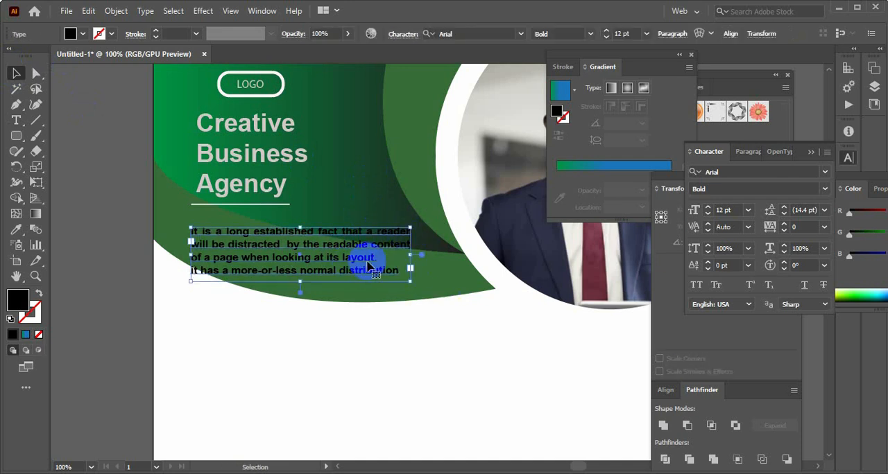
pyautogui.click(410, 259)
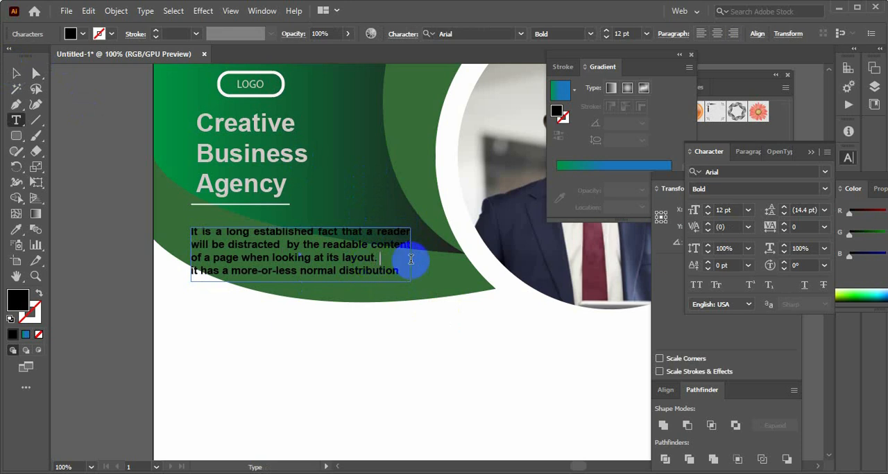
pyautogui.press('Delete')
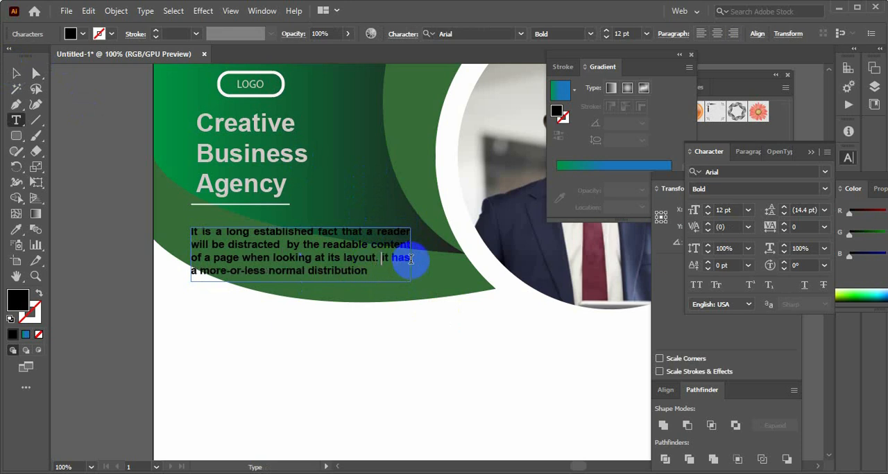
# Move the paragraph up and slightly left so it sits just below the white line
pyautogui.click(16, 74)
pyautogui.click(331, 319)
pyautogui.moveTo(291, 264); pyautogui.dragTo(285, 254)
pyautogui.click(302, 340)
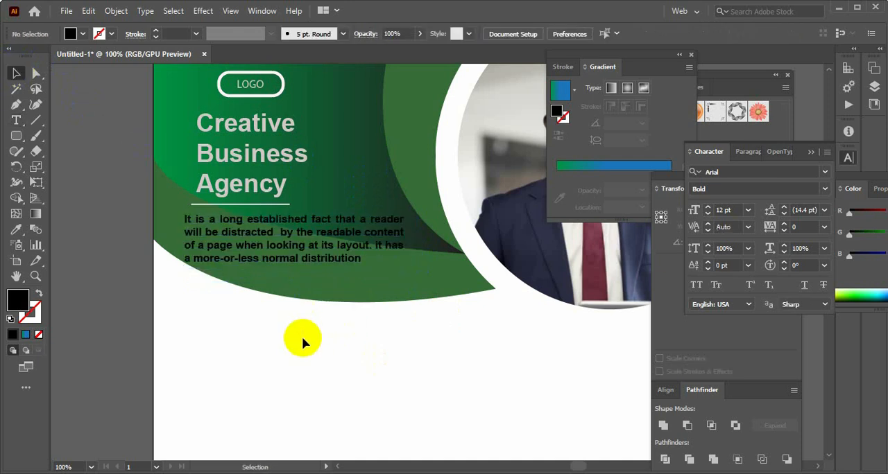
# Look over the flyer from the header title and paragraph down to the footer shapes
pyautogui.scroll(8, 303, 339)
pyautogui.scroll(-5, 303, 338)
pyautogui.click(305, 279)
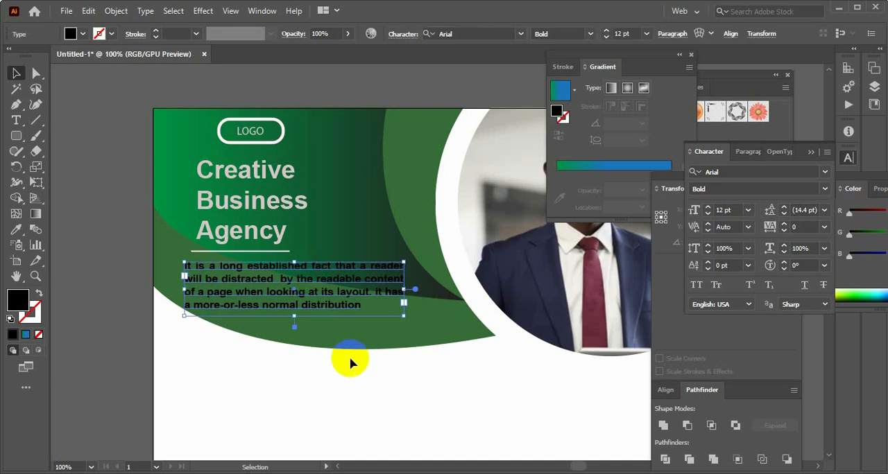
pyautogui.scroll(9, 353, 363)
pyautogui.click(387, 231)
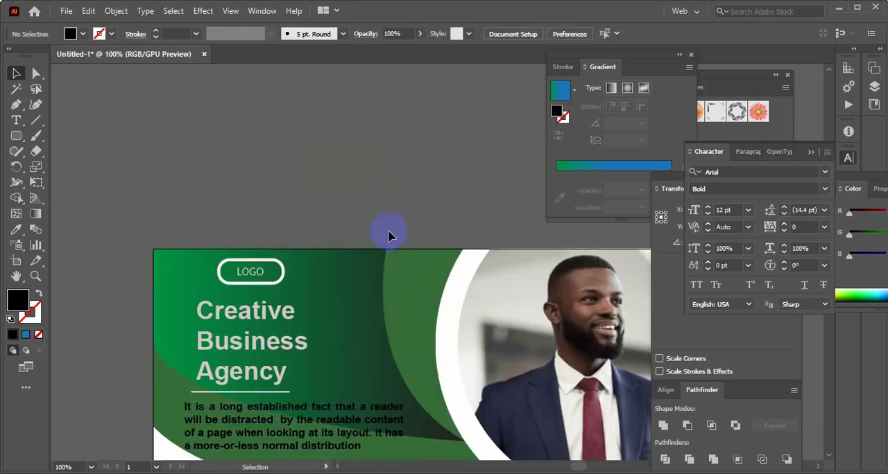
pyautogui.scroll(-4, 332, 339)
pyautogui.scroll(-15, 331, 339)
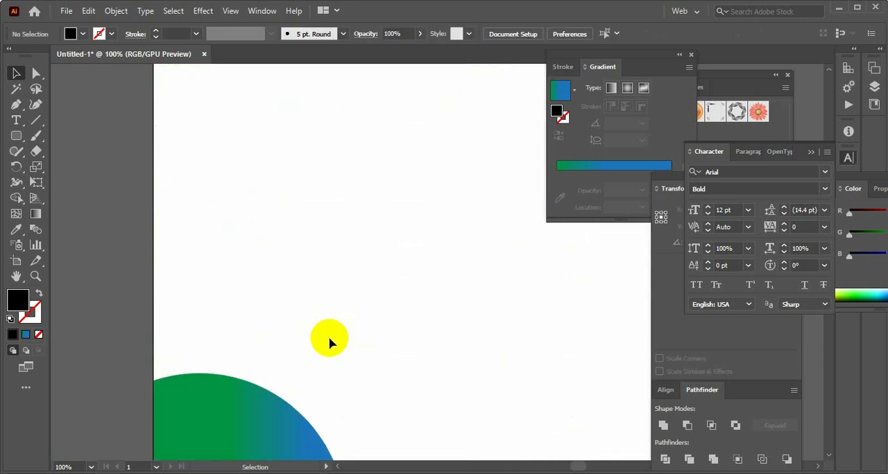
pyautogui.scroll(-6, 328, 339)
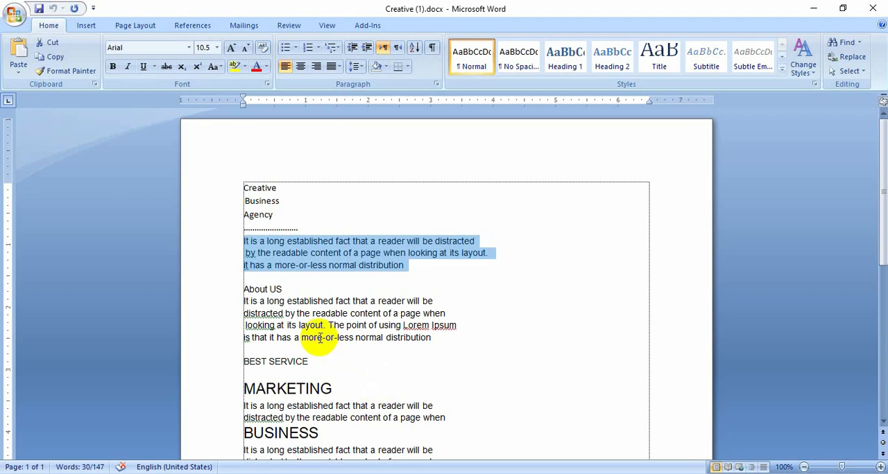
# Copy the heading About US from Word into a new text object in the white area below the flyer's green header shape
pyautogui.scroll(-1, 307, 341)
pyautogui.moveTo(243, 258); pyautogui.dragTo(276, 258)
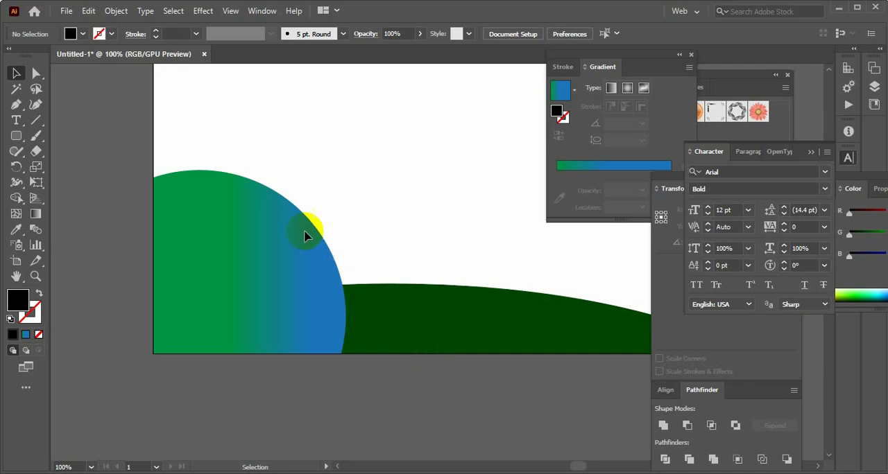
pyautogui.scroll(15, 333, 368)
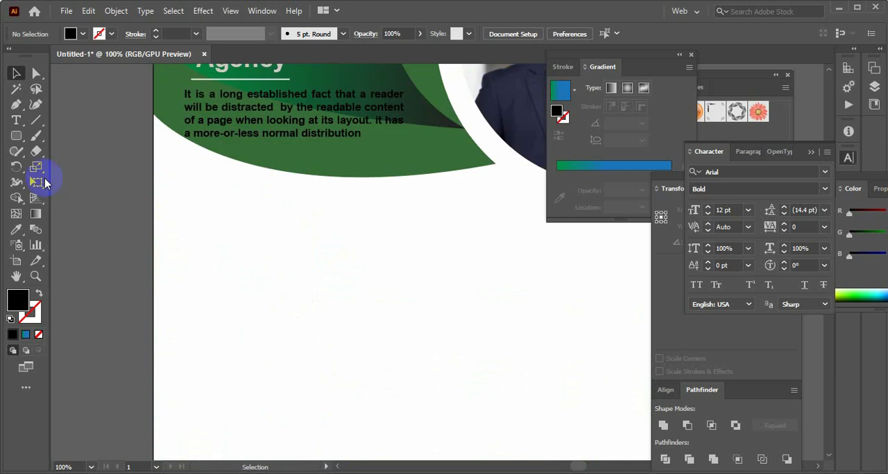
pyautogui.click(17, 125)
pyautogui.click(213, 246)
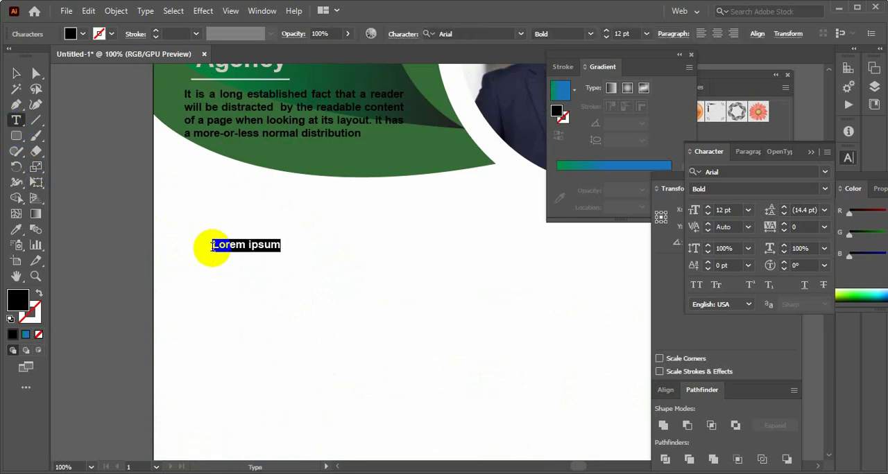
pyautogui.write('About US')
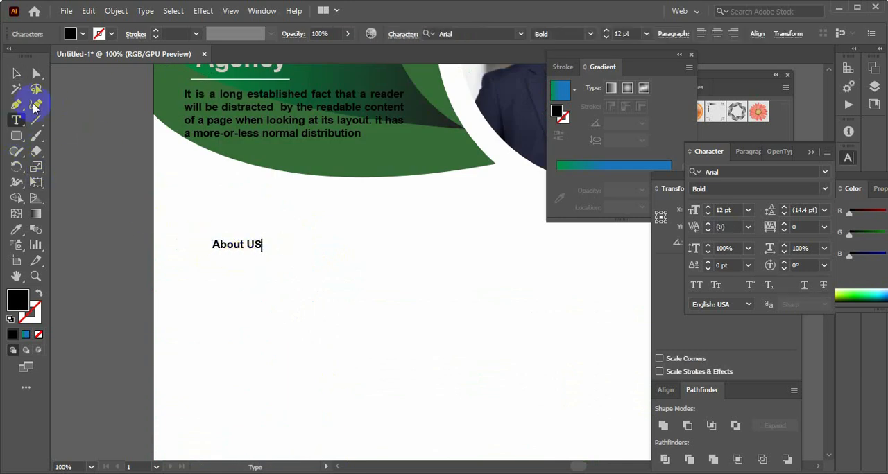
# Enlarge the About US heading to about 23.4 pt and line it up with the left edge of the white line
pyautogui.click(17, 74)
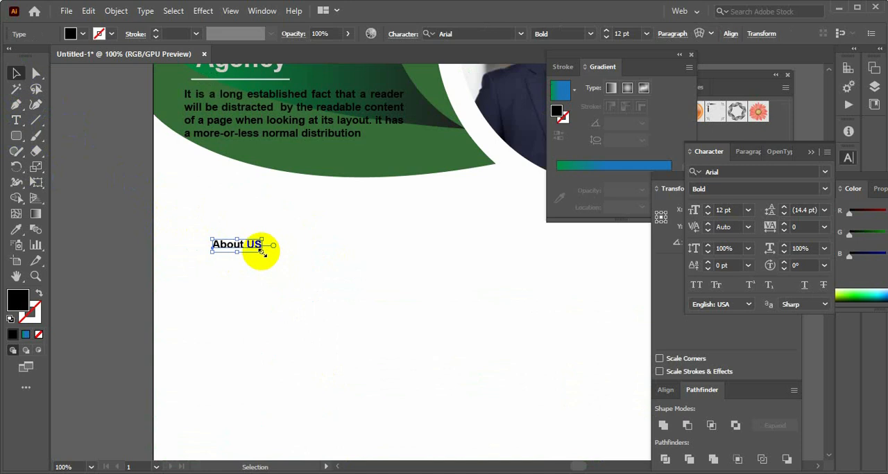
pyautogui.moveTo(263, 253); pyautogui.dragTo(288, 263)
pyautogui.moveTo(222, 245); pyautogui.dragTo(307, 233)
# Fill the word US in the heading with green #258207
pyautogui.doubleClick(273, 233)
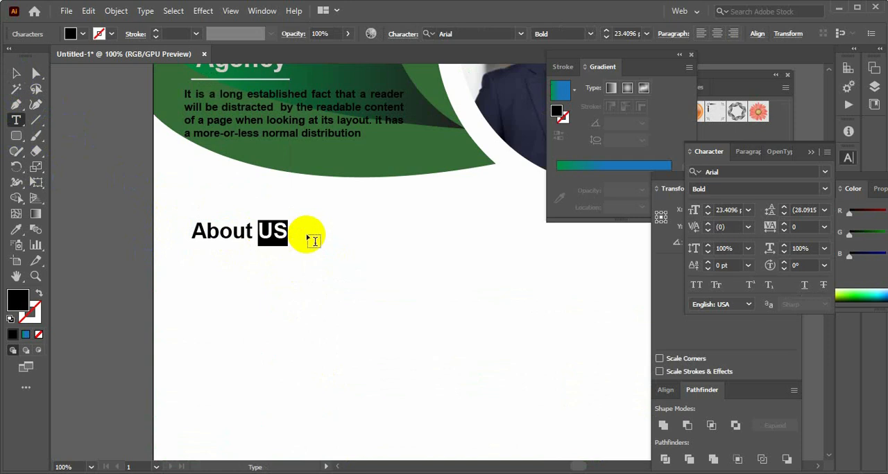
pyautogui.doubleClick(20, 299)
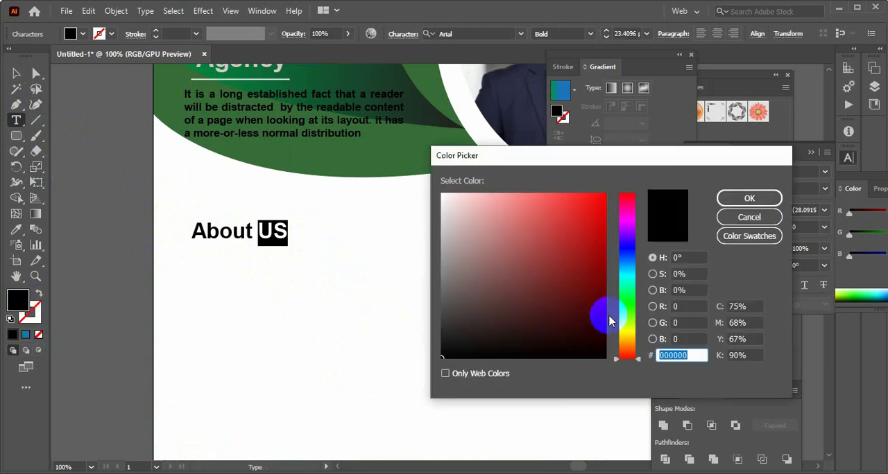
pyautogui.click(624, 322)
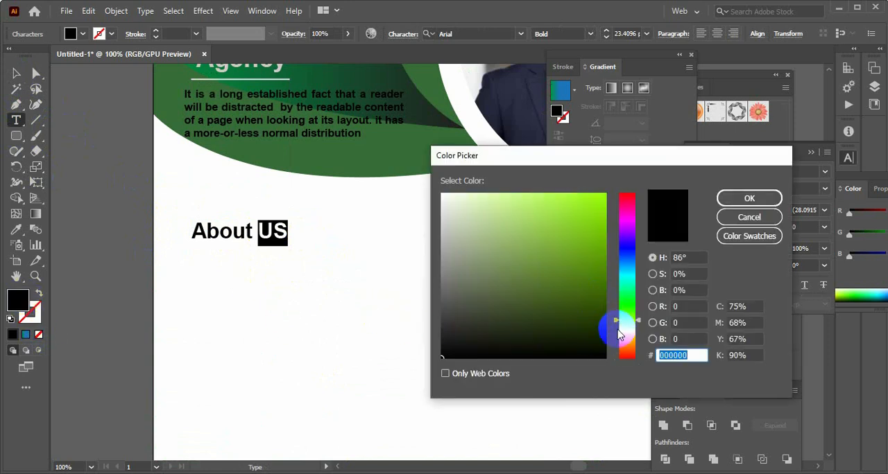
pyautogui.moveTo(624, 319); pyautogui.dragTo(628, 311)
pyautogui.moveTo(590, 249)
pyautogui.mouseDown()
pyautogui.moveTo(600, 206)
pyautogui.moveTo(598, 274)
pyautogui.mouseUp()
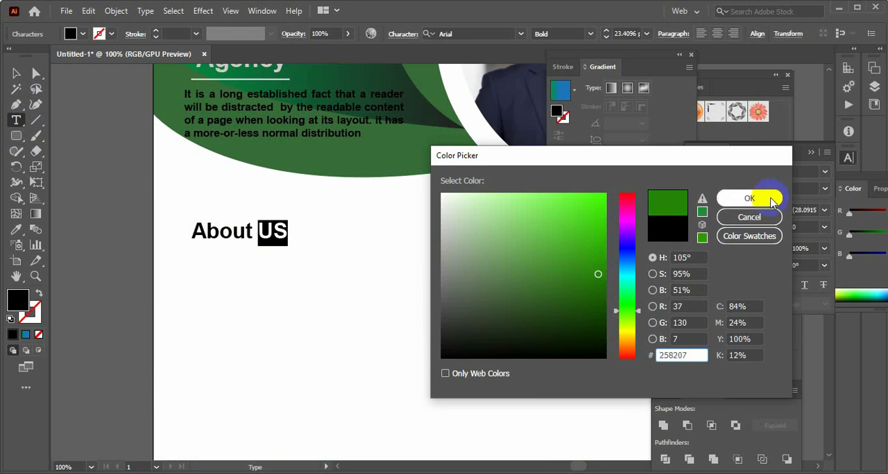
pyautogui.click(762, 199)
pyautogui.click(16, 72)
pyautogui.click(139, 226)
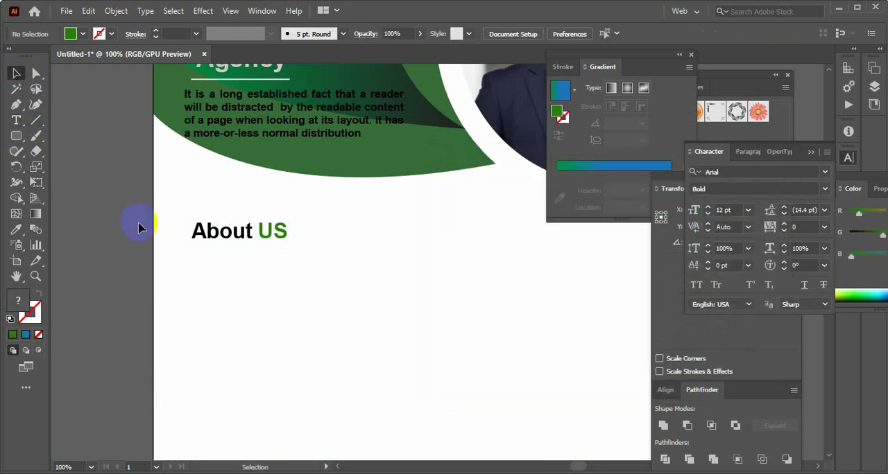
# Copy the About US paragraph from the Word document into a new area text box below the flyer's About US heading
pyautogui.scroll(-5, 218, 237)
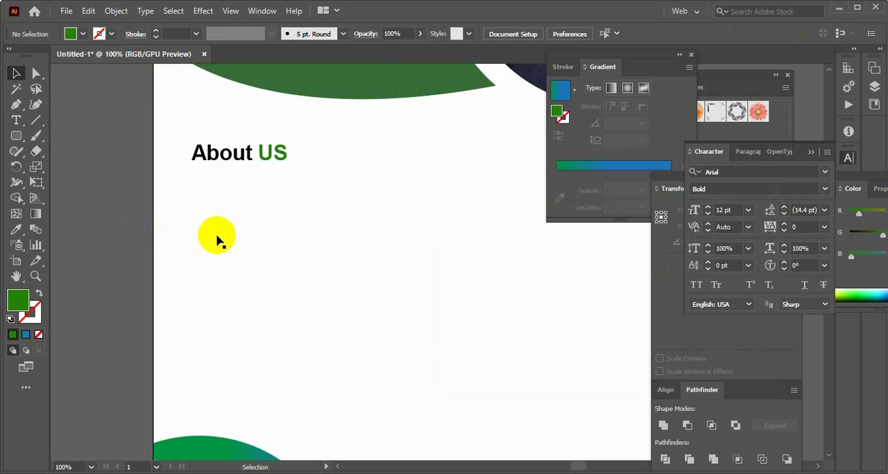
pyautogui.scroll(5, 311, 287)
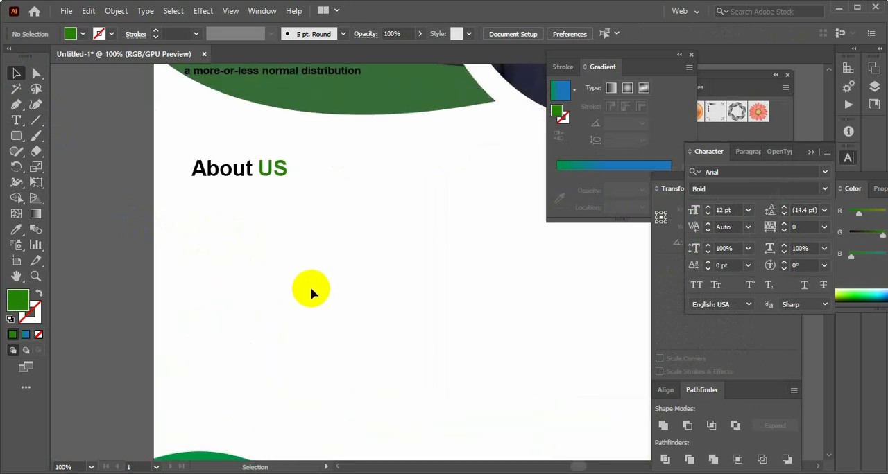
pyautogui.click(606, 473)
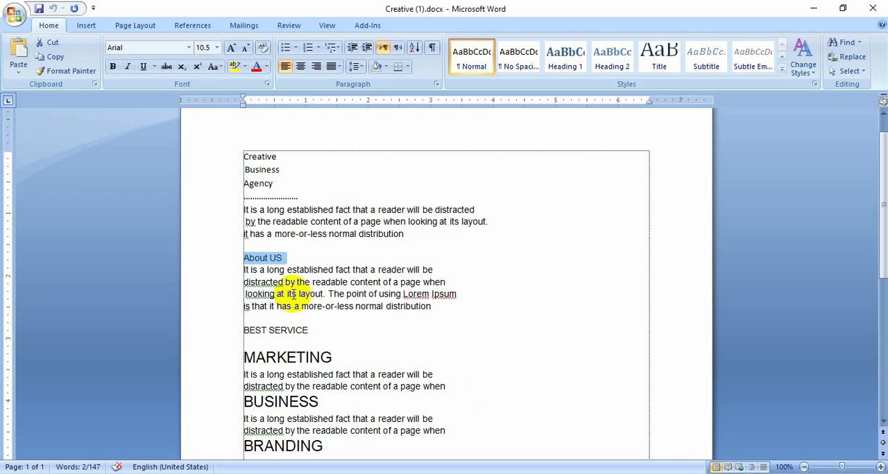
pyautogui.moveTo(242, 271); pyautogui.dragTo(430, 302)
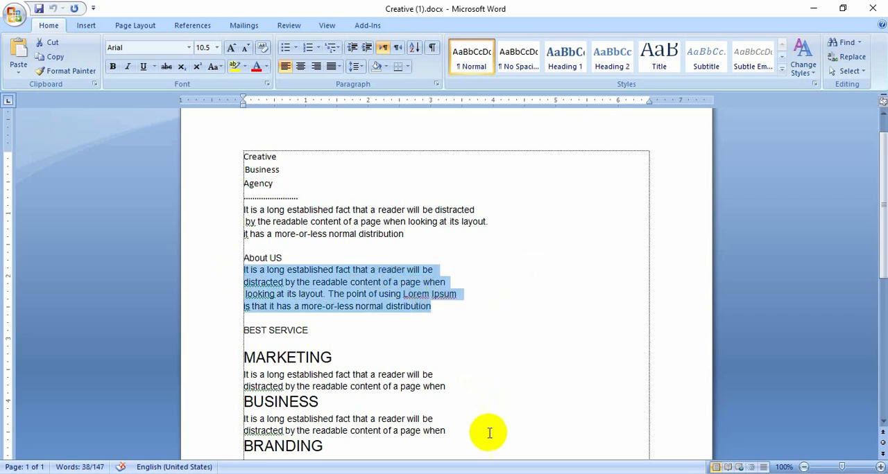
pyautogui.click(571, 472)
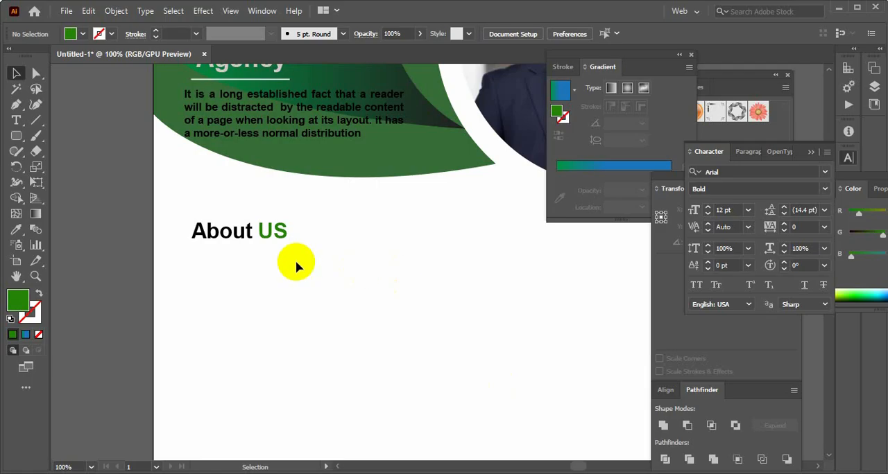
pyautogui.click(21, 122)
pyautogui.scroll(-1, 212, 198)
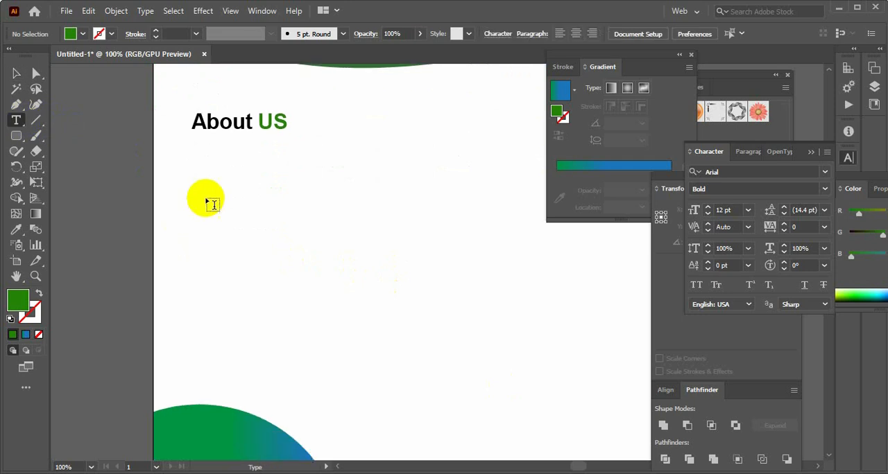
pyautogui.click(235, 183)
pyautogui.moveTo(236, 184); pyautogui.dragTo(362, 200)
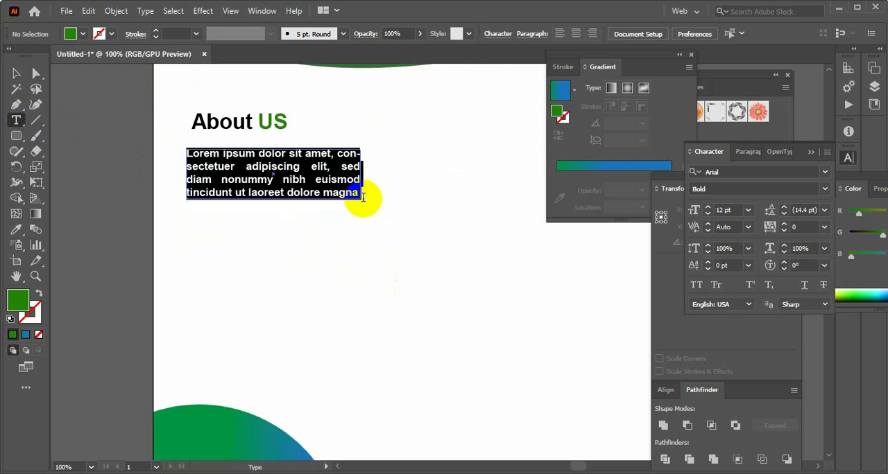
pyautogui.hotkey('ctrl', 'v')
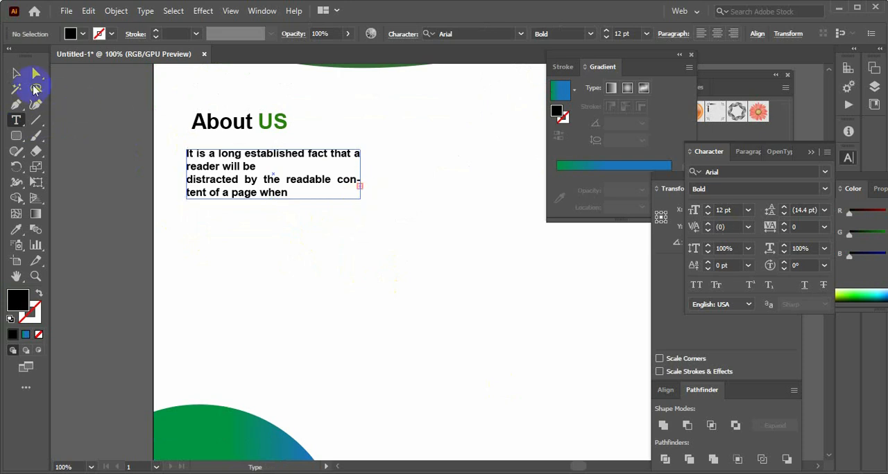
# Widen the About US paragraph's text frame slightly and extend it downward until all the pasted text fits
pyautogui.click(15, 73)
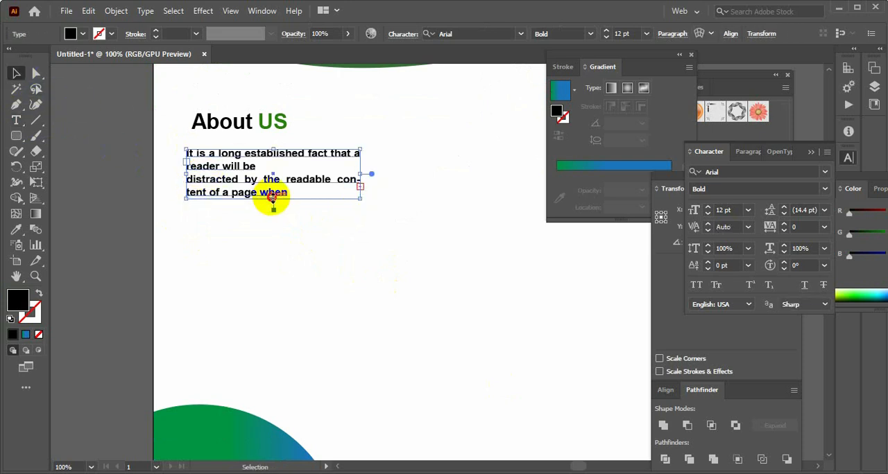
pyautogui.moveTo(273, 197); pyautogui.dragTo(281, 229)
pyautogui.moveTo(361, 188); pyautogui.dragTo(378, 188)
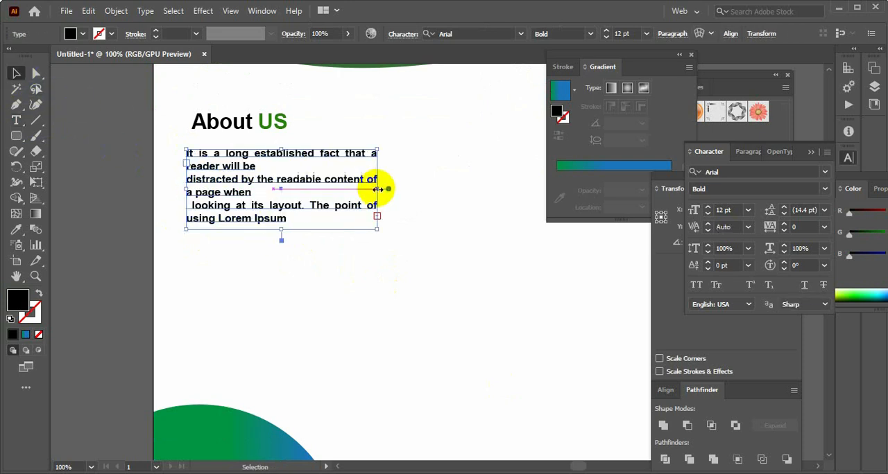
pyautogui.moveTo(285, 229); pyautogui.dragTo(283, 259)
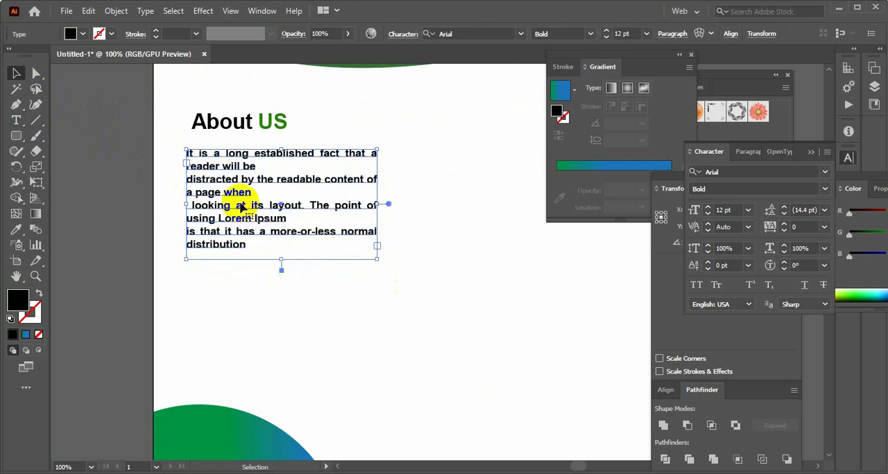
# Remove the line breaks after "will be", "page when" and "Lorem Ipsum" so the About US text flows as one paragraph
pyautogui.doubleClick(247, 169)
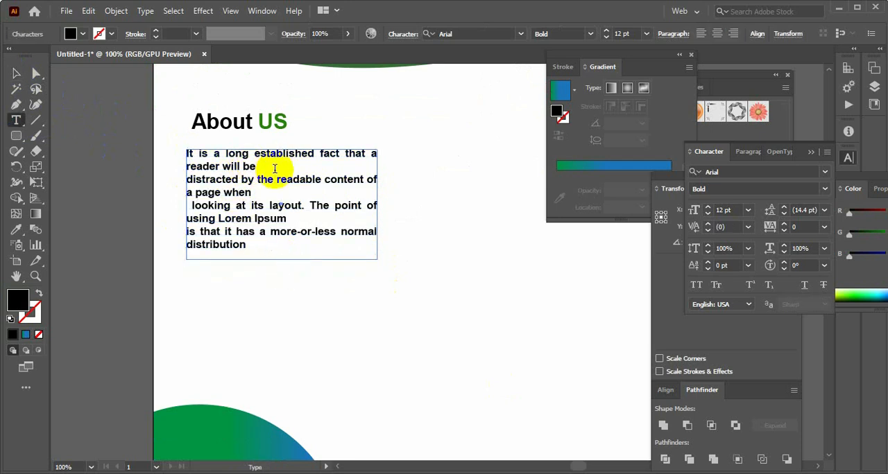
pyautogui.press('Delete')
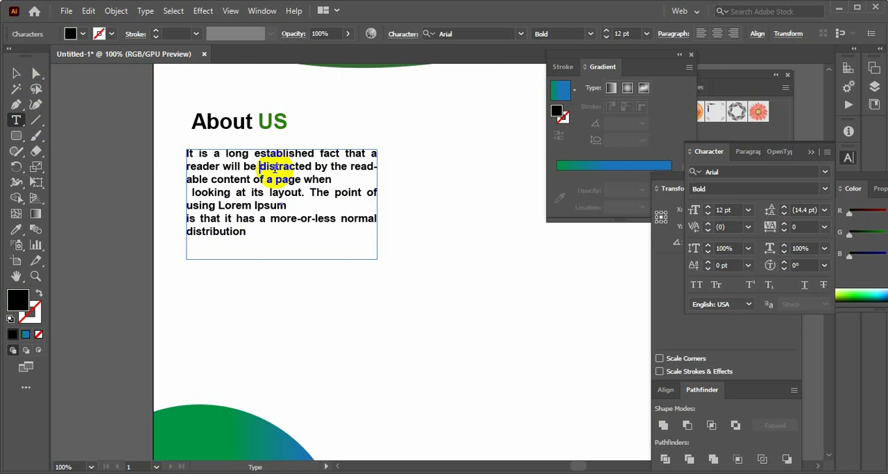
pyautogui.click(333, 181)
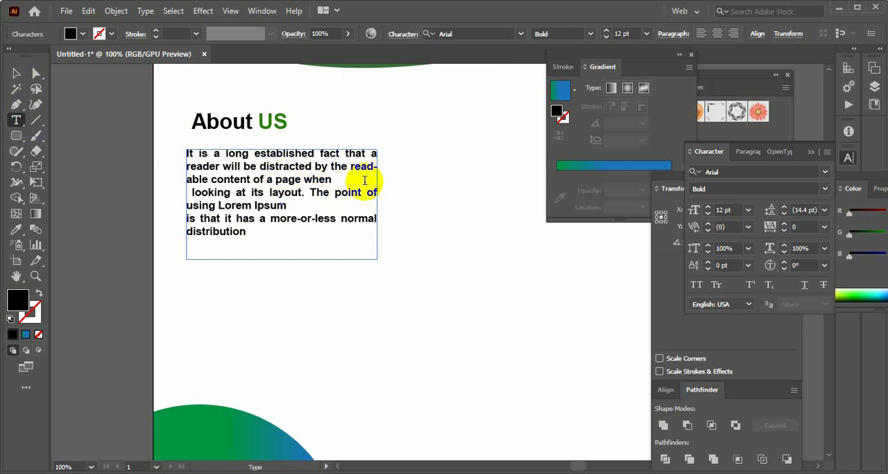
pyautogui.press('Delete')
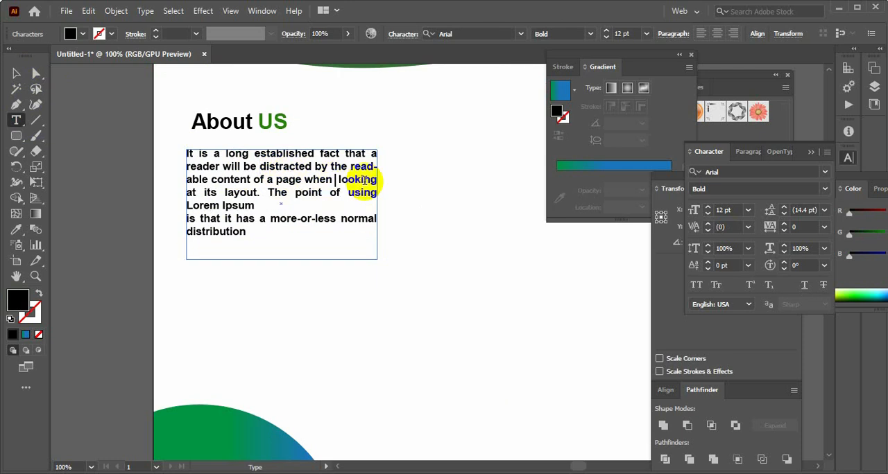
pyautogui.click(253, 207)
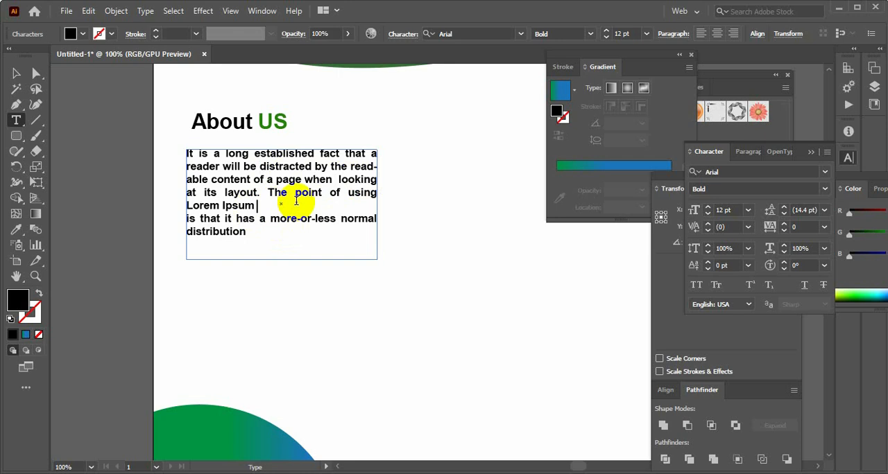
pyautogui.press('Delete')
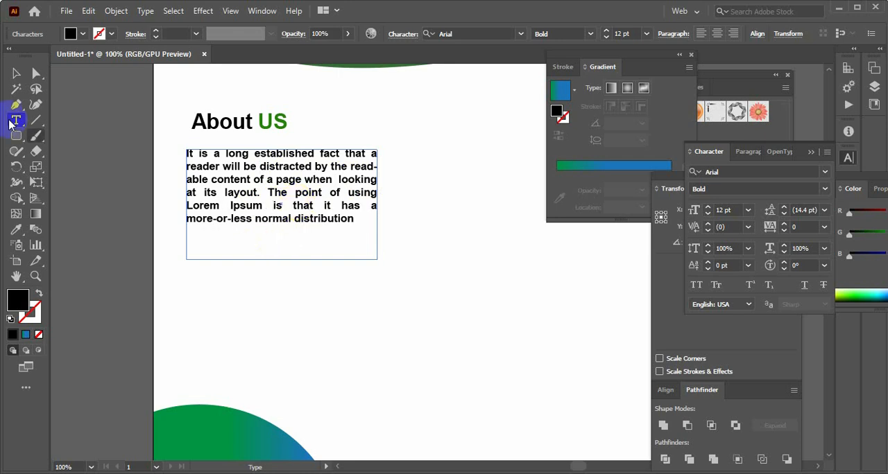
# Shorten the About US text frame to end just below the paragraph's last line
pyautogui.click(18, 78)
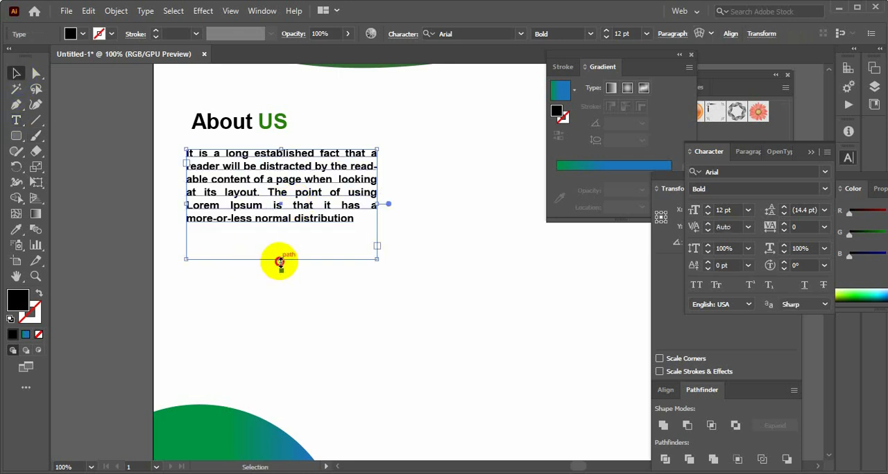
pyautogui.moveTo(281, 259); pyautogui.dragTo(278, 227)
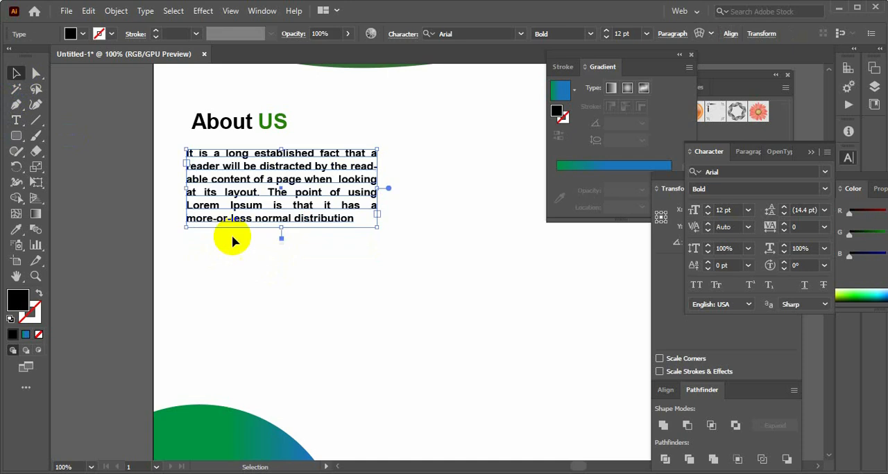
pyautogui.click(113, 228)
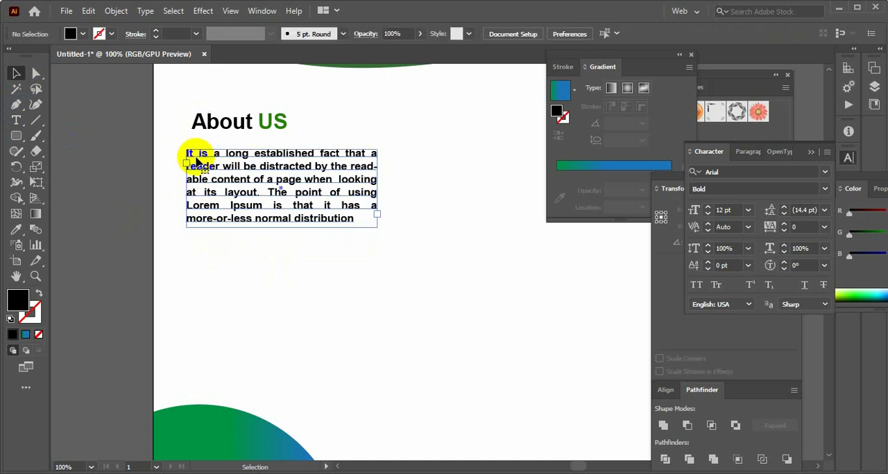
# Align the left edges of the About US heading and its paragraph
pyautogui.click(196, 161)
pyautogui.click(190, 121)
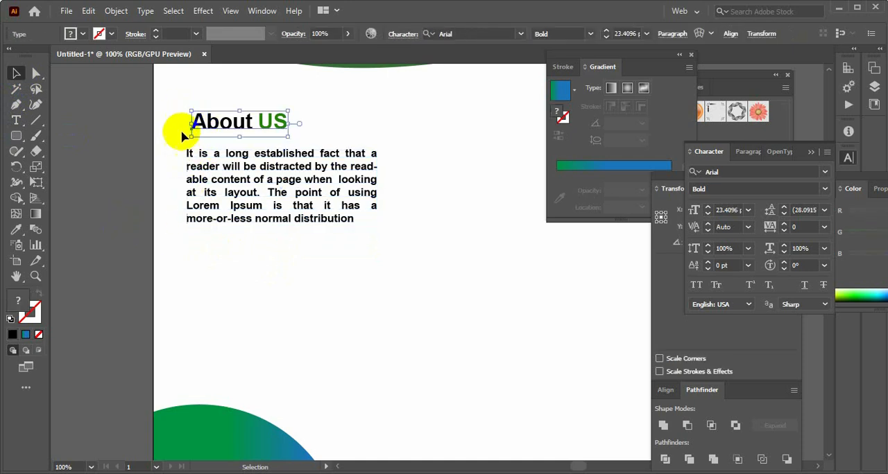
pyautogui.click(216, 194)
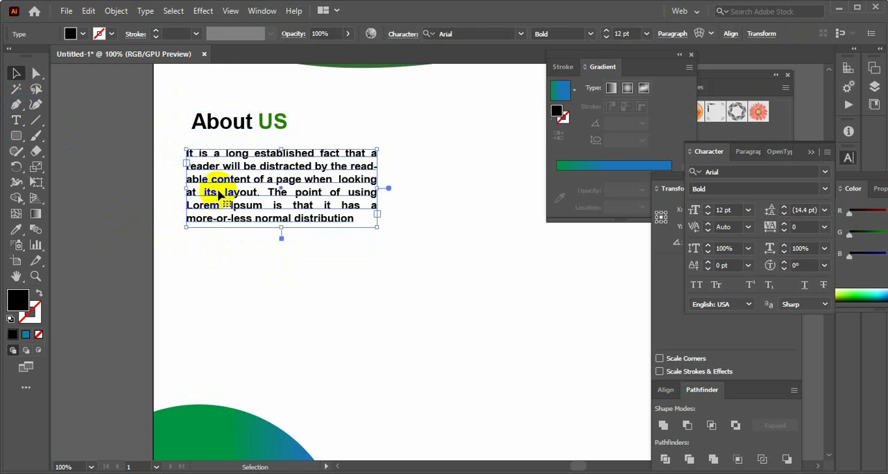
pyautogui.keyDown('shift'); pyautogui.click(219, 127); pyautogui.keyUp('shift')
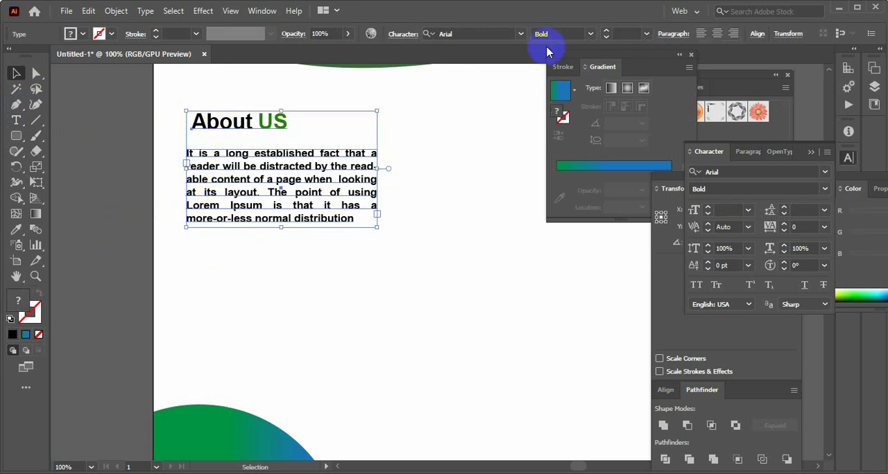
pyautogui.click(701, 38)
pyautogui.hotkey('ctrl', 'z')
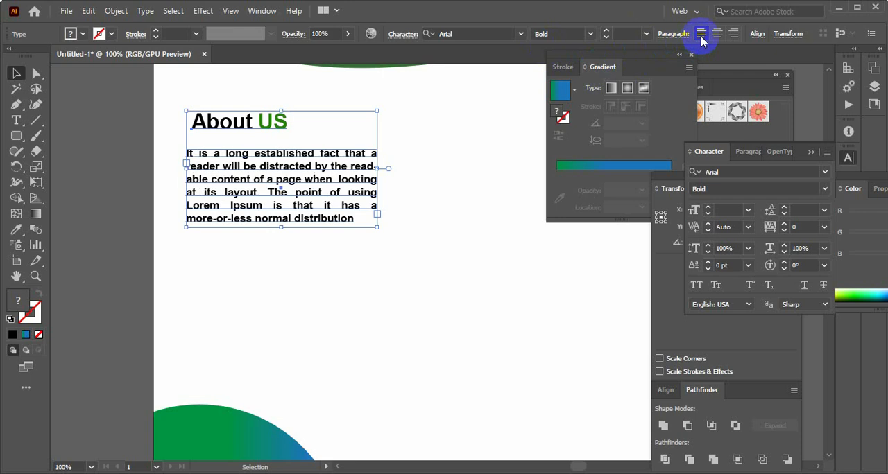
pyautogui.click(757, 36)
pyautogui.click(624, 72)
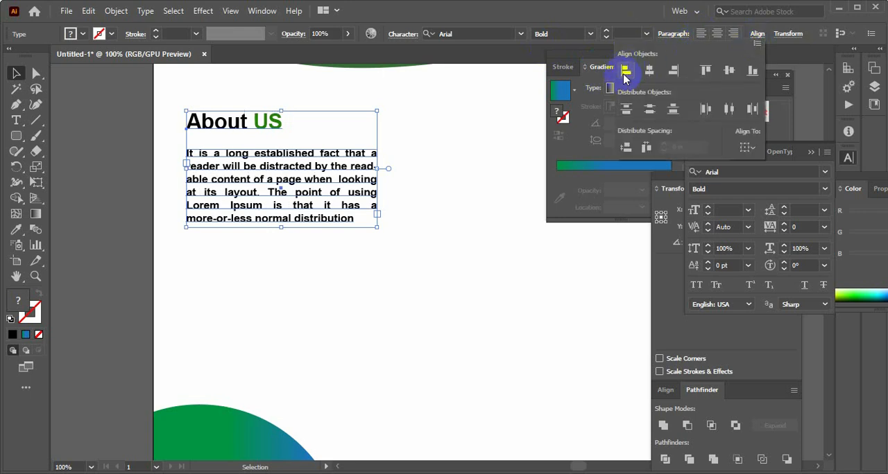
pyautogui.click(252, 125)
pyautogui.click(93, 183)
# Look over the flyer's About US section and the remaining service and contact text in the Word document
pyautogui.scroll(4, 241, 237)
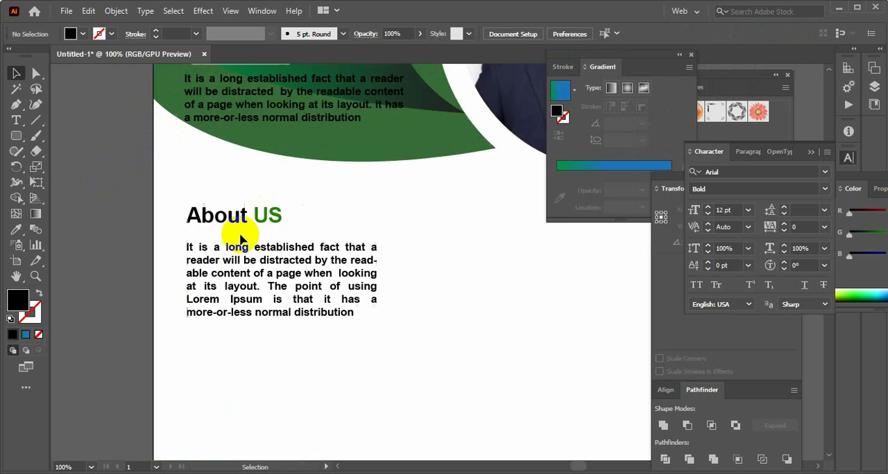
pyautogui.scroll(-7, 248, 251)
pyautogui.scroll(5, 250, 253)
pyautogui.moveTo(238, 317); pyautogui.dragTo(245, 172)
pyautogui.click(113, 318)
pyautogui.scroll(-3, 247, 354)
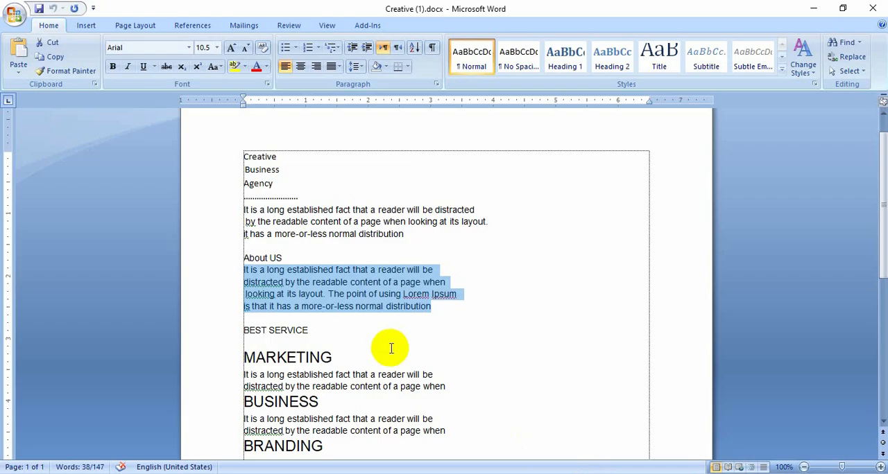
pyautogui.scroll(-4, 392, 345)
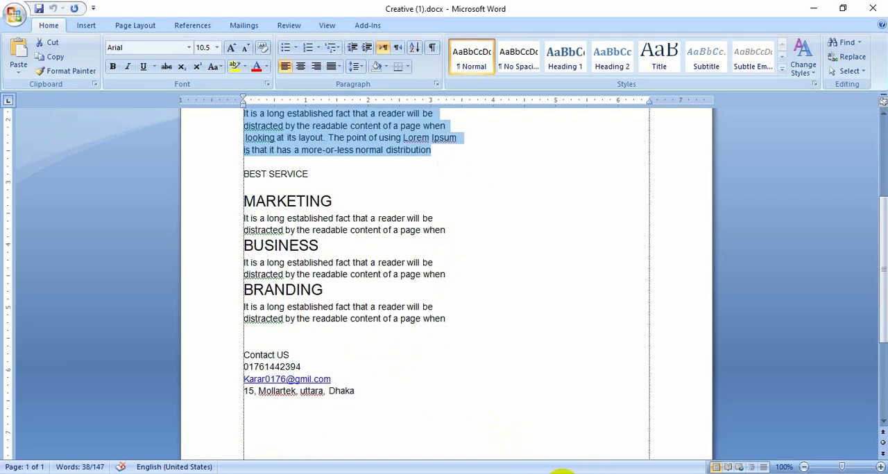
pyautogui.moveTo(572, 473)
pyautogui.click(561, 436)
pyautogui.scroll(3, 199, 156)
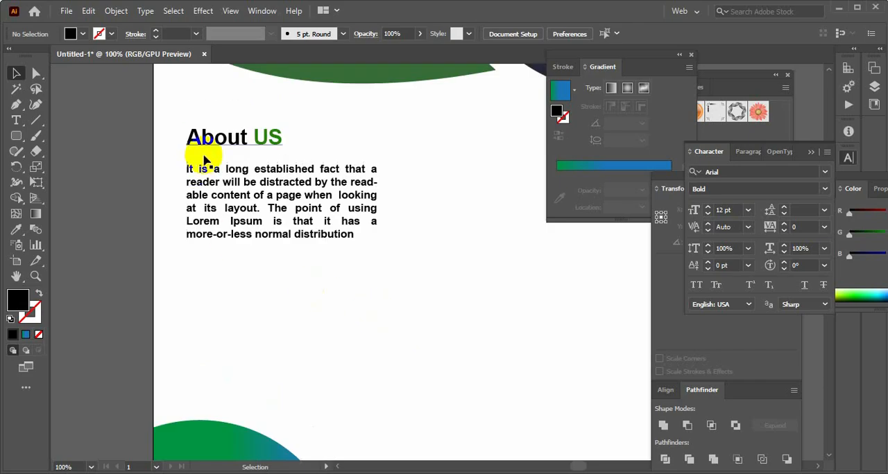
# Move the About US heading and paragraph together a little further down in the flyer's white area
pyautogui.moveTo(257, 254); pyautogui.dragTo(255, 299)
pyautogui.click(115, 305)
pyautogui.hotkey('ctrl', '-')
pyautogui.hotkey('ctrl', '-')
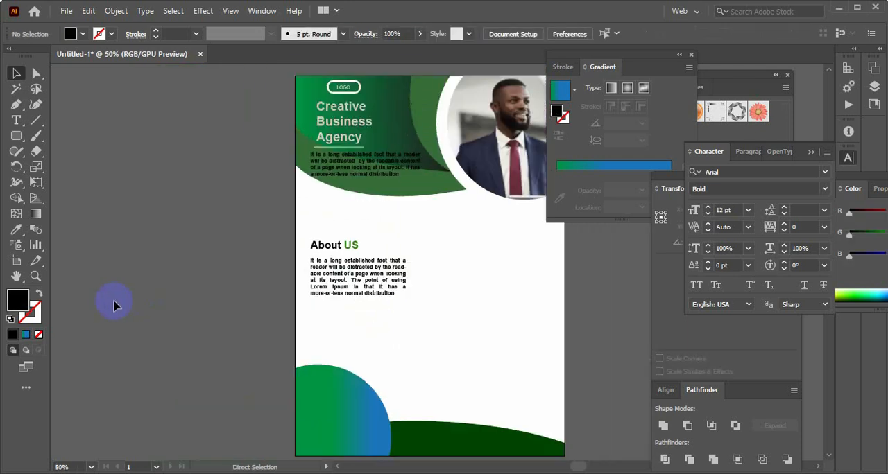
# Switch to the Word document and copy the BEST SERVICE line
pyautogui.click(16, 276)
pyautogui.moveTo(492, 296); pyautogui.dragTo(379, 282)
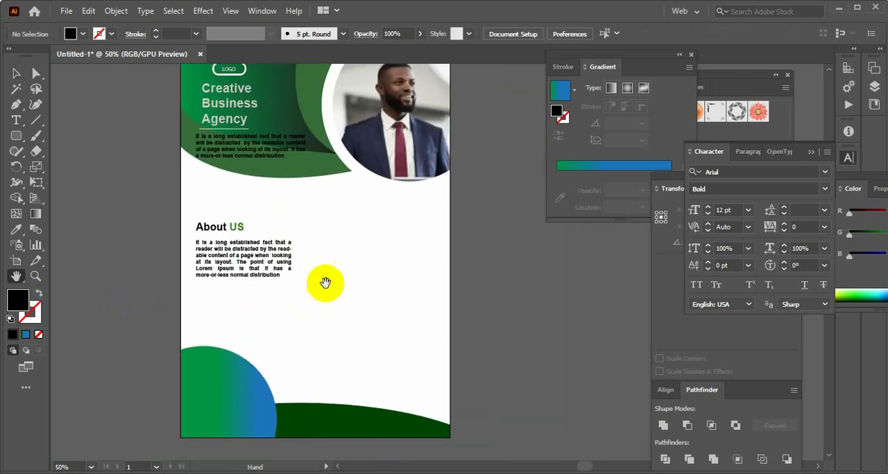
pyautogui.moveTo(346, 257); pyautogui.dragTo(347, 270)
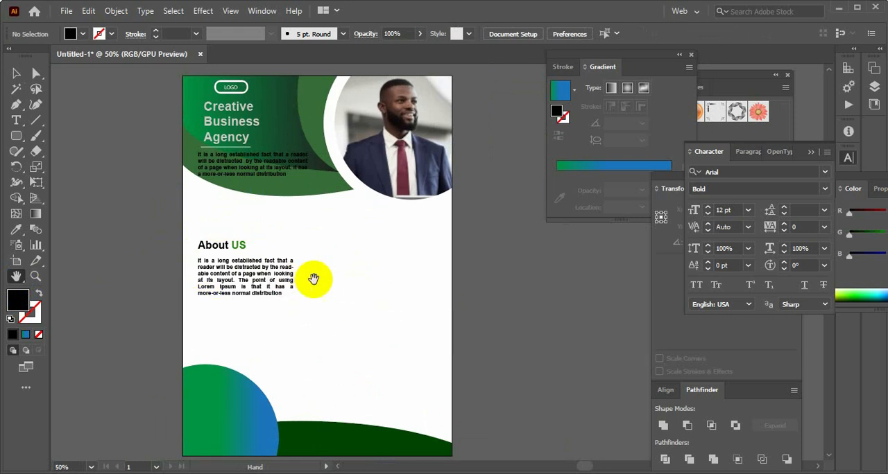
pyautogui.moveTo(341, 320); pyautogui.dragTo(352, 297)
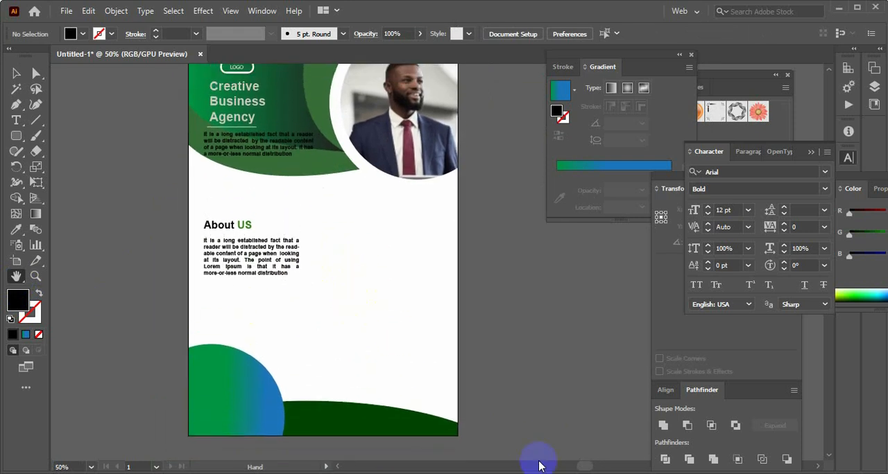
pyautogui.click(602, 473)
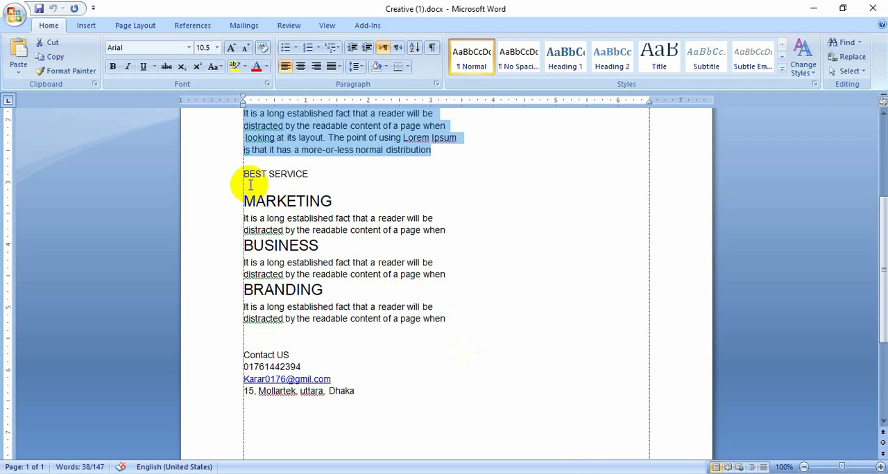
pyautogui.moveTo(241, 175)
pyautogui.mouseDown()
pyautogui.moveTo(329, 181)
pyautogui.moveTo(233, 175)
pyautogui.mouseUp()
pyautogui.click(326, 180)
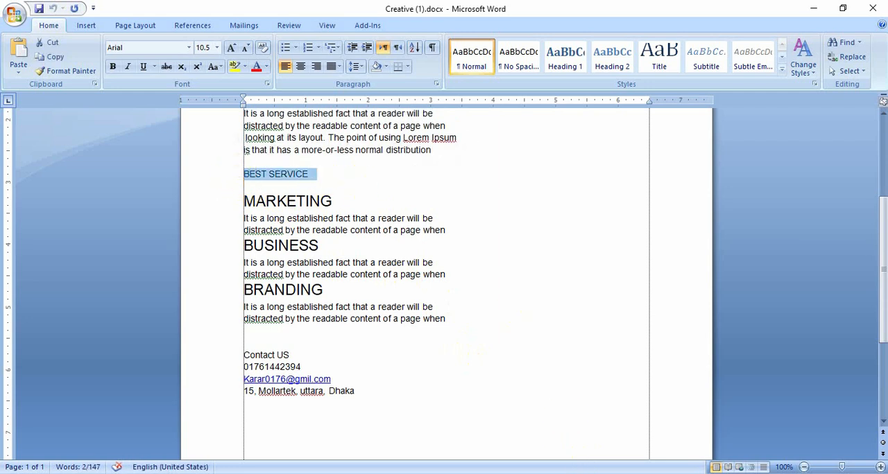
# Return to Illustrator and paste BEST SERVICE as a text line in the white area beside the About US heading
pyautogui.click(574, 472)
pyautogui.click(17, 122)
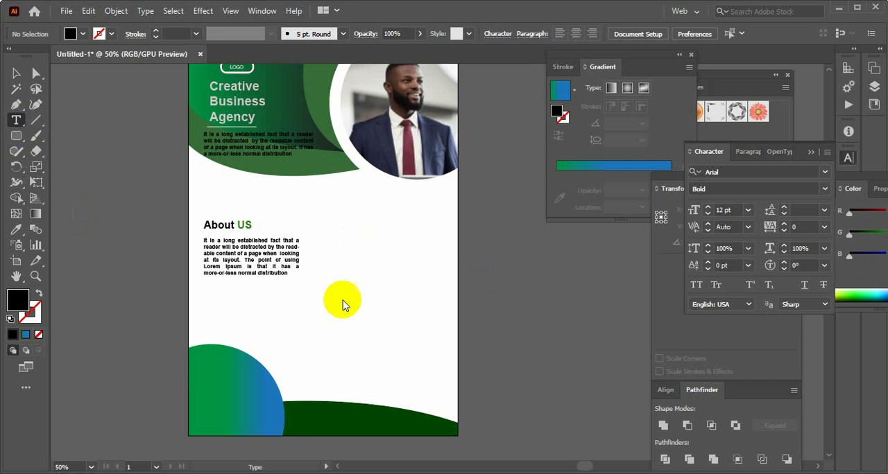
pyautogui.click(352, 232)
pyautogui.write('BEST SERVICE')
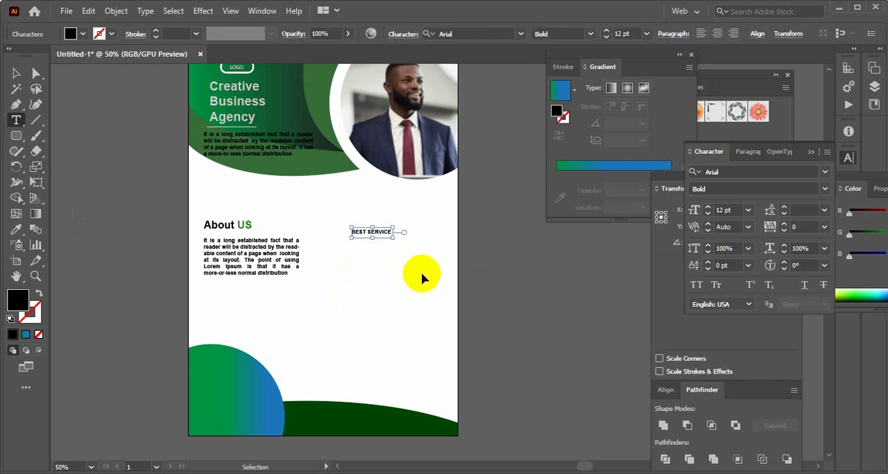
# Scale the BEST SERVICE text up to a heading of about 32 pt
pyautogui.click(17, 73)
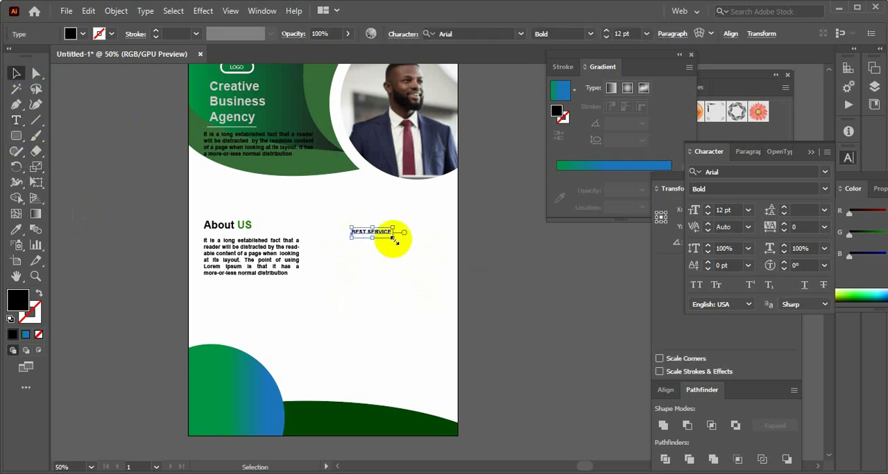
pyautogui.moveTo(394, 238); pyautogui.dragTo(440, 258)
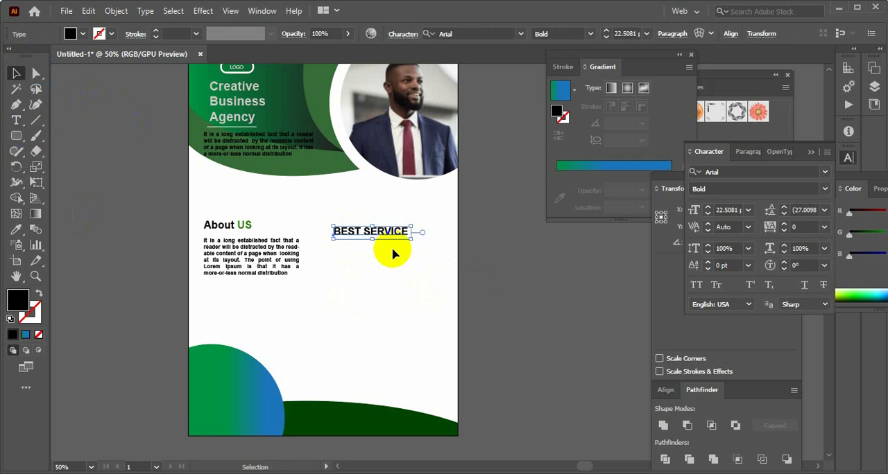
pyautogui.click(484, 274)
pyautogui.click(375, 236)
pyautogui.click(18, 231)
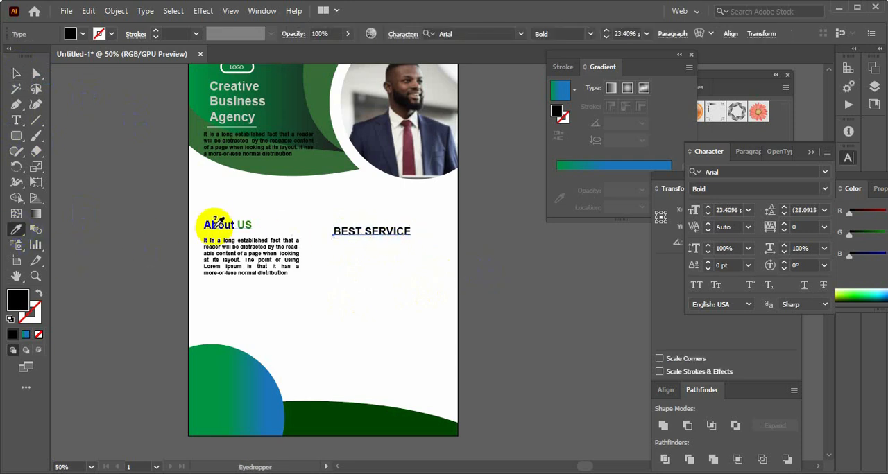
pyautogui.click(16, 73)
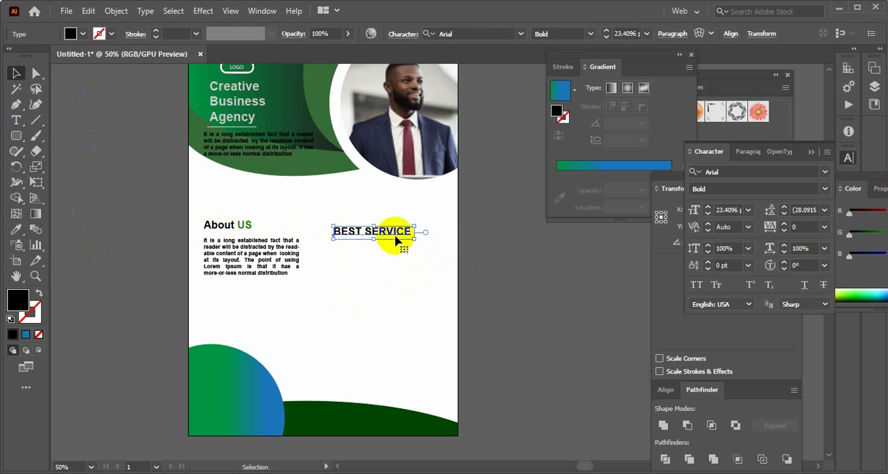
pyautogui.moveTo(416, 242); pyautogui.dragTo(427, 253)
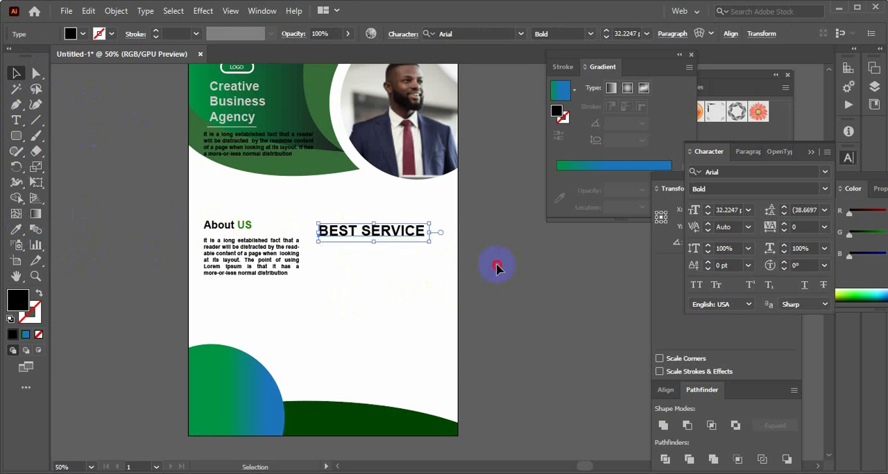
# Match the About US heading's text formatting to the BEST SERVICE heading with the Eyedropper
pyautogui.click(215, 224)
pyautogui.moveTo(252, 231); pyautogui.dragTo(233, 227)
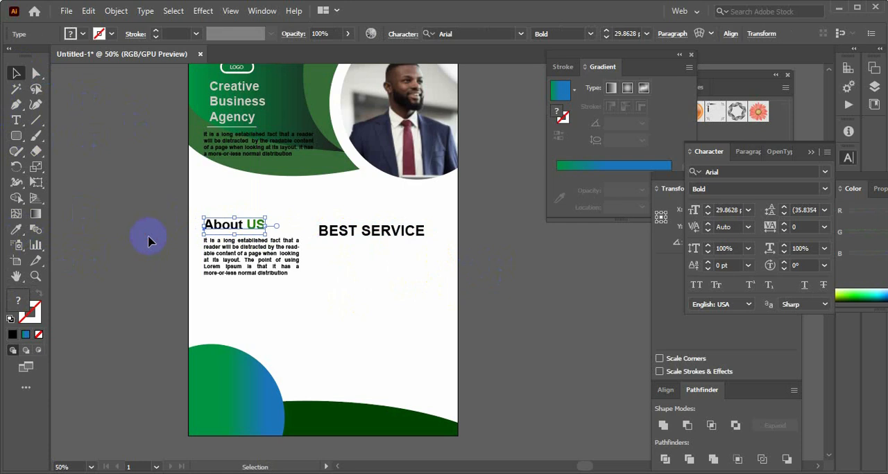
pyautogui.click(148, 238)
pyautogui.click(242, 222)
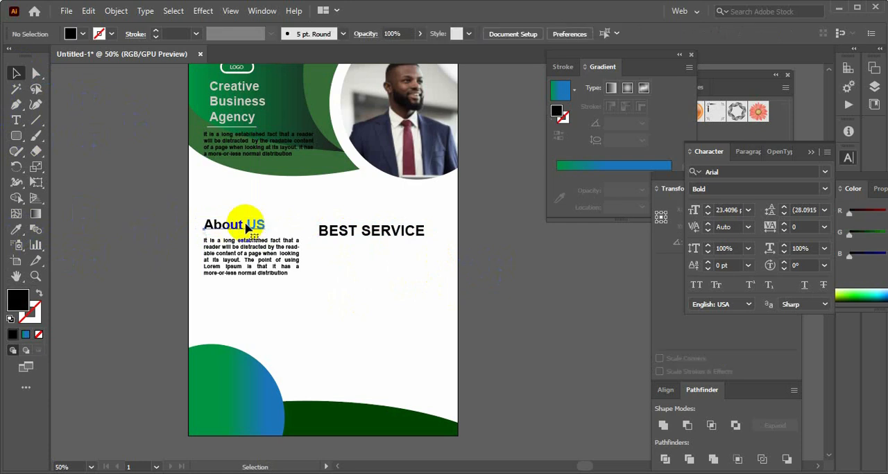
pyautogui.click(16, 233)
pyautogui.click(326, 229)
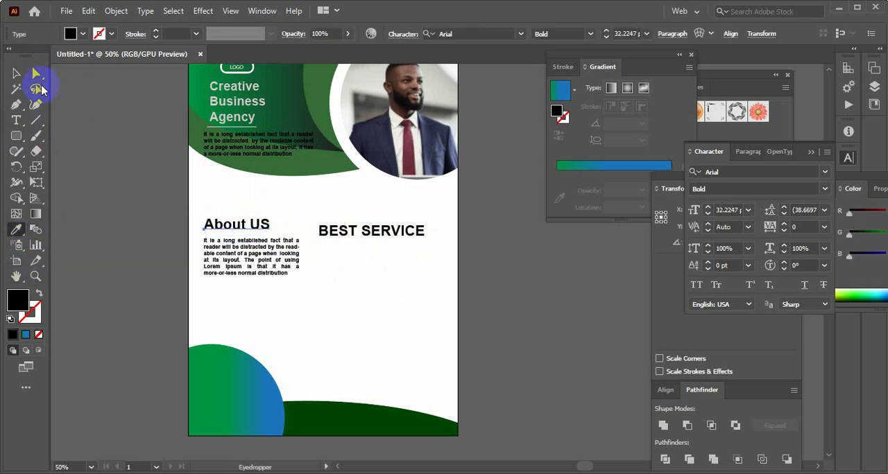
pyautogui.click(18, 76)
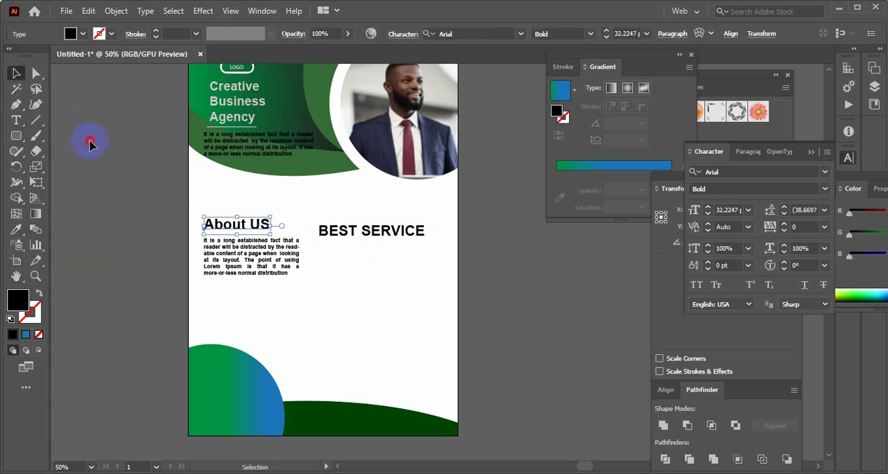
# Move the BEST SERVICE heading slightly right and up, closer to level with the About US heading
pyautogui.click(337, 231)
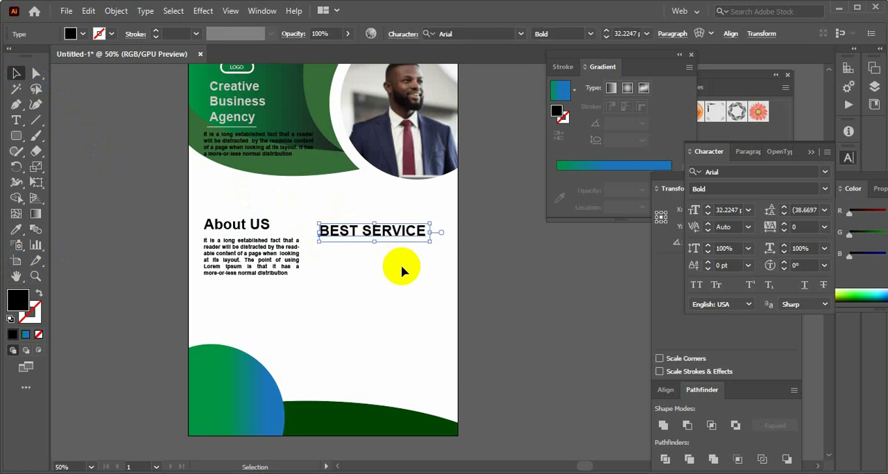
pyautogui.moveTo(376, 234); pyautogui.dragTo(389, 232)
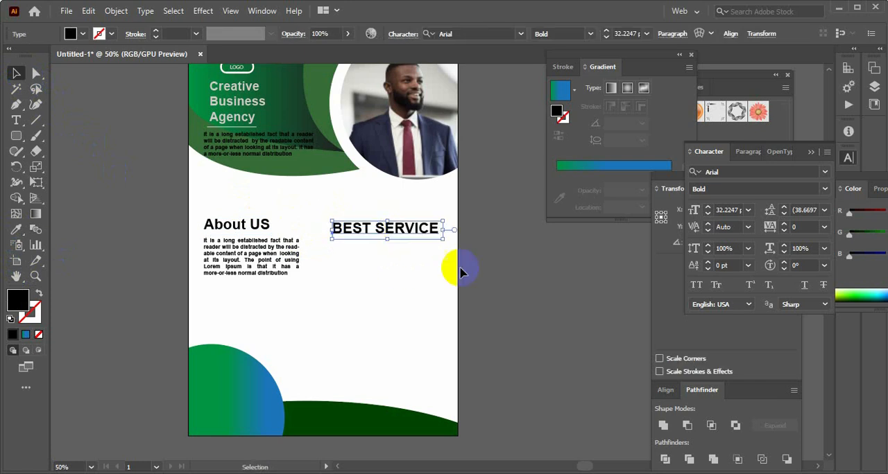
pyautogui.click(367, 250)
pyautogui.click(361, 227)
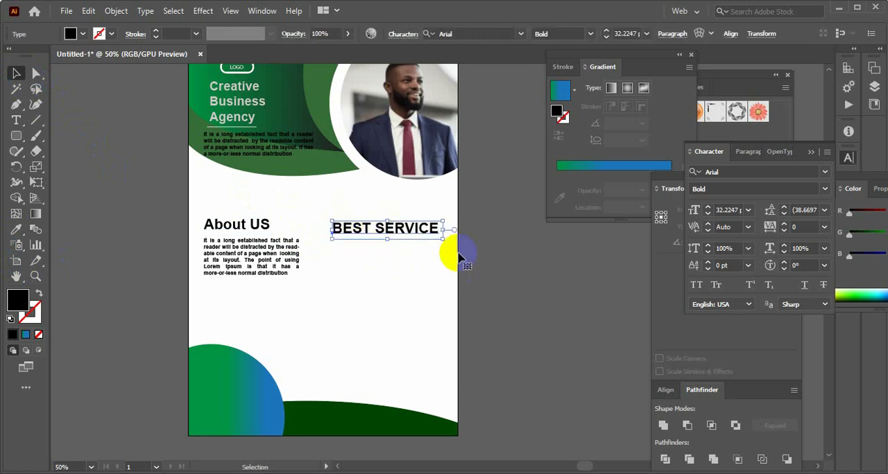
# Recolour the word US in the About US heading with the dark green sampled from the flyer's bottom curve
pyautogui.doubleClick(264, 229)
pyautogui.moveTo(250, 225); pyautogui.dragTo(273, 230)
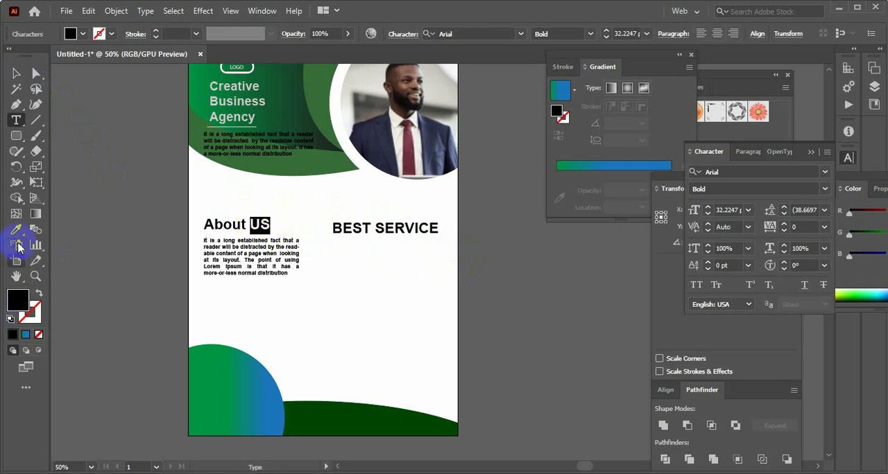
pyautogui.click(369, 414)
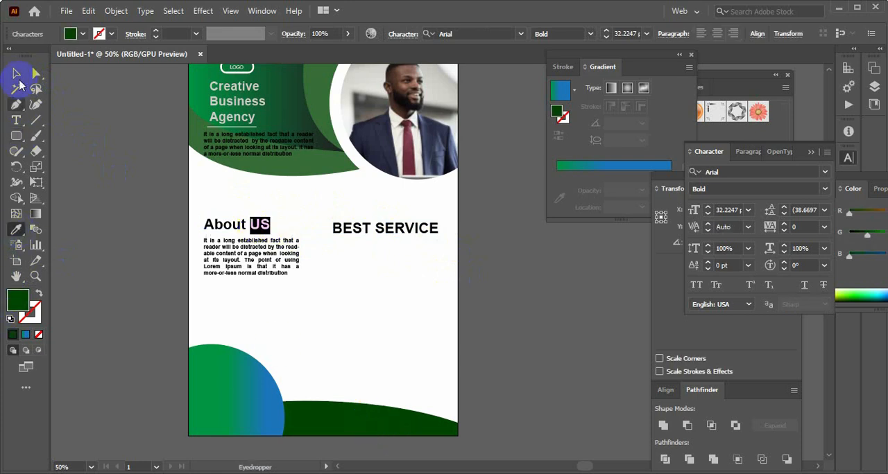
pyautogui.click(16, 72)
pyautogui.click(475, 303)
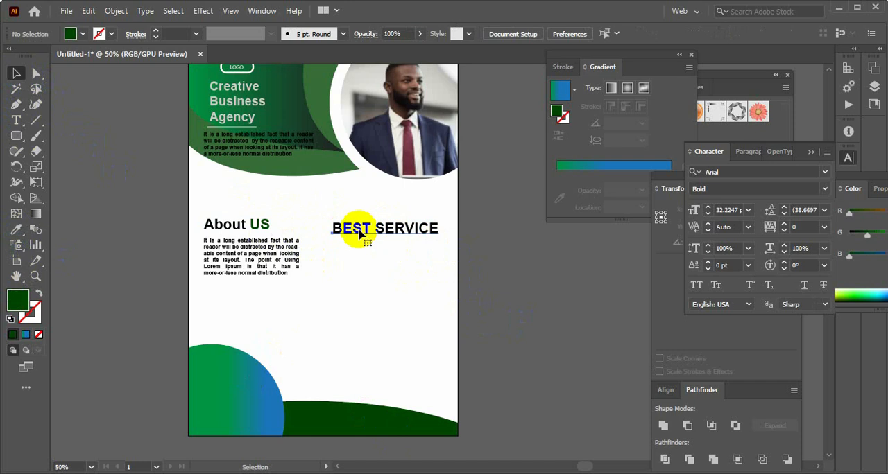
# Try to colour the word BEST with the green gradient sampled from the flyer's header shape
pyautogui.doubleClick(359, 233)
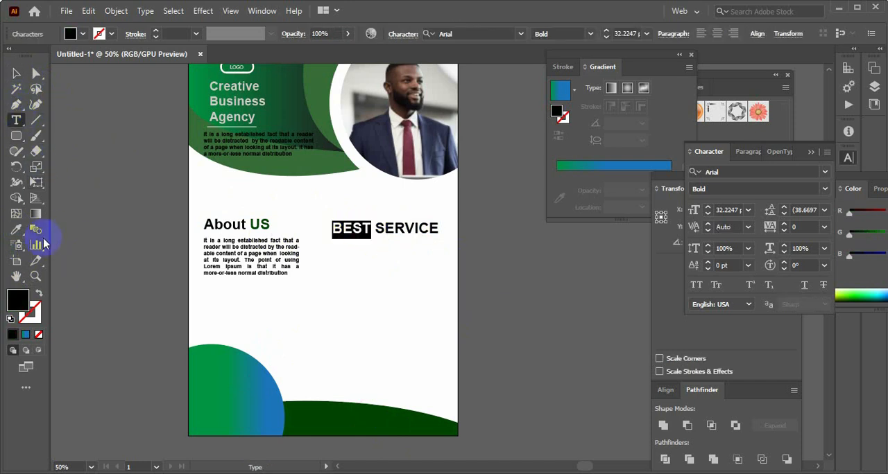
pyautogui.click(18, 231)
pyautogui.click(307, 121)
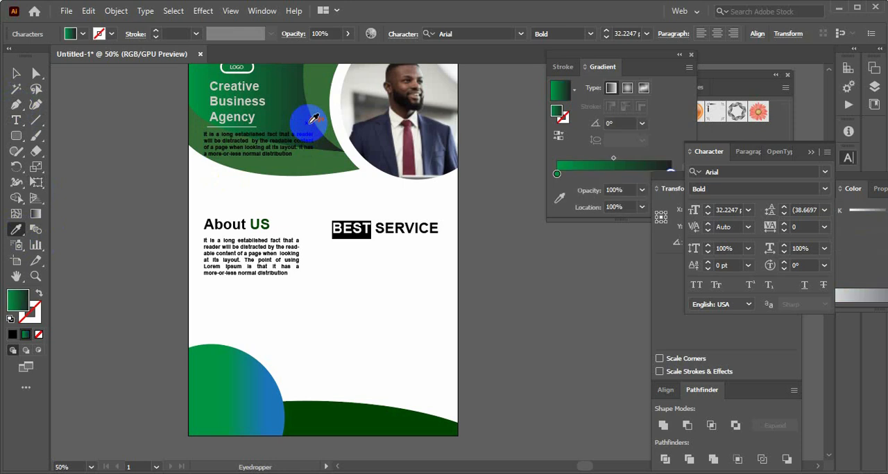
pyautogui.click(17, 75)
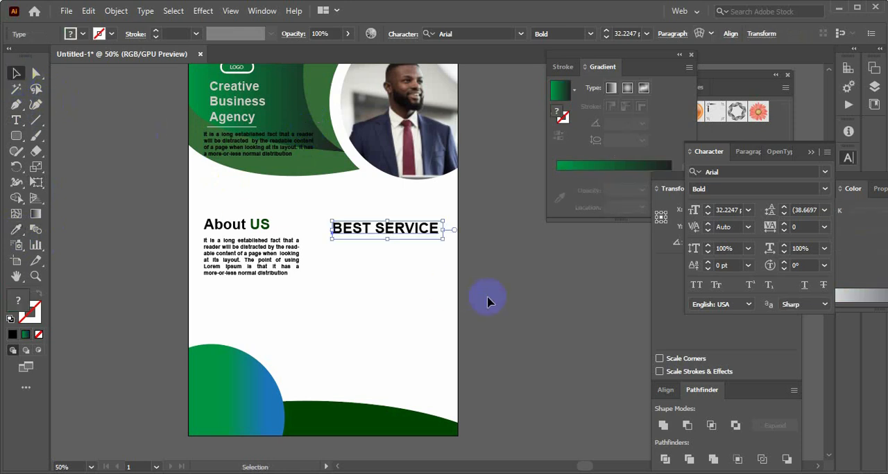
# Recolour the word BEST in the BEST SERVICE heading with the solid green sampled from the curved header shape, and check it up close
pyautogui.doubleClick(356, 230)
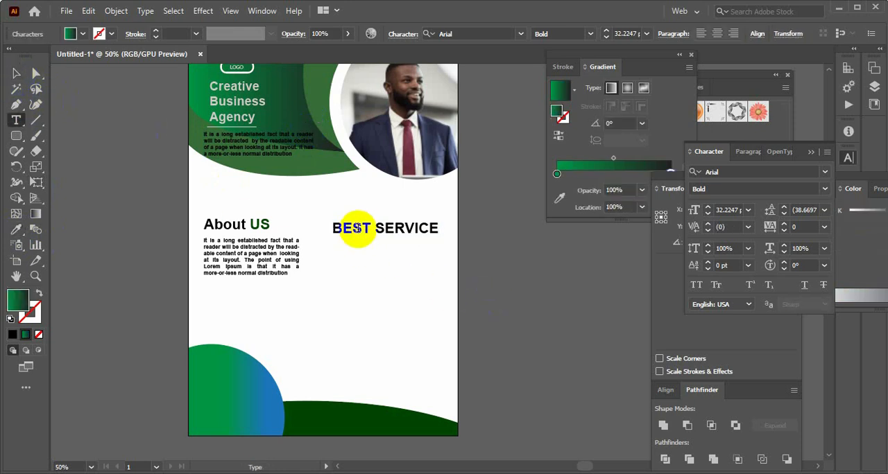
pyautogui.moveTo(369, 225); pyautogui.dragTo(327, 225)
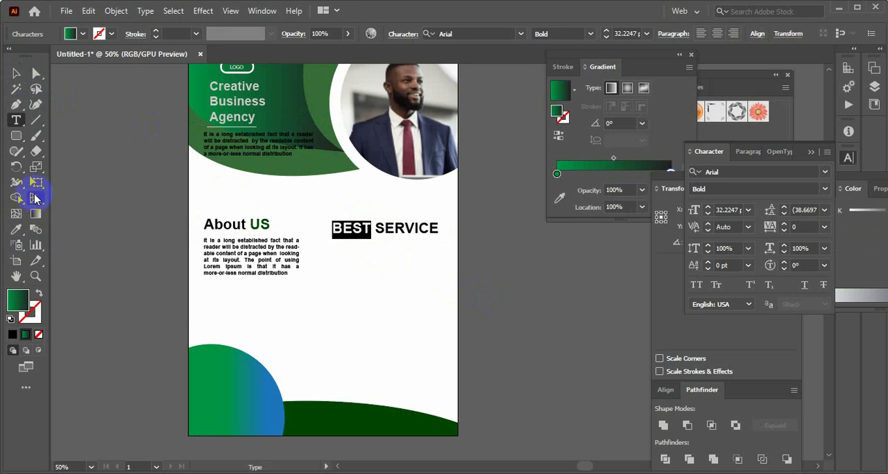
pyautogui.click(15, 233)
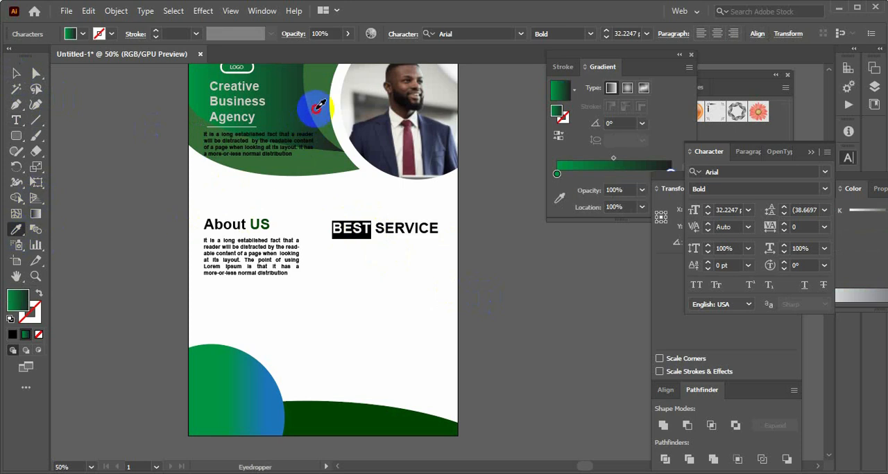
pyautogui.click(307, 115)
pyautogui.click(16, 74)
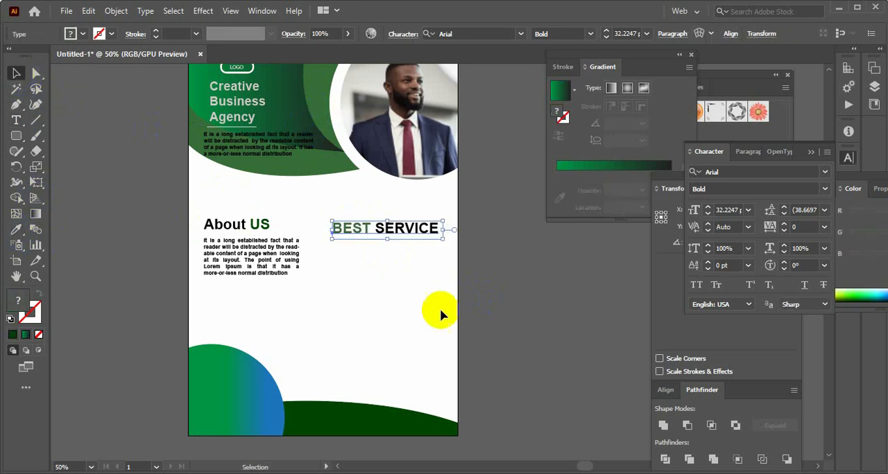
pyautogui.click(514, 309)
pyautogui.hotkey('ctrl', '1')
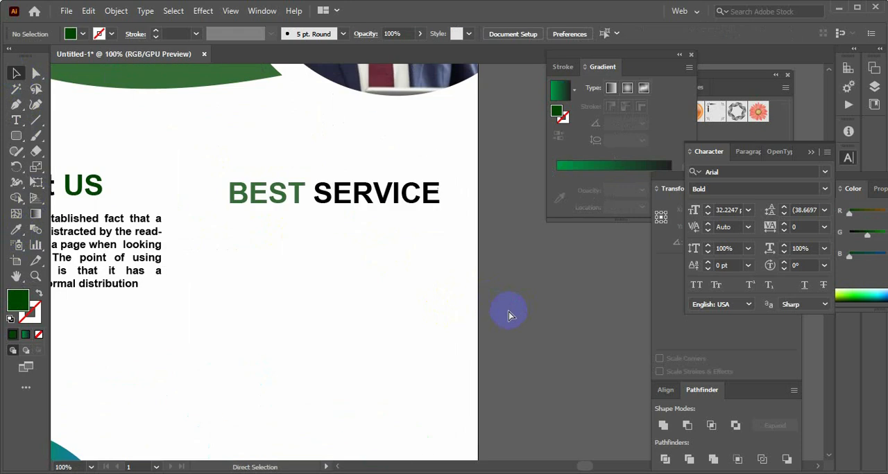
pyautogui.hotkey('ctrl', '-')
pyautogui.hotkey('ctrl', '-')
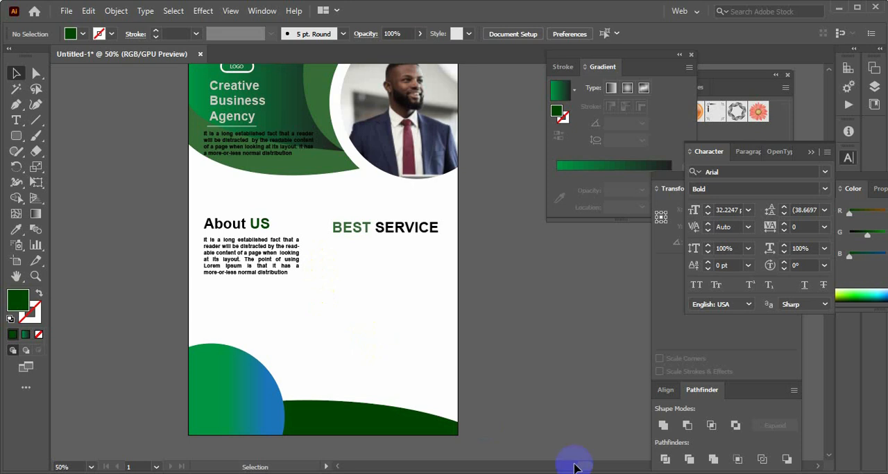
# Copy the word MARKETING from the Word document and paste it as a text line below the BEST SERVICE heading in Illustrator
pyautogui.click(607, 473)
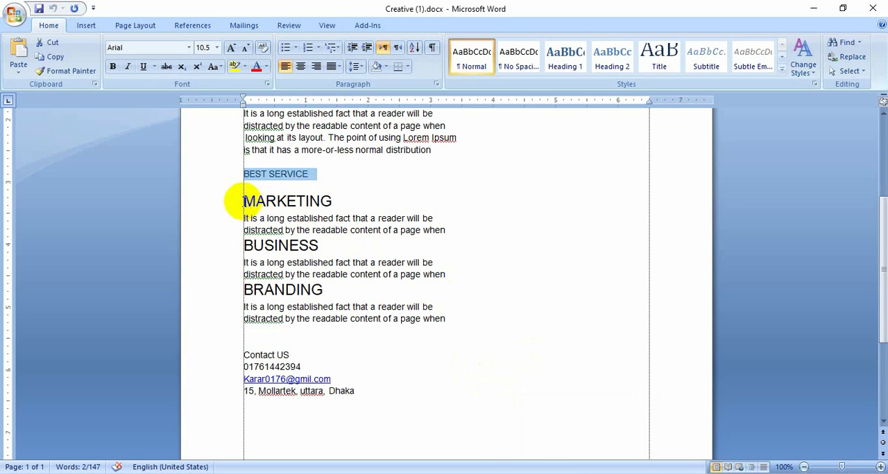
pyautogui.moveTo(243, 201); pyautogui.dragTo(336, 208)
pyautogui.hotkey('ctrl', 'c')
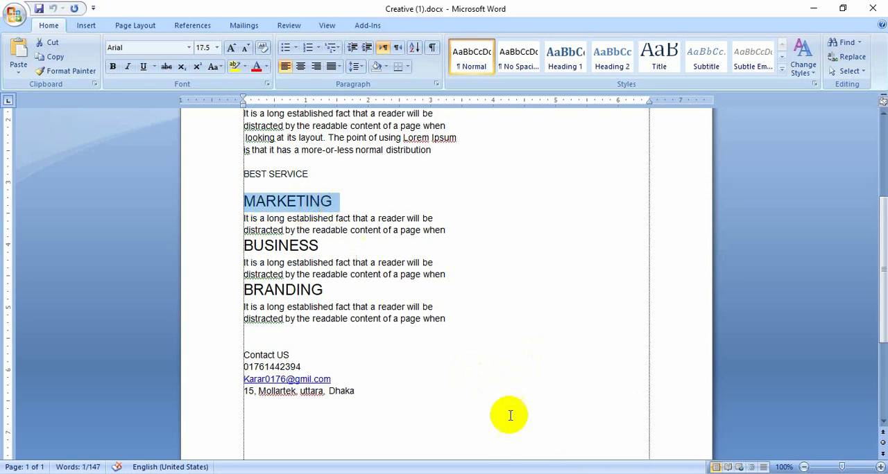
pyautogui.click(575, 473)
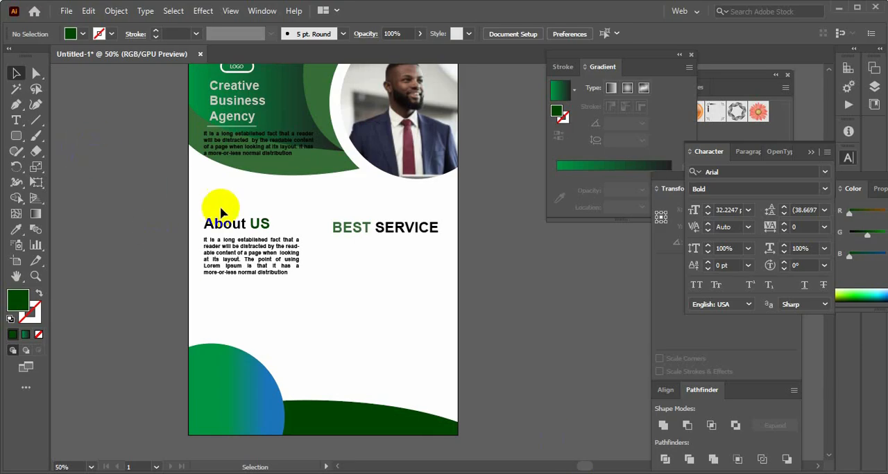
pyautogui.click(17, 121)
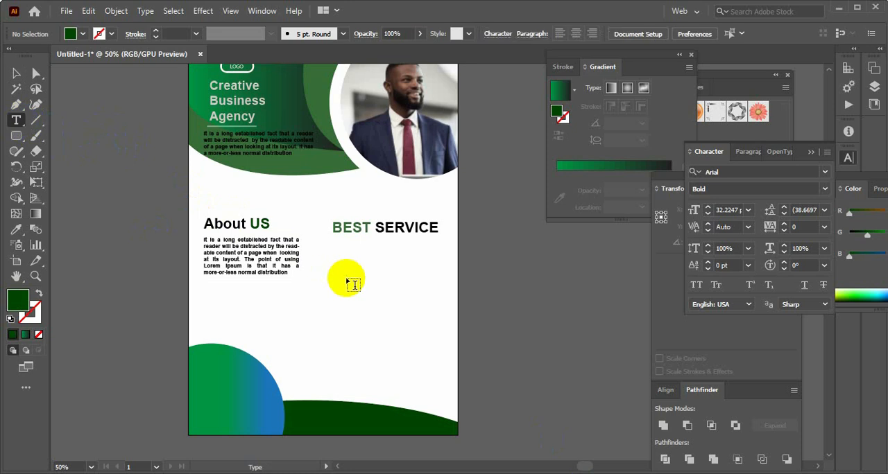
pyautogui.click(340, 264)
pyautogui.hotkey('ctrl', 'v')
pyautogui.keyDown('ctrl'); pyautogui.click(396, 297); pyautogui.keyUp('ctrl')
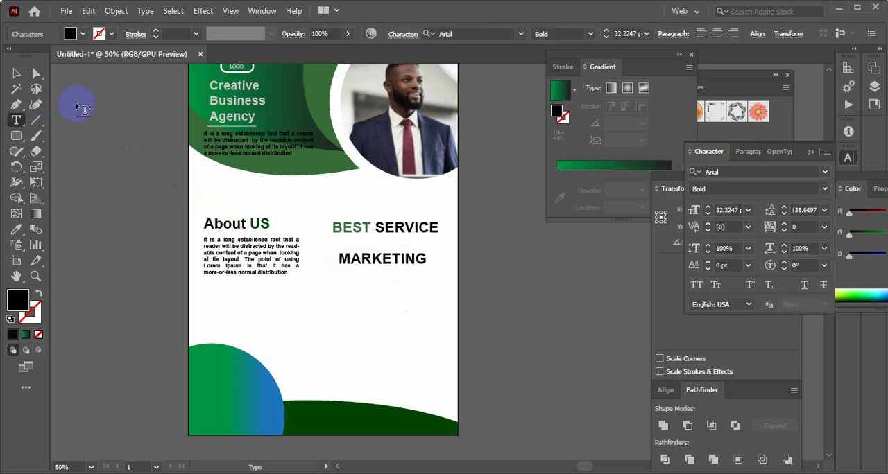
# Reduce the MARKETING subheading's font size to 24 pt
pyautogui.click(12, 74)
pyautogui.click(332, 256)
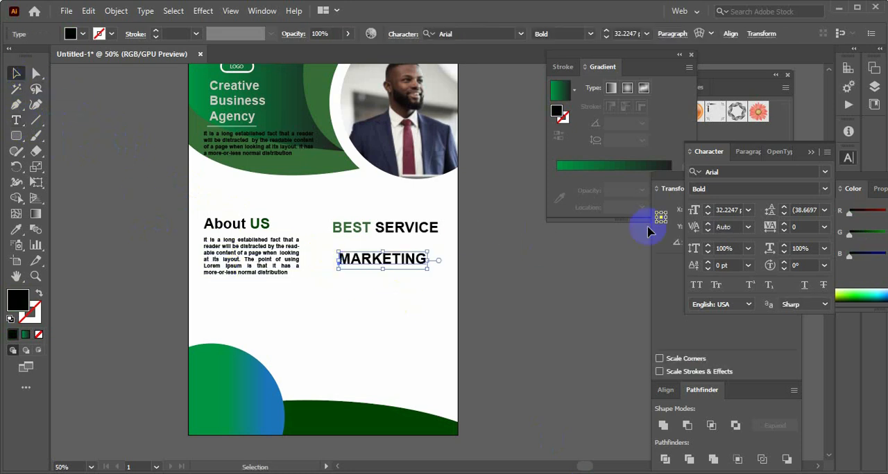
pyautogui.click(707, 214)
pyautogui.click(708, 215)
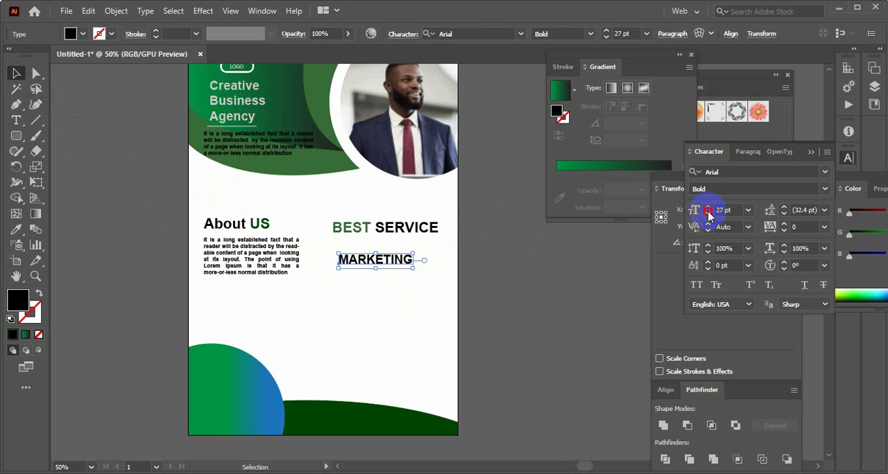
pyautogui.click(707, 214)
pyautogui.click(707, 215)
pyautogui.click(375, 271)
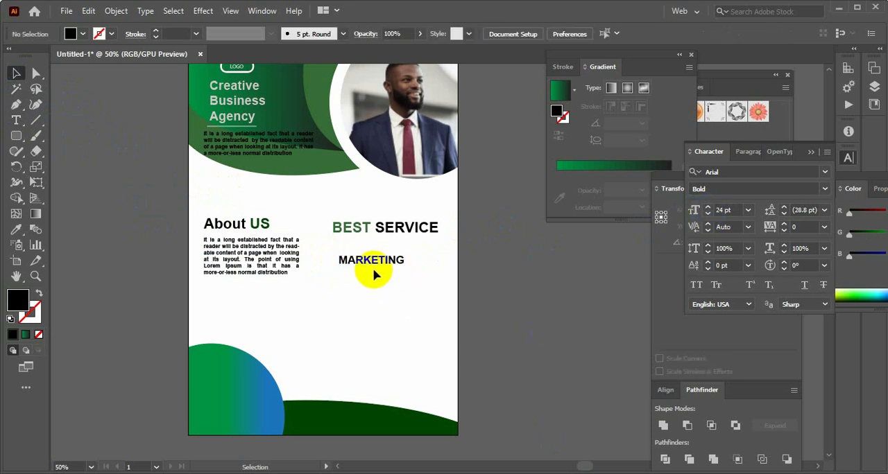
pyautogui.moveTo(370, 259)
pyautogui.mouseDown()
pyautogui.moveTo(386, 266)
pyautogui.moveTo(370, 264)
pyautogui.mouseUp()
pyautogui.click(381, 268)
pyautogui.click(511, 288)
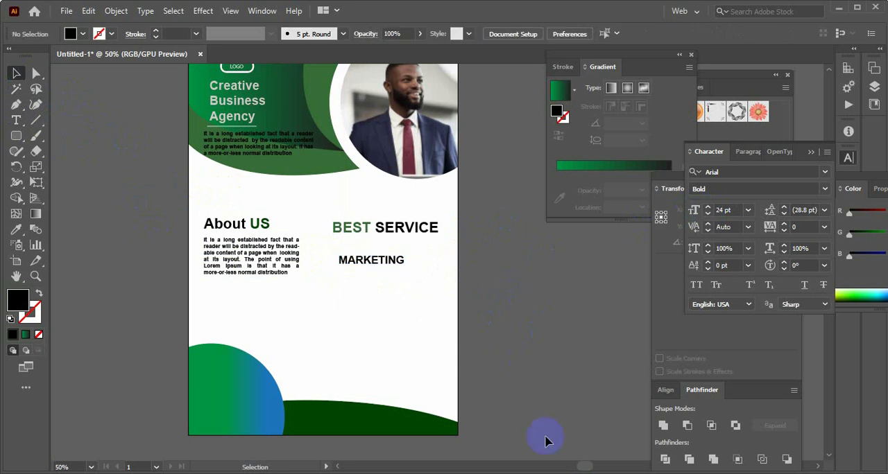
# Copy the two-line MARKETING description from Word and paste it into a new text frame under the MARKETING subheading in Illustrator
pyautogui.click(589, 473)
pyautogui.click(385, 285)
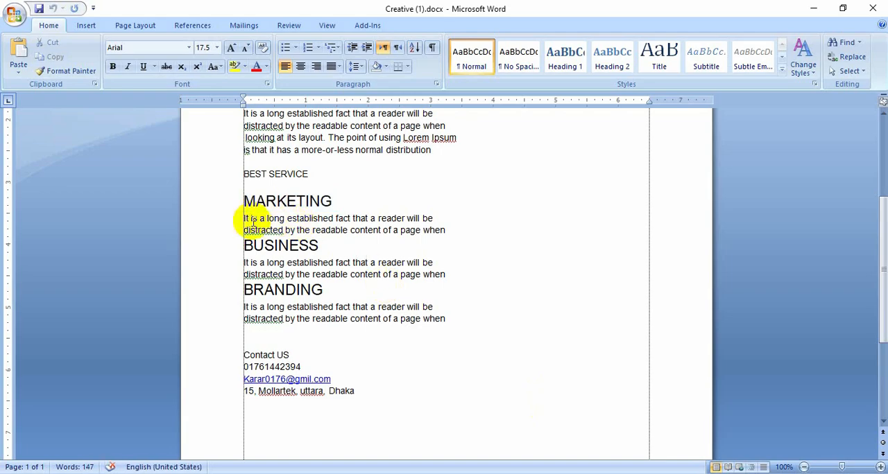
pyautogui.moveTo(249, 219); pyautogui.dragTo(440, 234)
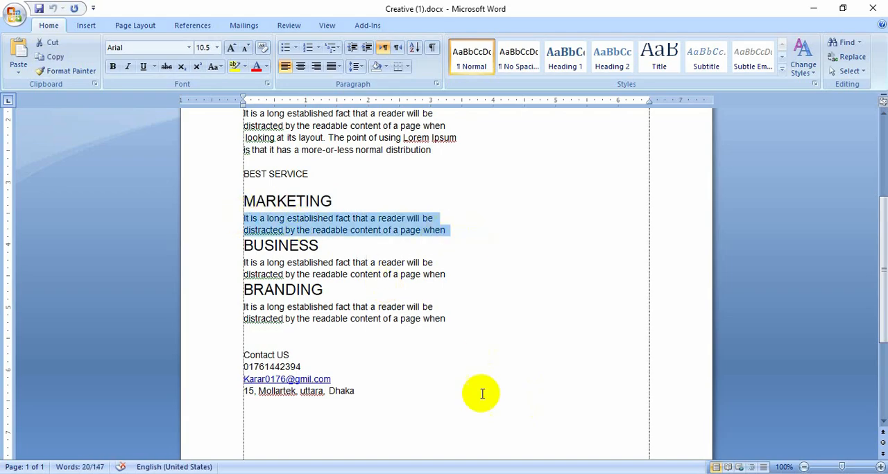
pyautogui.click(571, 472)
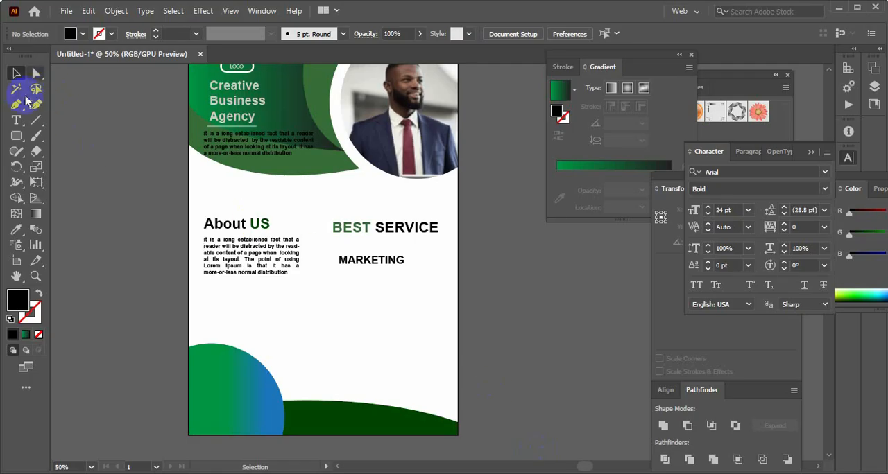
pyautogui.click(17, 121)
pyautogui.click(340, 278)
pyautogui.moveTo(341, 275); pyautogui.dragTo(446, 292)
pyautogui.hotkey('ctrl', 'v')
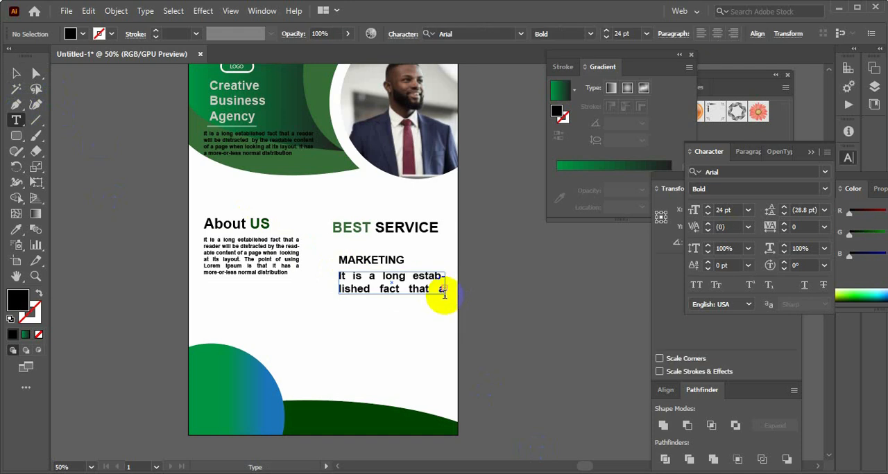
# Set the MARKETING description's font size to 18 pt and extend its text frame downward to fit all the lines
pyautogui.click(17, 72)
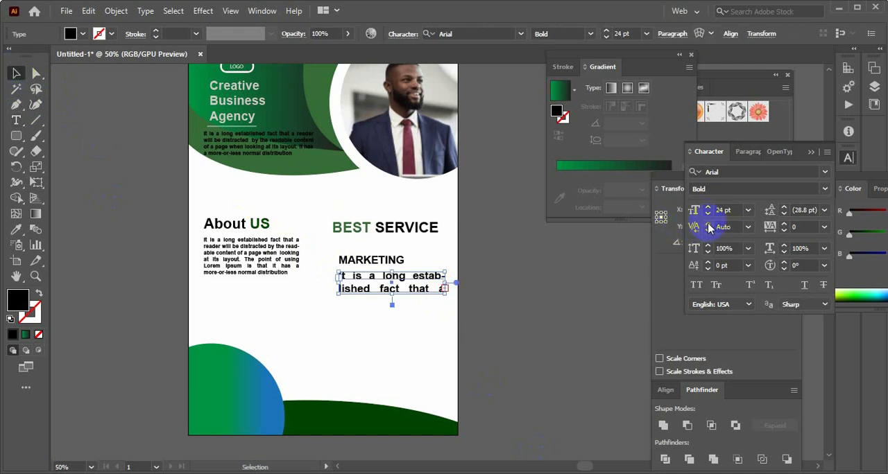
pyautogui.click(708, 215)
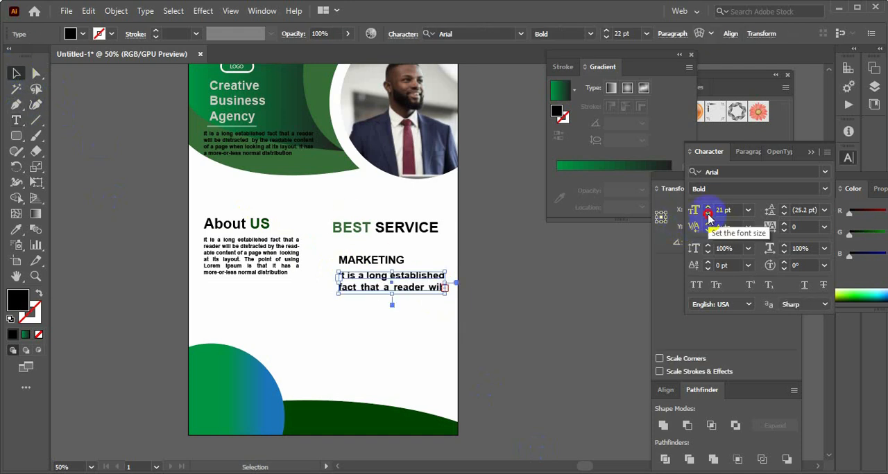
pyautogui.click(707, 215)
pyautogui.click(707, 215)
pyautogui.click(708, 215)
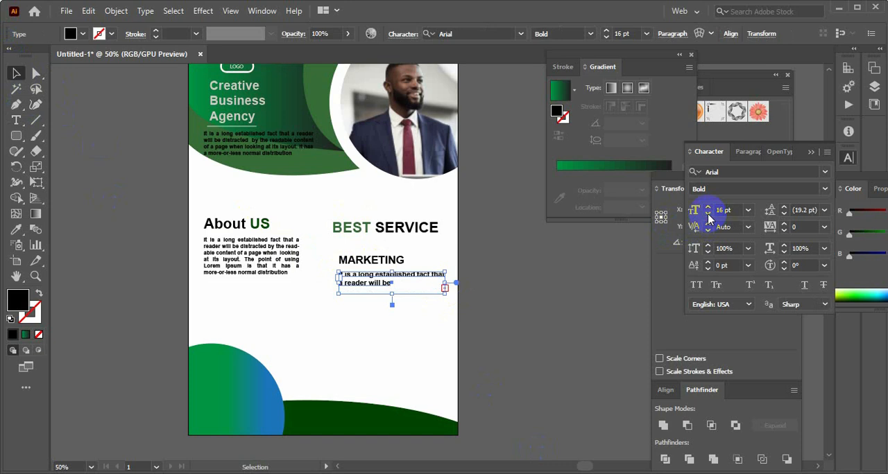
pyautogui.click(707, 208)
pyautogui.click(707, 208)
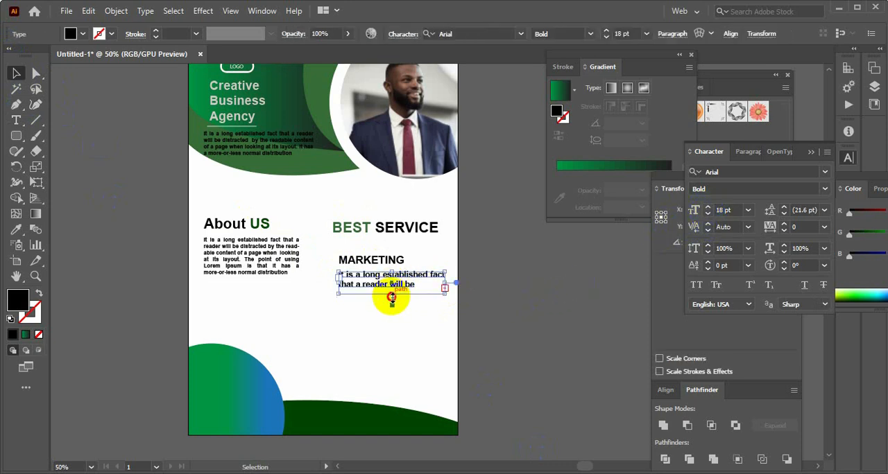
pyautogui.moveTo(389, 298); pyautogui.dragTo(397, 312)
# Shorten the description to two lines ending in "will be disf fie" by removing its line break and extra text, and shrink the frame to fit
pyautogui.doubleClick(399, 290)
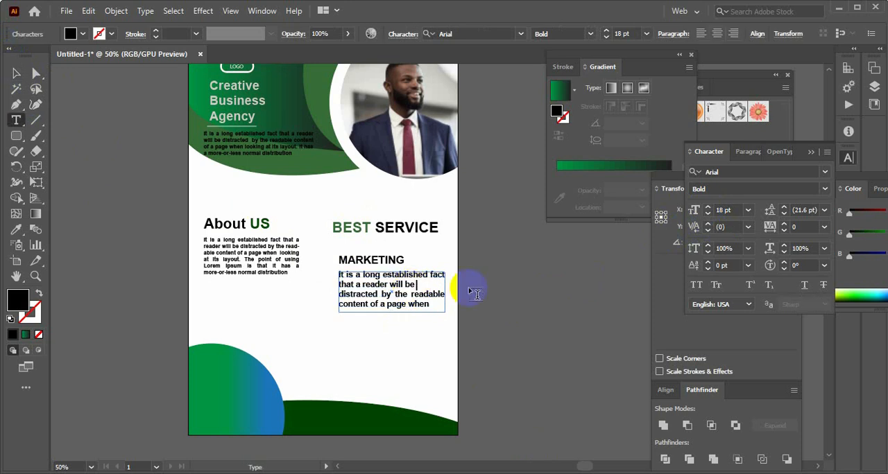
pyautogui.press('Delete')
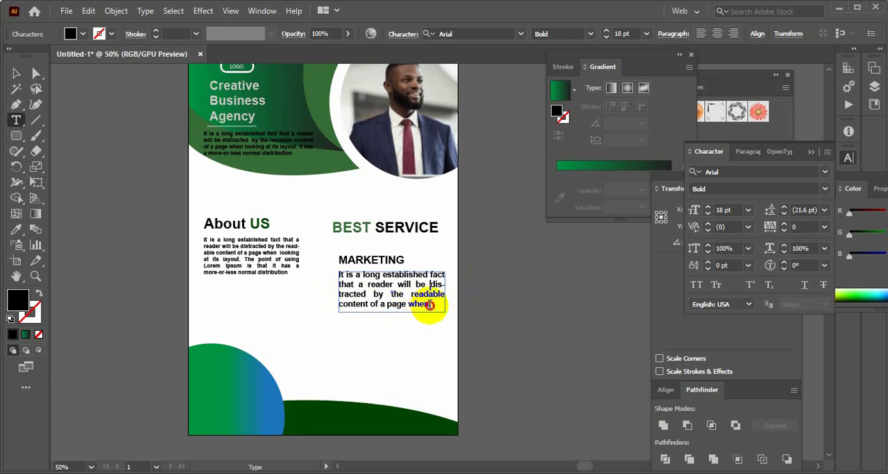
pyautogui.moveTo(430, 305); pyautogui.dragTo(317, 297)
pyautogui.press('BackSpace')
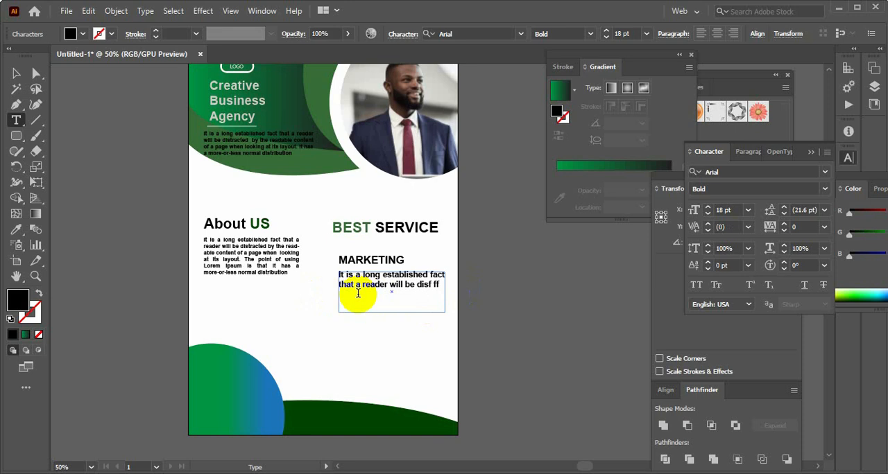
pyautogui.write('f fie')
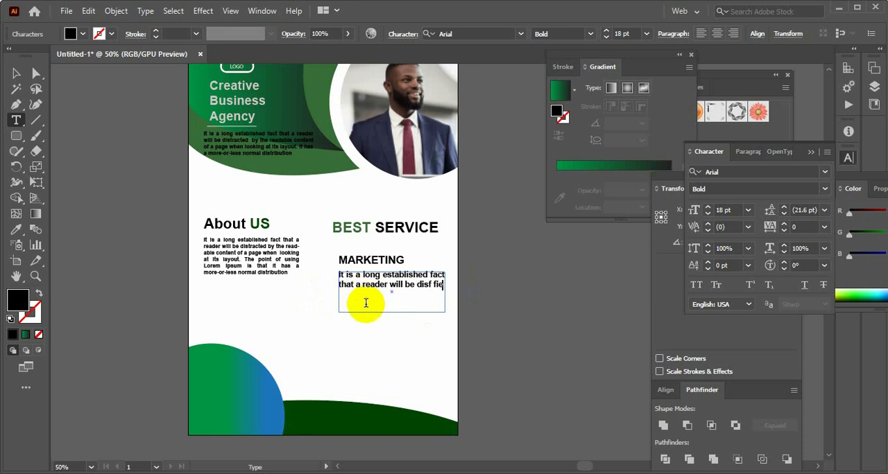
pyautogui.click(15, 75)
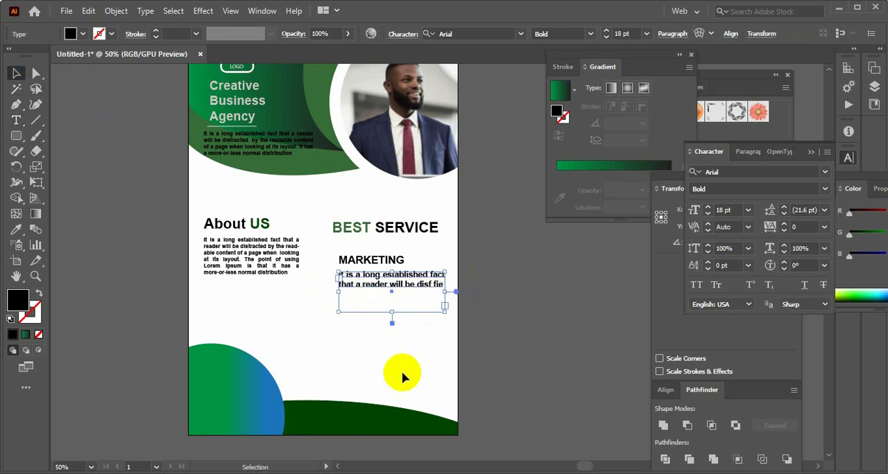
pyautogui.click(393, 298)
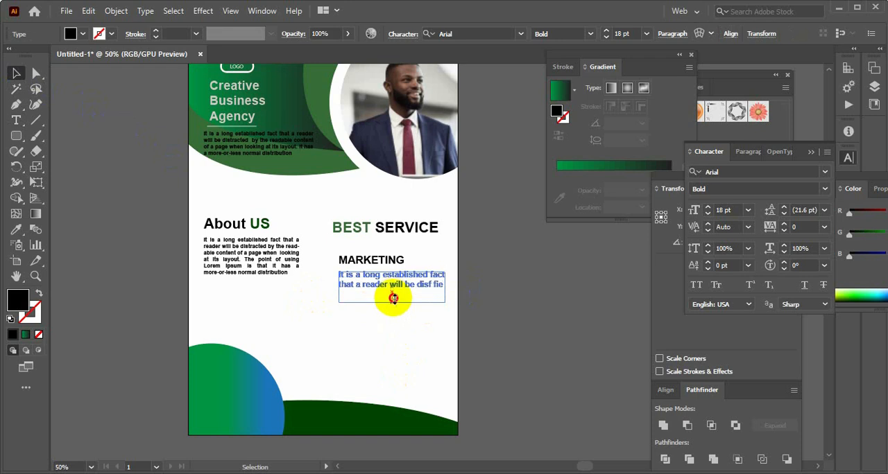
pyautogui.click(506, 303)
# Align the left edges of the MARKETING subheading and its description
pyautogui.click(381, 262)
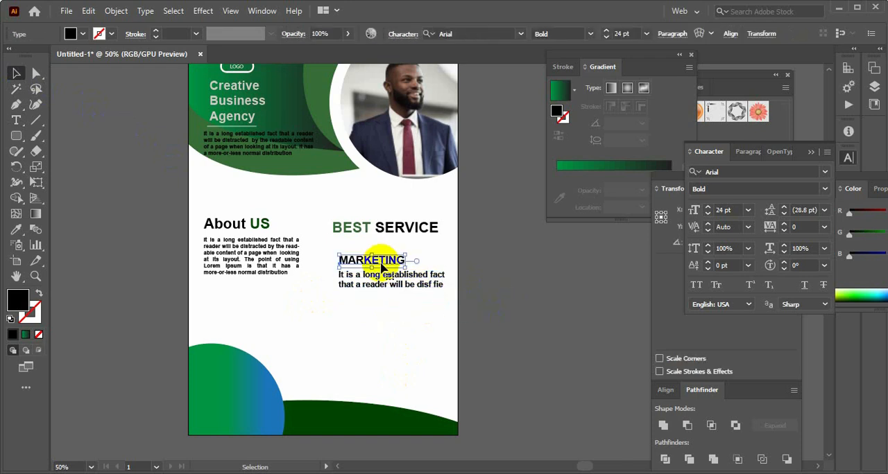
pyautogui.click(507, 314)
pyautogui.click(361, 275)
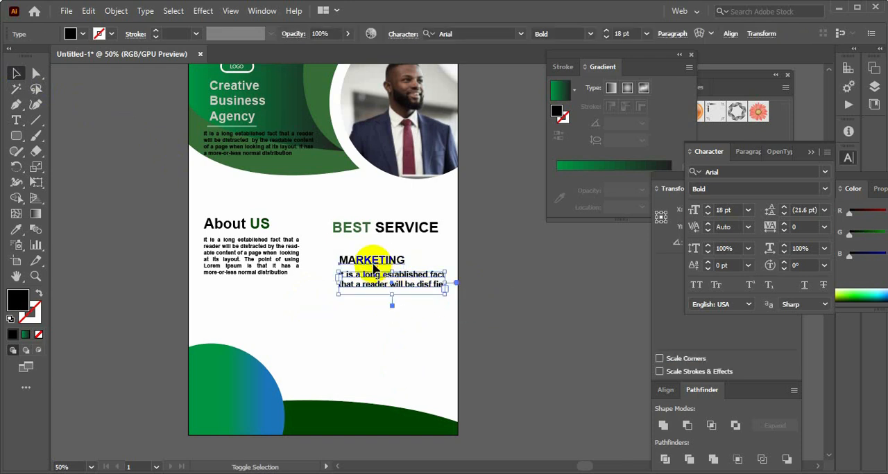
pyautogui.keyDown('shift'); pyautogui.click(373, 268); pyautogui.keyUp('shift')
pyautogui.click(756, 34)
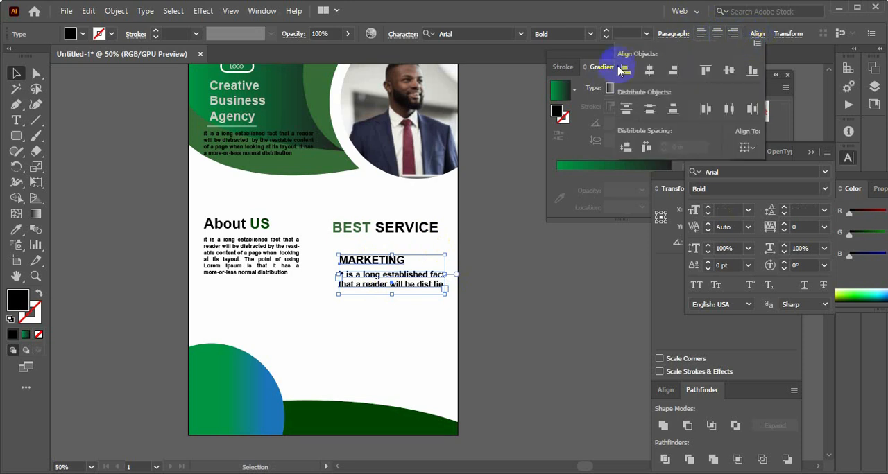
pyautogui.click(498, 335)
pyautogui.click(439, 326)
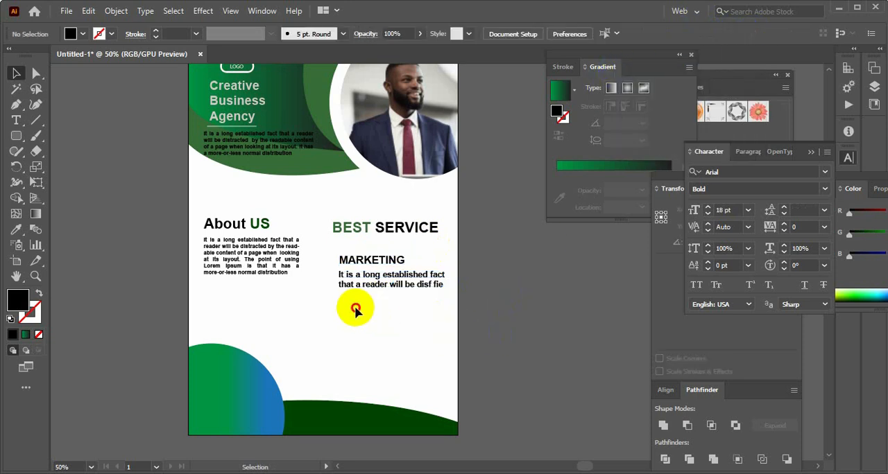
# Move the MARKETING subheading and its description together slightly to the right
pyautogui.moveTo(356, 308); pyautogui.dragTo(381, 259)
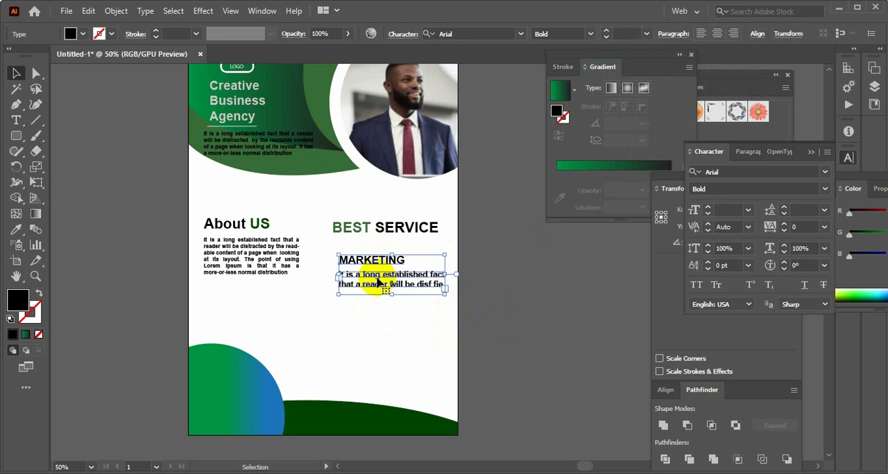
pyautogui.click(519, 293)
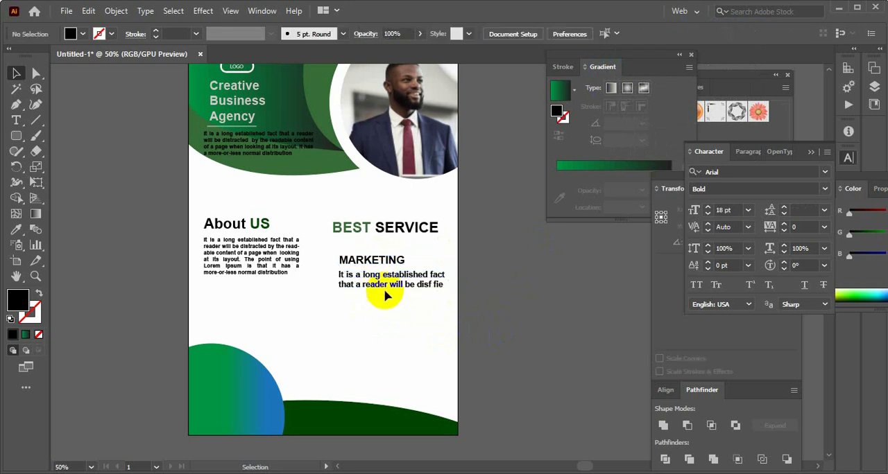
pyautogui.moveTo(384, 295); pyautogui.dragTo(382, 244)
pyautogui.click(397, 302)
pyautogui.moveTo(397, 299); pyautogui.dragTo(389, 256)
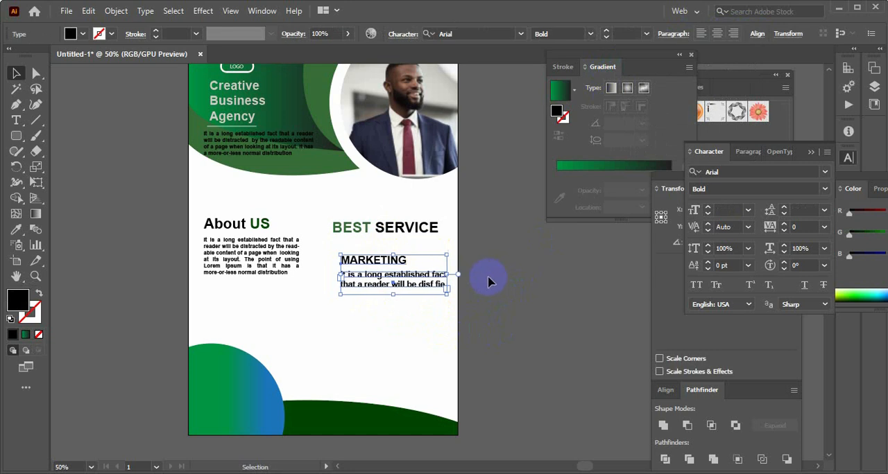
pyautogui.click(490, 282)
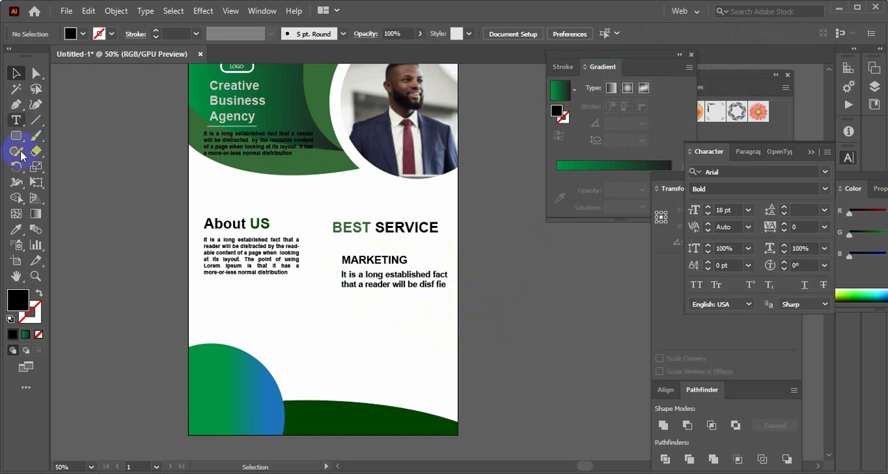
# Draw a circle about 1 in wide below the MARKETING text and fill it with the dark green sampled from the flyer's bottom curve
pyautogui.moveTo(16, 136); pyautogui.dragTo(58, 168)
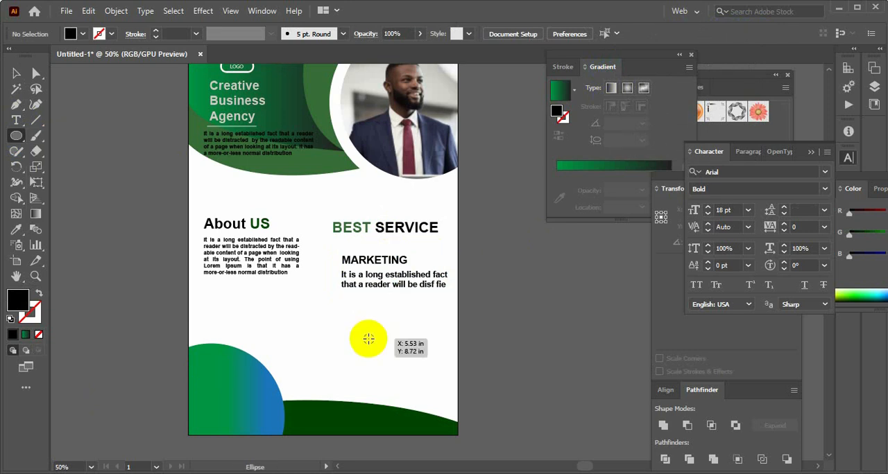
pyautogui.moveTo(367, 338); pyautogui.dragTo(385, 356)
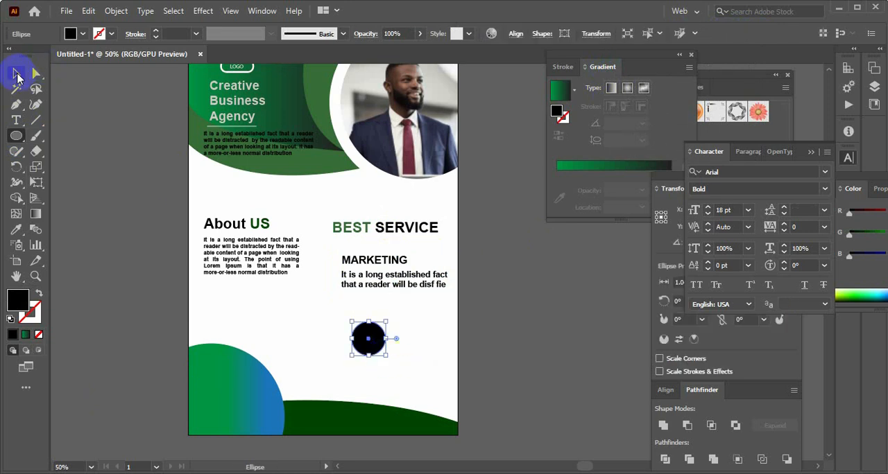
pyautogui.click(17, 74)
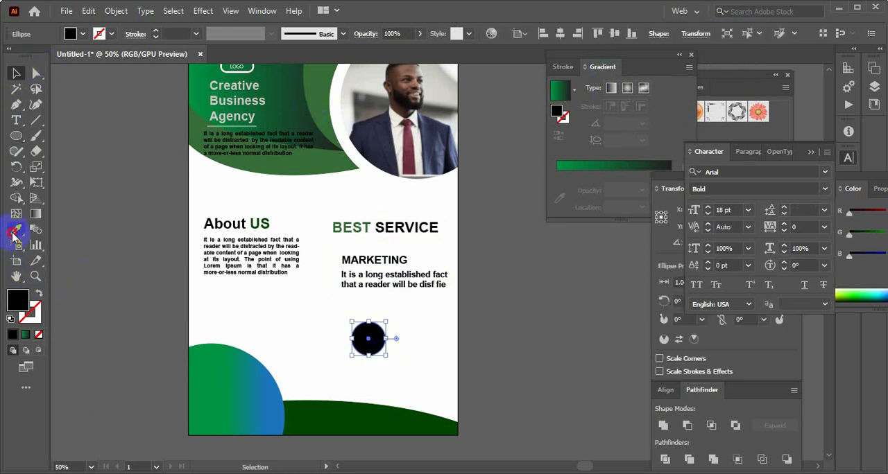
pyautogui.click(14, 233)
pyautogui.click(332, 409)
pyautogui.click(35, 76)
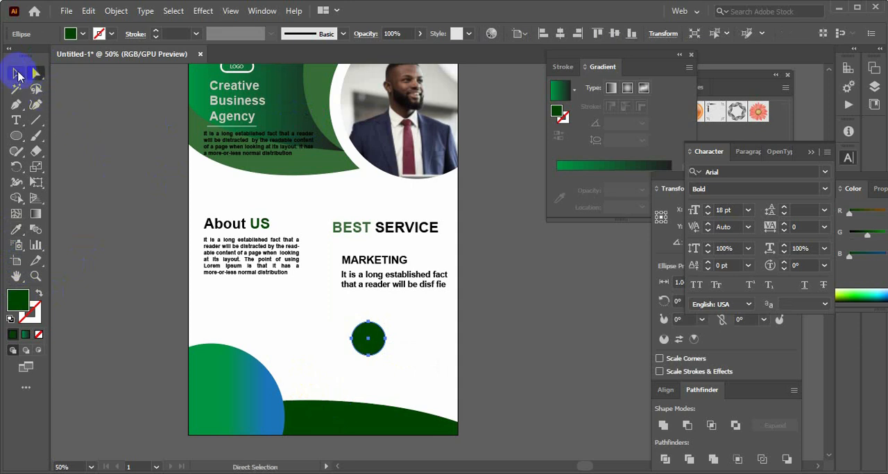
# Make a smaller concentric copy of the dark green circle, about 0.7 in wide, inside the original
pyautogui.click(18, 75)
pyautogui.click(485, 351)
pyautogui.click(370, 338)
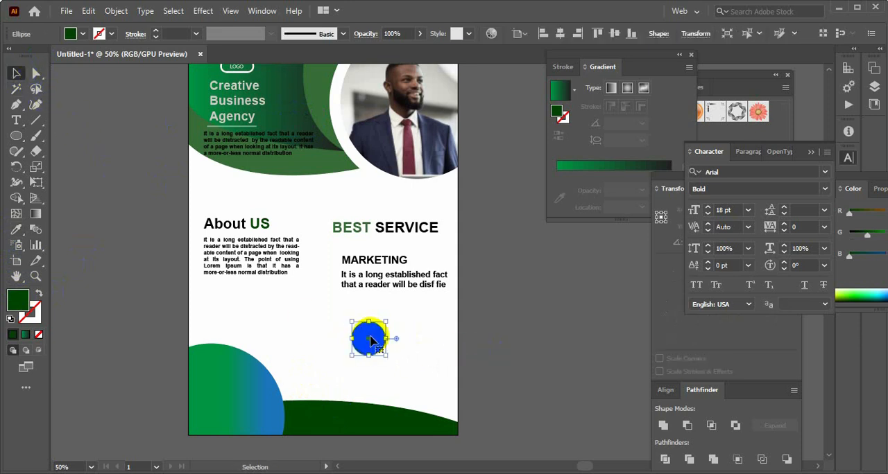
pyautogui.press('a')
pyautogui.press('v')
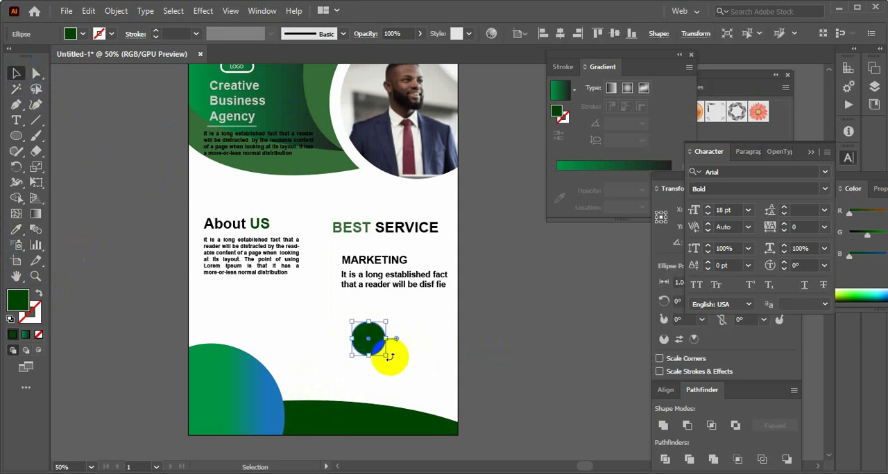
pyautogui.moveTo(390, 358)
pyautogui.mouseDown()
pyautogui.moveTo(375, 345)
pyautogui.moveTo(382, 353)
pyautogui.mouseUp()
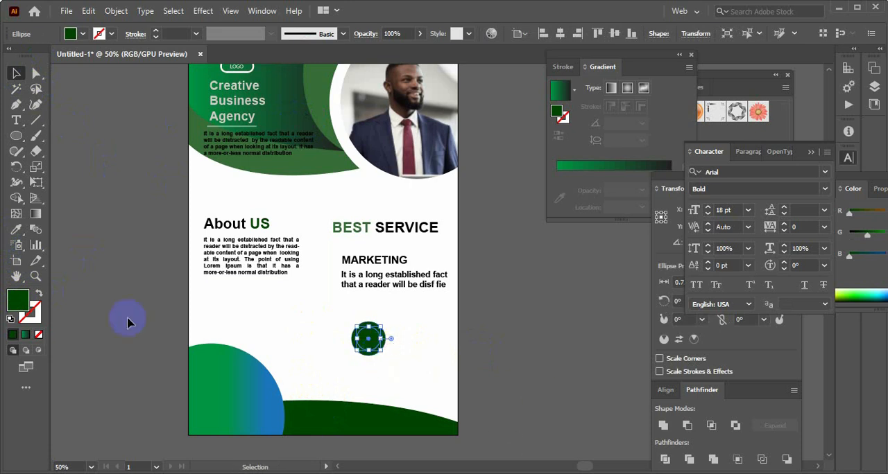
# Fill the inner circle with the pale grey-green D7E2D7
pyautogui.doubleClick(25, 300)
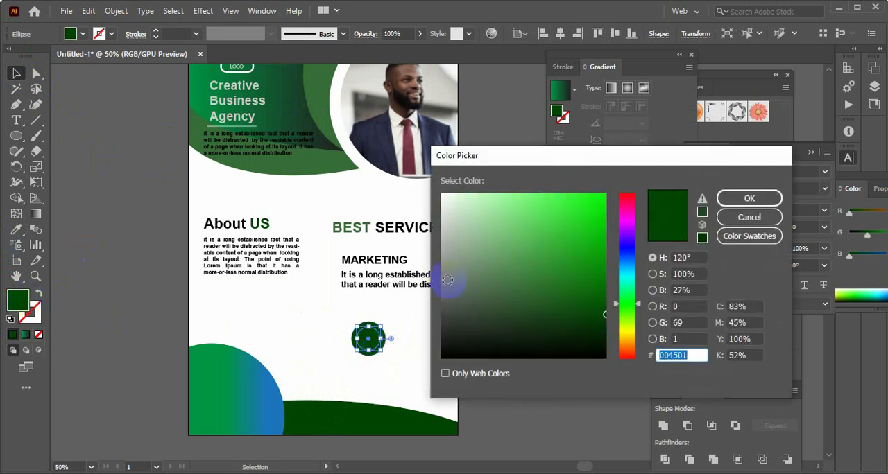
pyautogui.moveTo(446, 284); pyautogui.dragTo(449, 211)
pyautogui.click(750, 198)
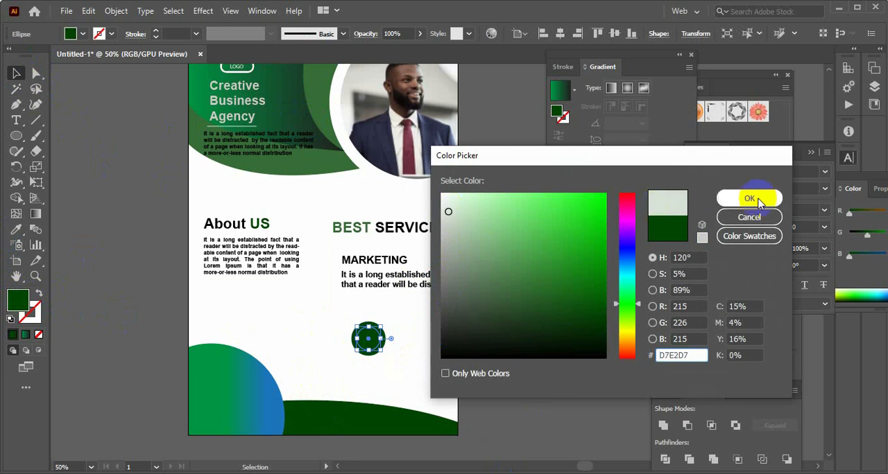
pyautogui.click(399, 338)
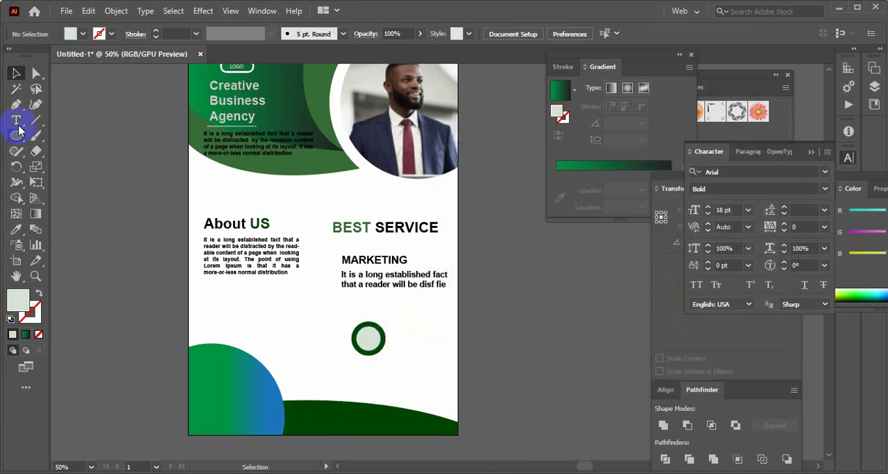
# Place the megaphone symbol from the Web Icons symbol library in the centre of the pale circle and close the library
pyautogui.click(259, 15)
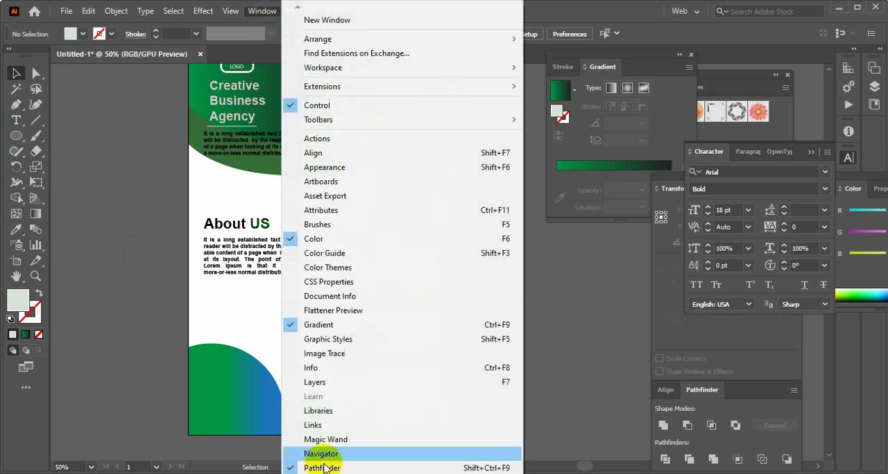
pyautogui.moveTo(299, 473)
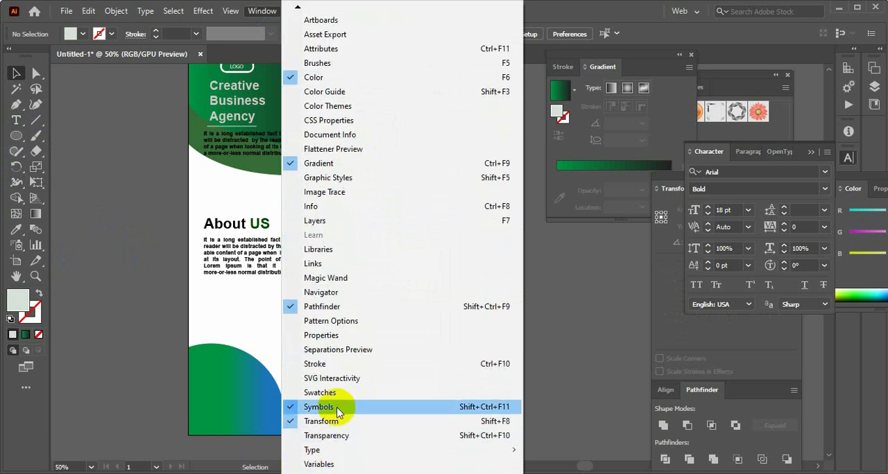
pyautogui.click(338, 410)
pyautogui.click(654, 168)
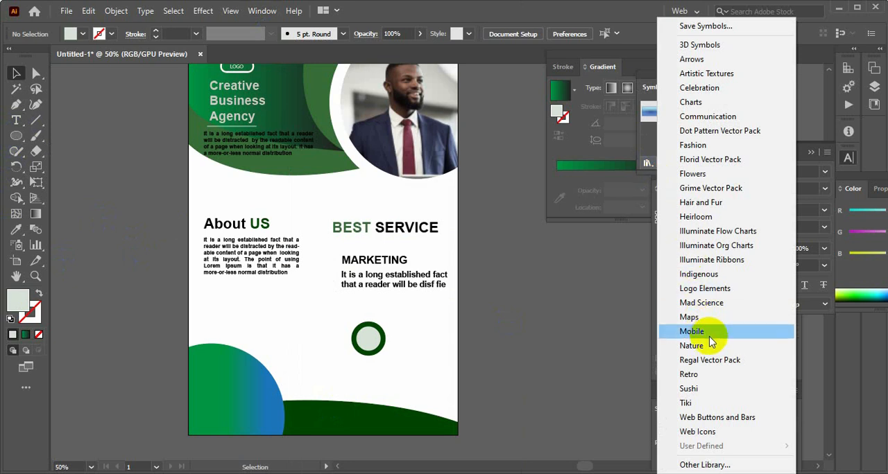
pyautogui.click(707, 434)
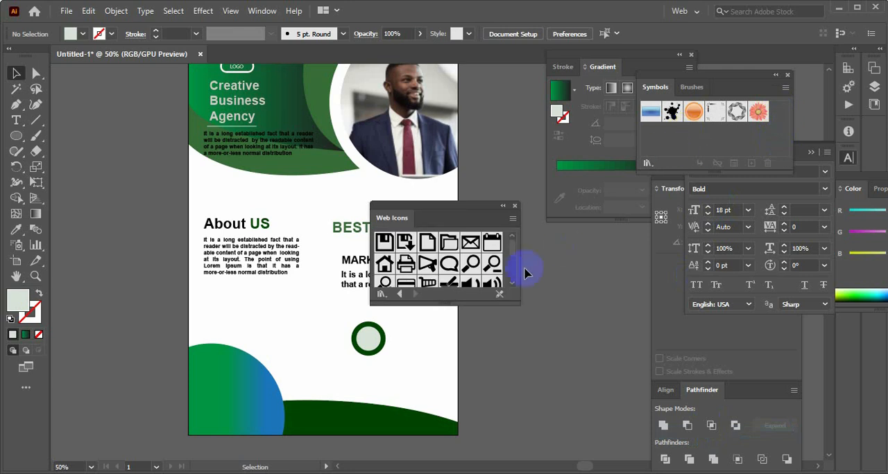
pyautogui.moveTo(511, 255); pyautogui.dragTo(512, 259)
pyautogui.moveTo(430, 243); pyautogui.dragTo(385, 346)
pyautogui.click(515, 206)
pyautogui.click(416, 350)
# Scale the two circles and the megaphone icon together down to 0.6 in about their centre and group them
pyautogui.moveTo(347, 322); pyautogui.dragTo(386, 355)
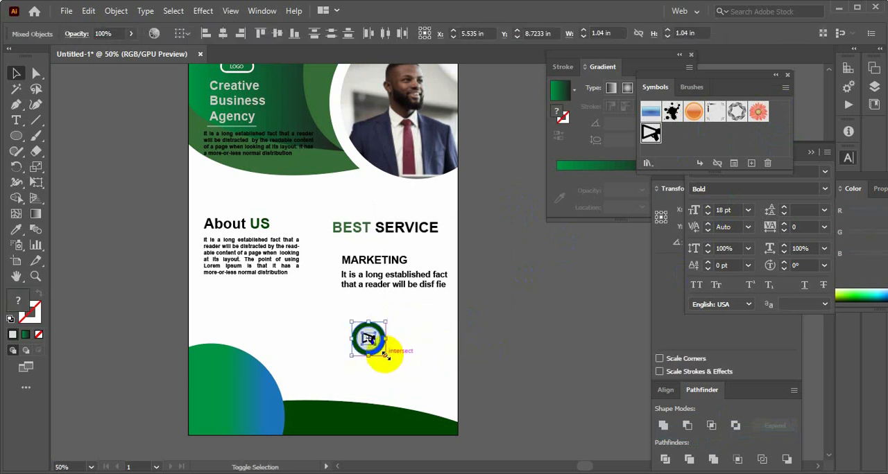
pyautogui.hotkey('ctrl', '1')
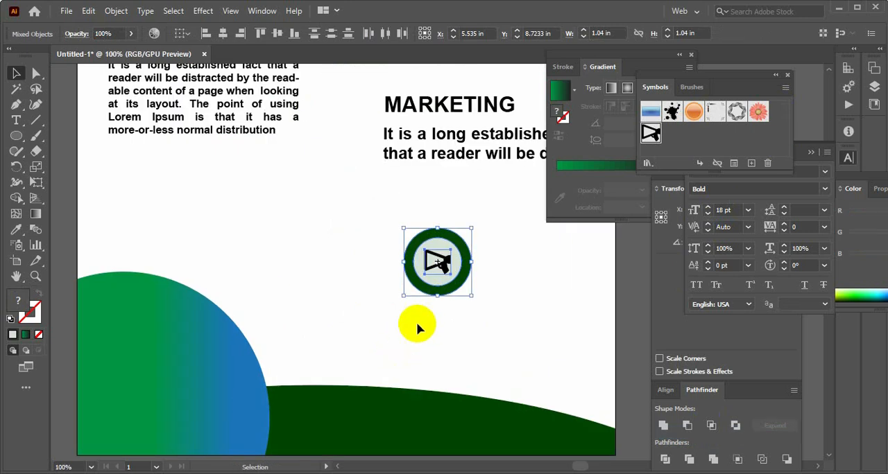
pyautogui.moveTo(469, 297); pyautogui.dragTo(460, 285)
pyautogui.click(503, 302)
pyautogui.moveTo(406, 229); pyautogui.dragTo(469, 296)
pyautogui.click(395, 222)
pyautogui.moveTo(395, 222); pyautogui.dragTo(496, 314)
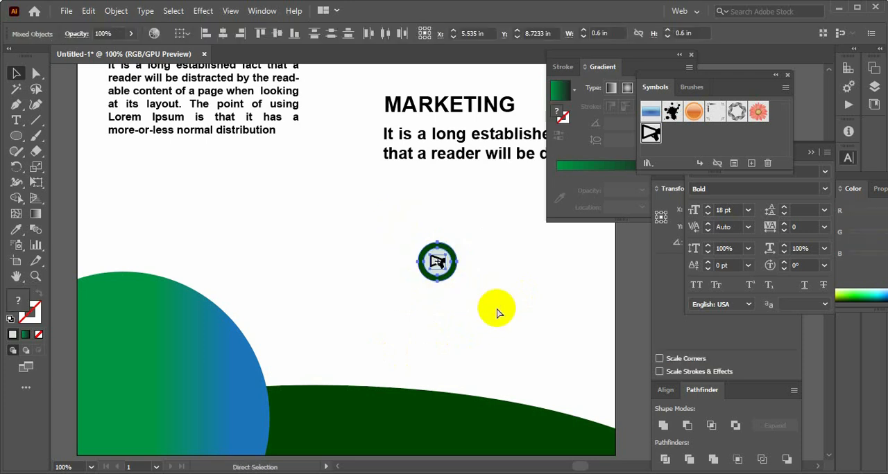
pyautogui.click(493, 306)
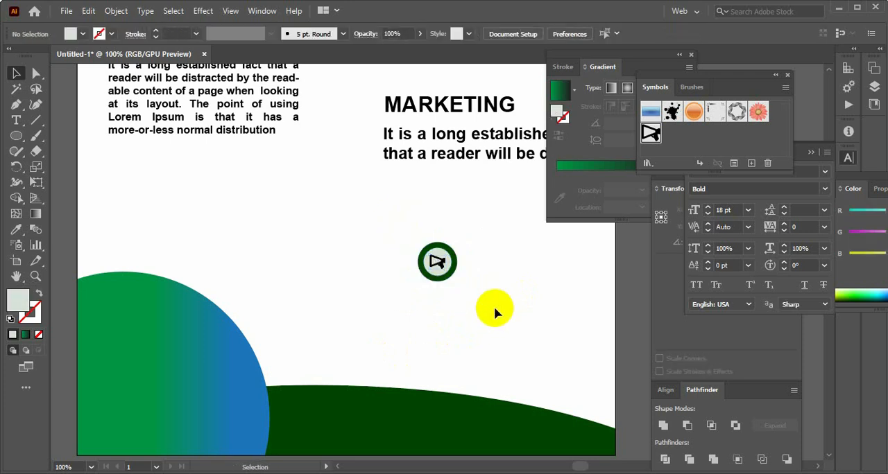
# Move the megaphone marker directly to the left of the MARKETING subheading and its description
pyautogui.scroll(3, 494, 307)
pyautogui.moveTo(449, 391); pyautogui.dragTo(403, 278)
pyautogui.hotkey('ctrl', '-')
pyautogui.hotkey('ctrl', '-')
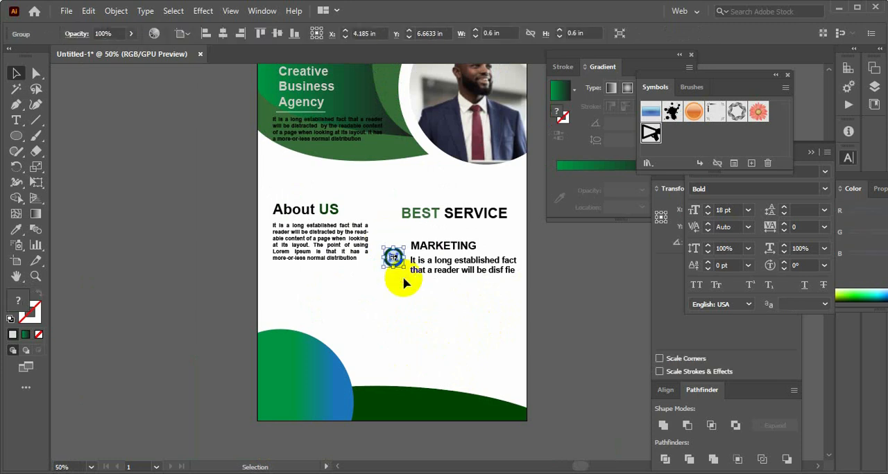
pyautogui.click(426, 304)
# Move the BEST SERVICE heading, the About US text block and the MARKETING item with its marker slightly upward
pyautogui.scroll(-2, 416, 285)
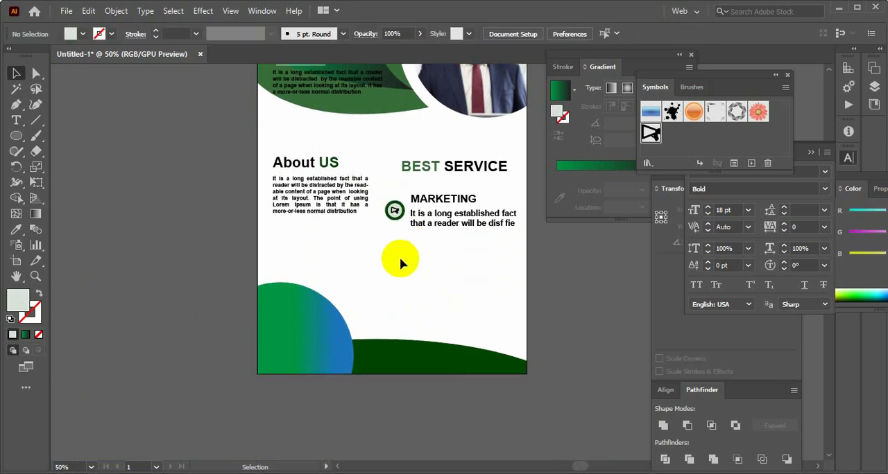
pyautogui.scroll(3, 430, 257)
pyautogui.moveTo(444, 221); pyautogui.dragTo(447, 200)
pyautogui.click(234, 214)
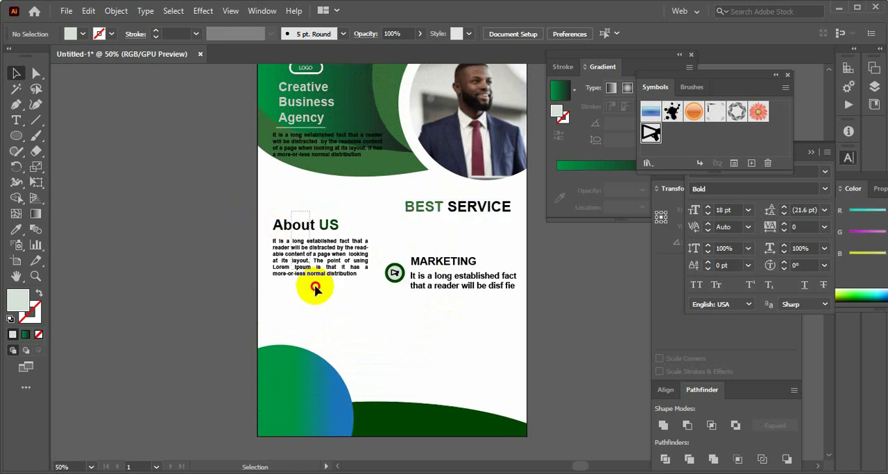
pyautogui.moveTo(314, 277); pyautogui.dragTo(313, 251)
pyautogui.click(396, 252)
pyautogui.moveTo(445, 290)
pyautogui.mouseDown()
pyautogui.moveTo(418, 271)
pyautogui.moveTo(448, 276)
pyautogui.mouseUp()
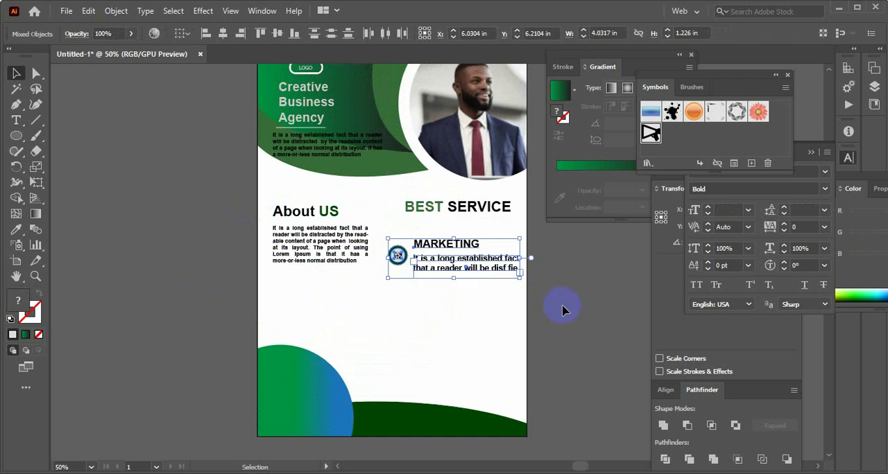
# Duplicate the MARKETING item with its marker and description directly below the original
pyautogui.click(382, 291)
pyautogui.click(445, 273)
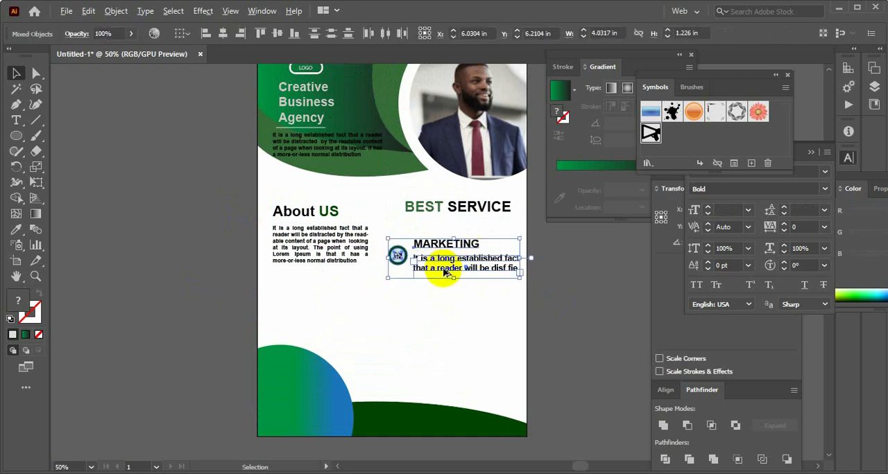
pyautogui.moveTo(444, 273); pyautogui.dragTo(447, 316)
pyautogui.click(564, 311)
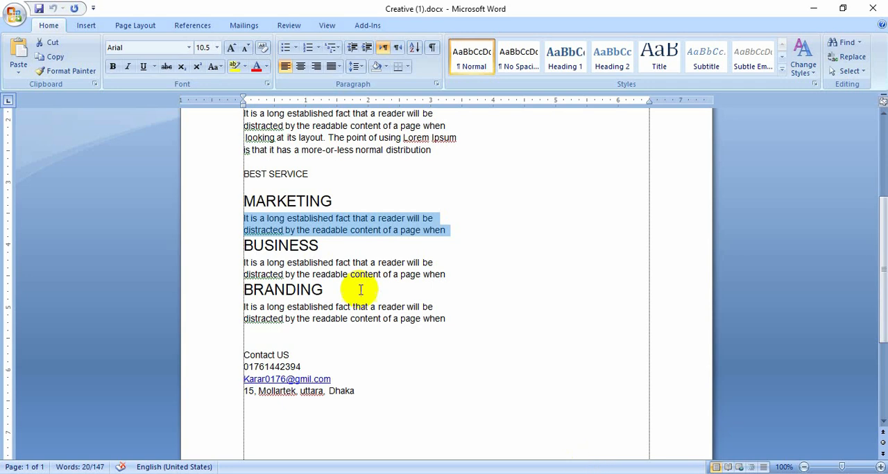
# Copy BUSINESS from the Creative (1).docx Word document and replace the duplicated item's subheading with it in Illustrator
pyautogui.doubleClick(300, 248)
pyautogui.hotkey('ctrl', 'c')
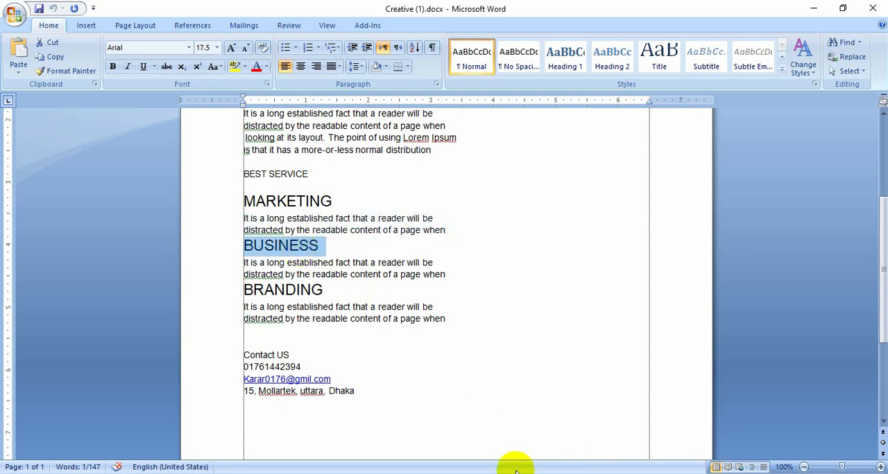
pyautogui.click(541, 429)
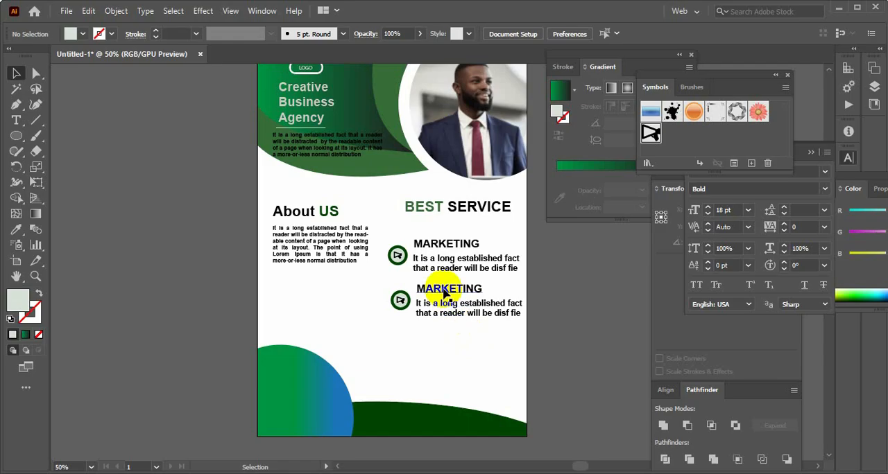
pyautogui.doubleClick(444, 294)
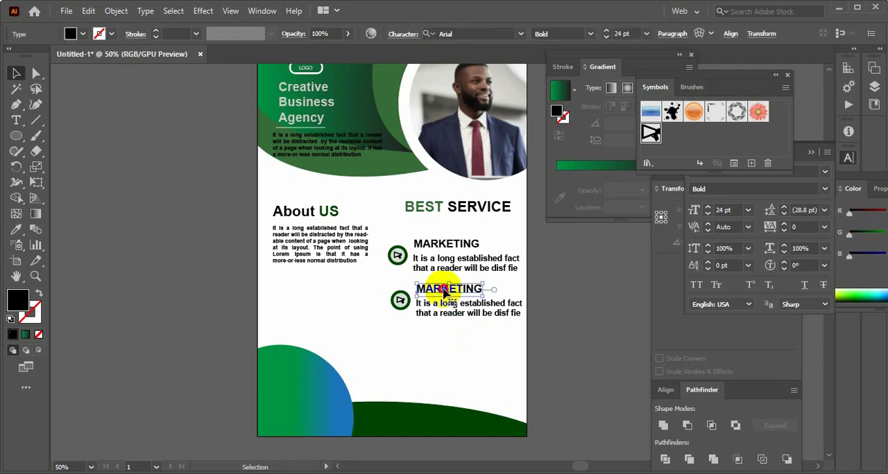
pyautogui.doubleClick(445, 290)
pyautogui.hotkey('ctrl', 'v')
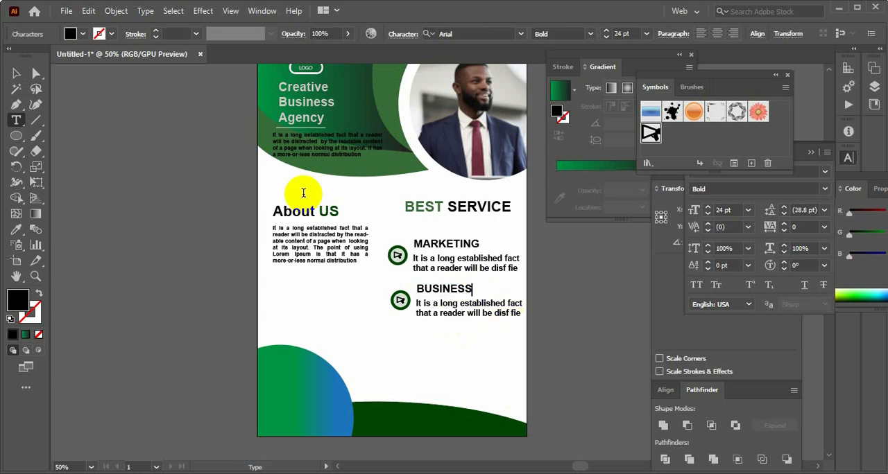
pyautogui.click(18, 76)
# Duplicate the BUSINESS item with its marker and description directly below it as a third service entry
pyautogui.click(444, 324)
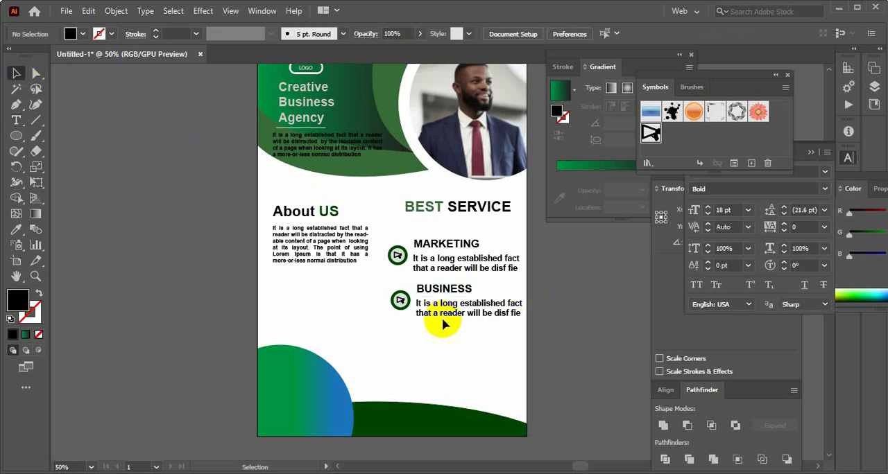
pyautogui.click(491, 286)
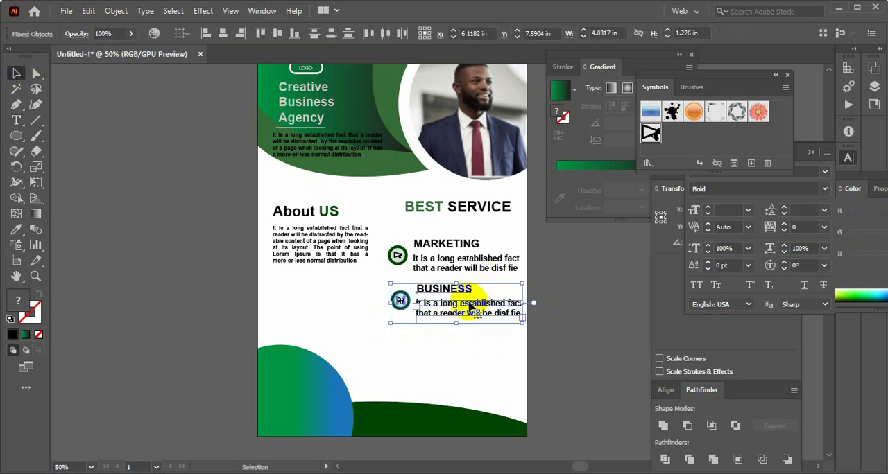
pyautogui.moveTo(463, 316); pyautogui.dragTo(463, 358)
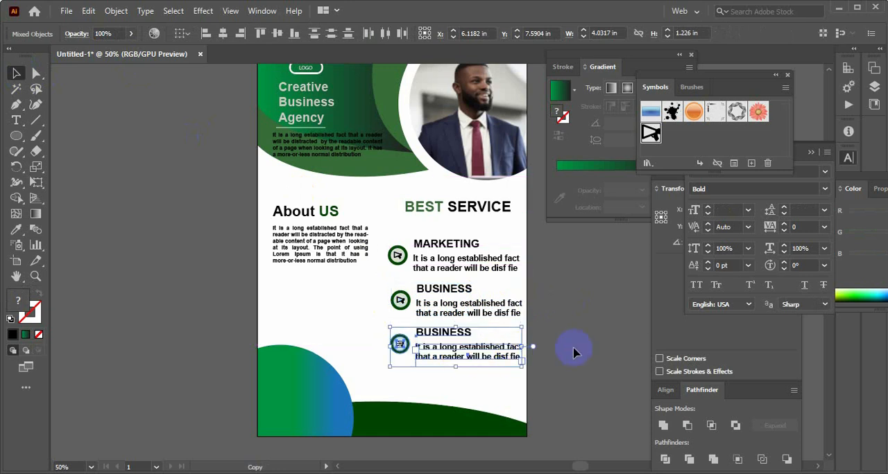
pyautogui.click(575, 353)
# Copy BRANDING from the Word document and replace the third service item's subheading with it in Illustrator
pyautogui.scroll(-2, 573, 437)
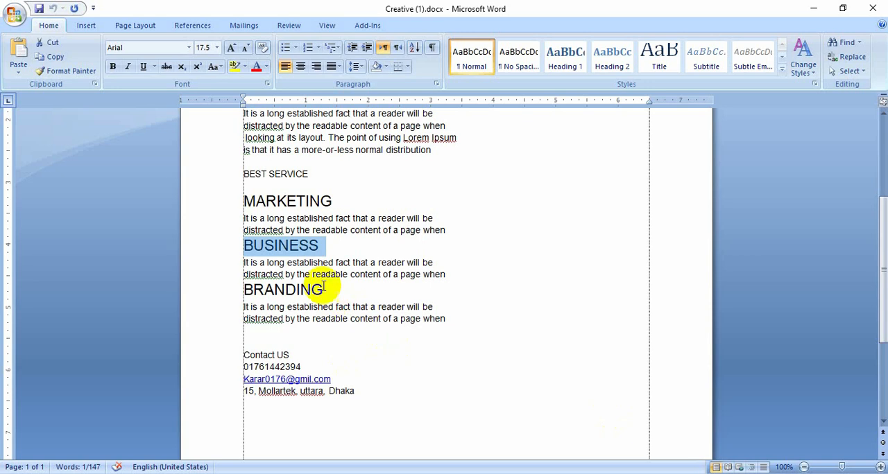
pyautogui.click(324, 290)
pyautogui.keyDown('shift'); pyautogui.click(228, 281); pyautogui.keyUp('shift')
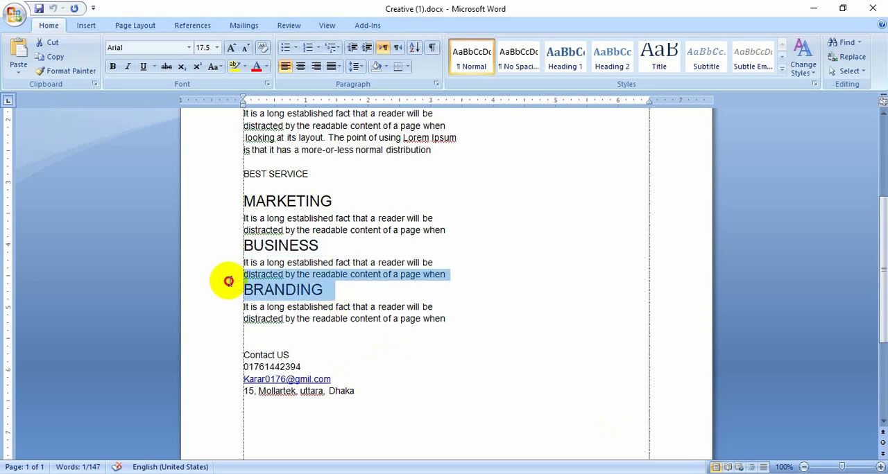
pyautogui.click(228, 284)
pyautogui.hotkey('ctrl', 'c')
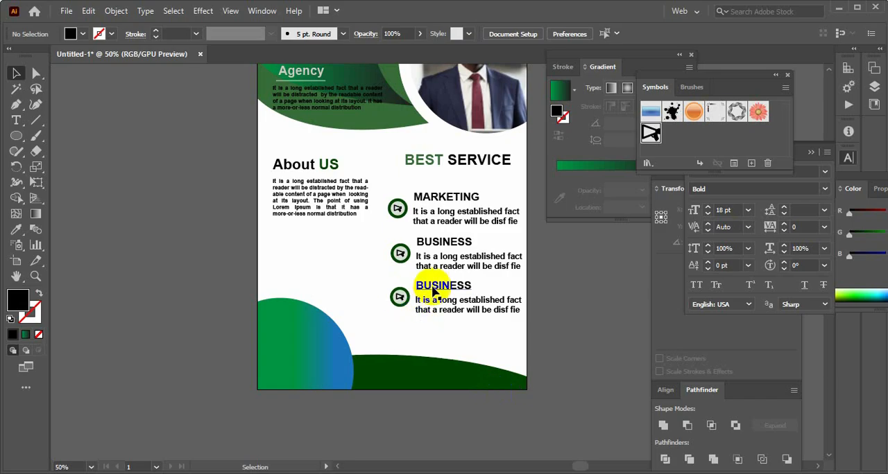
pyautogui.doubleClick(437, 286)
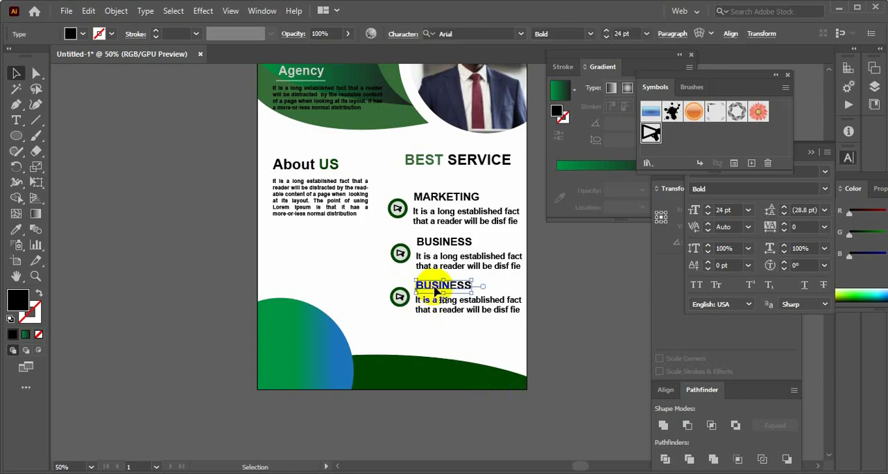
pyautogui.doubleClick(436, 288)
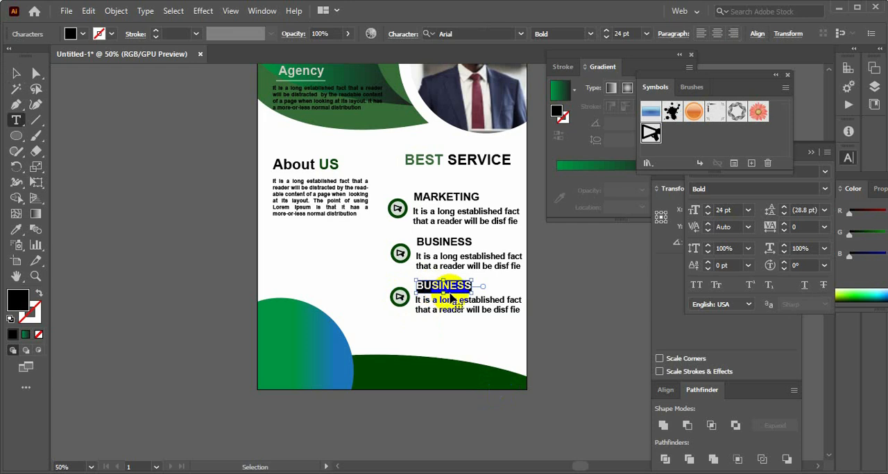
pyautogui.hotkey('ctrl', 'v')
pyautogui.click(76, 79)
pyautogui.click(16, 72)
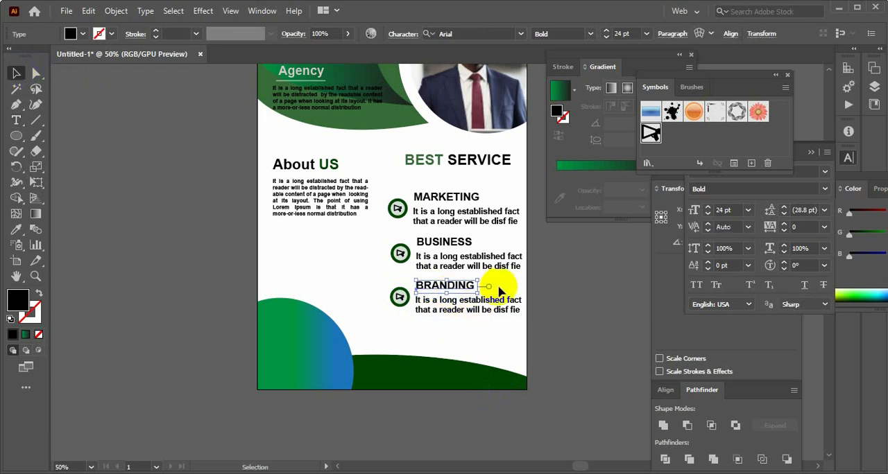
pyautogui.click(555, 316)
pyautogui.scroll(2, 559, 323)
pyautogui.scroll(3, 486, 313)
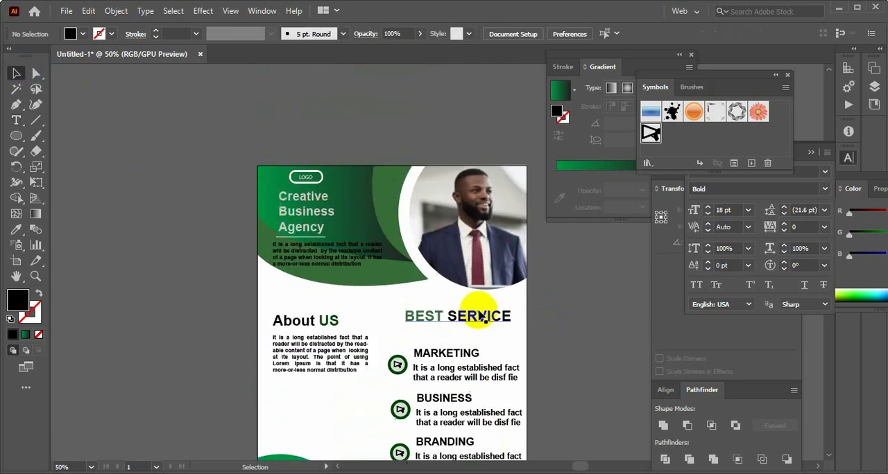
pyautogui.scroll(-7, 495, 312)
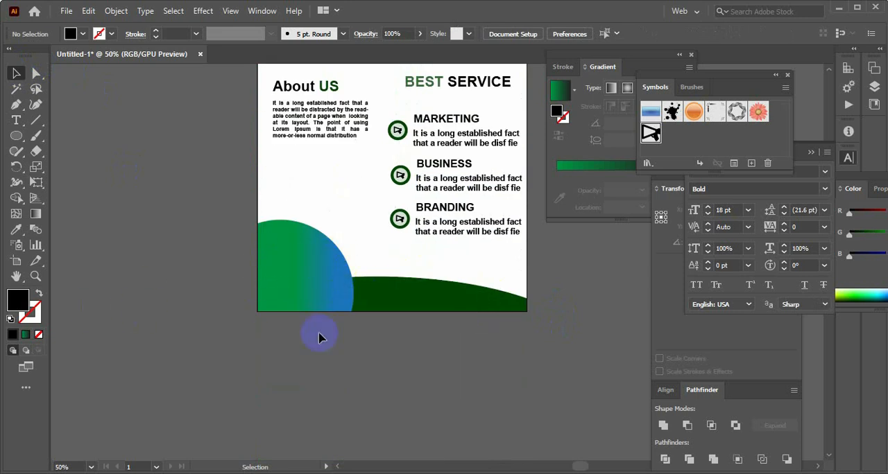
pyautogui.click(322, 293)
pyautogui.click(388, 356)
# Fill the rounded shape in the flyer's bottom-left corner with solid green 1B701B and remove its stroke
pyautogui.click(324, 301)
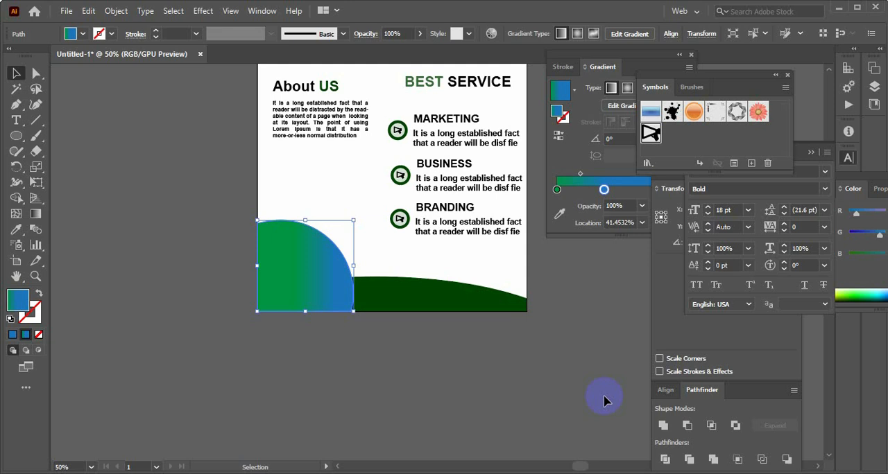
pyautogui.click(10, 320)
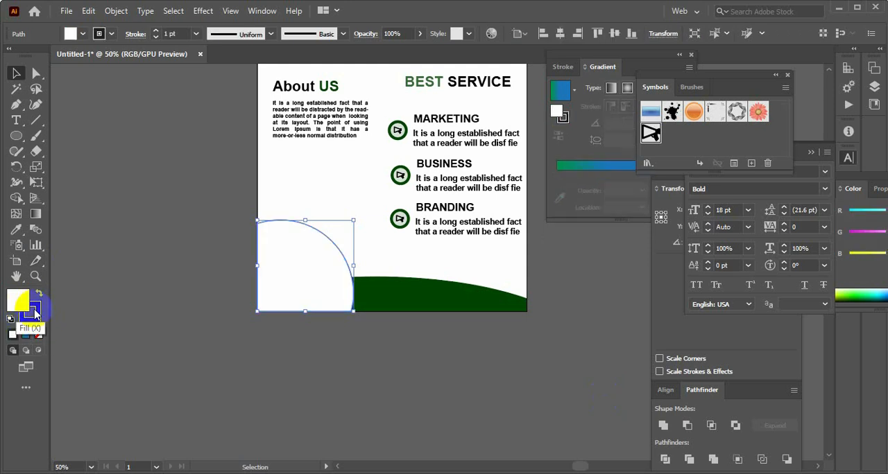
pyautogui.click(33, 307)
pyautogui.click(38, 334)
pyautogui.click(18, 302)
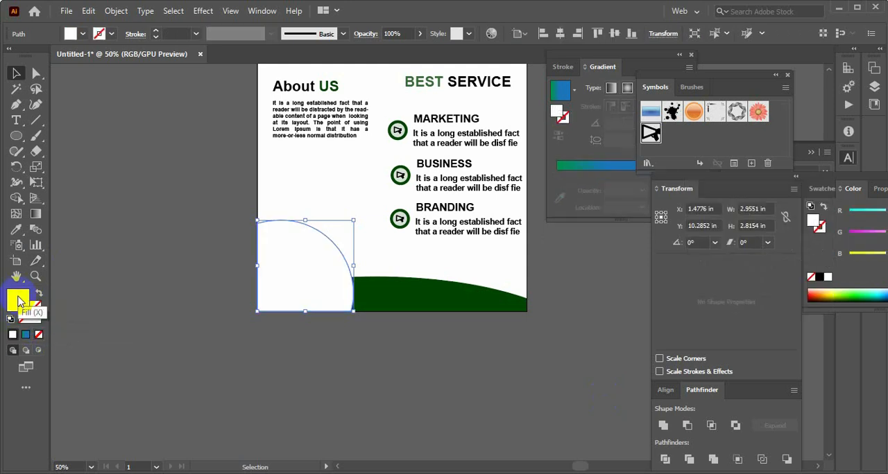
pyautogui.doubleClick(19, 302)
pyautogui.moveTo(569, 298)
pyautogui.mouseDown()
pyautogui.moveTo(579, 254)
pyautogui.moveTo(572, 292)
pyautogui.moveTo(568, 285)
pyautogui.mouseUp()
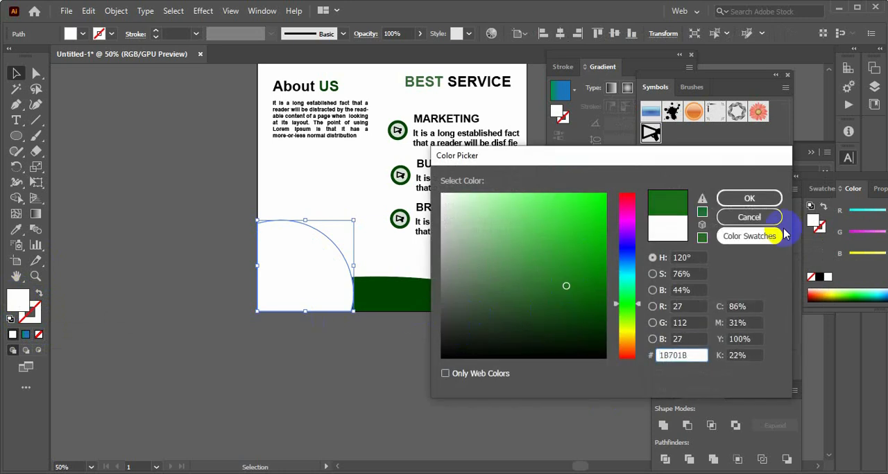
pyautogui.click(767, 201)
pyautogui.click(449, 371)
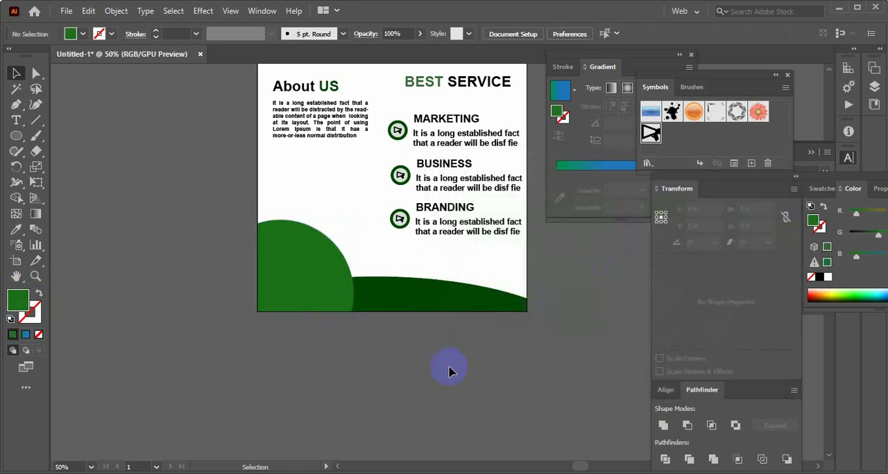
pyautogui.scroll(5, 448, 371)
pyautogui.scroll(-5, 449, 373)
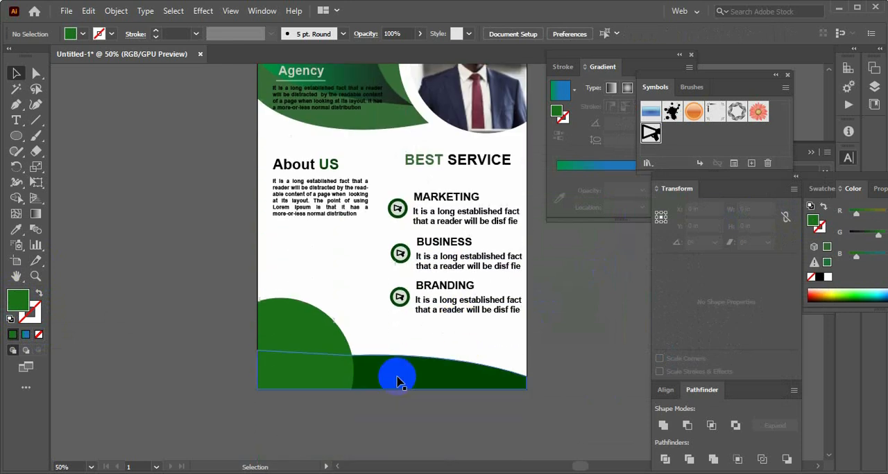
# Try a reduced opacity of about 83% on the green corner shape, and return it to 100%
pyautogui.click(321, 357)
pyautogui.doubleClick(22, 300)
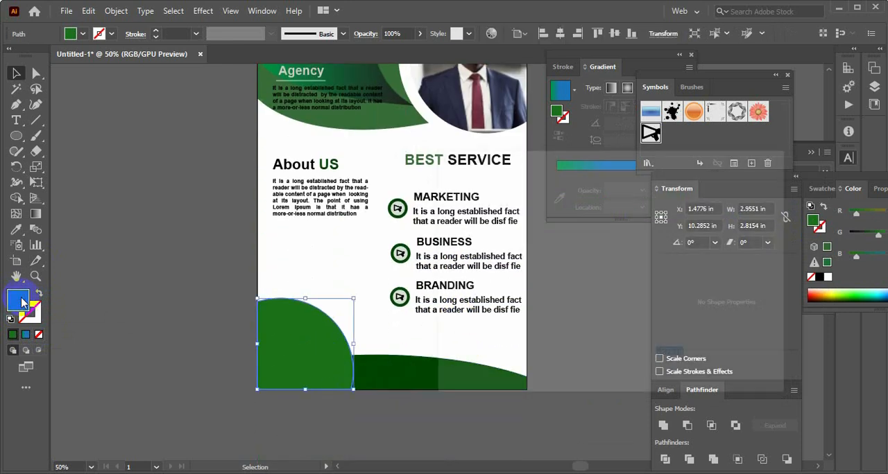
pyautogui.click(751, 200)
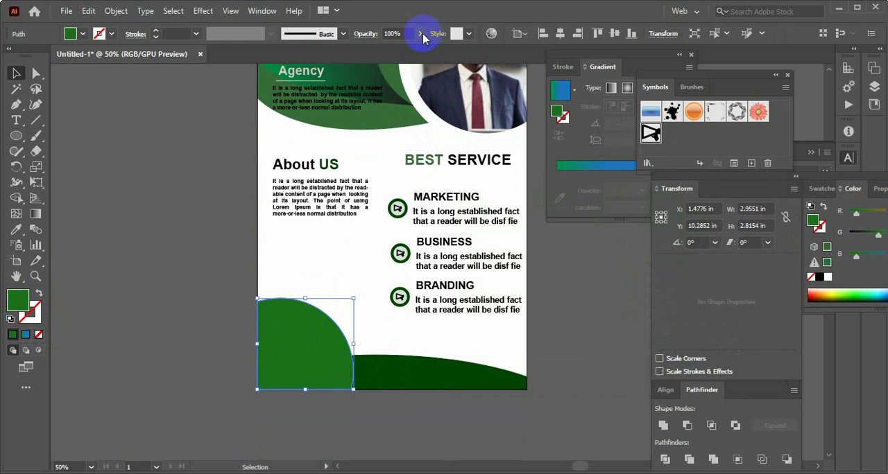
pyautogui.click(419, 34)
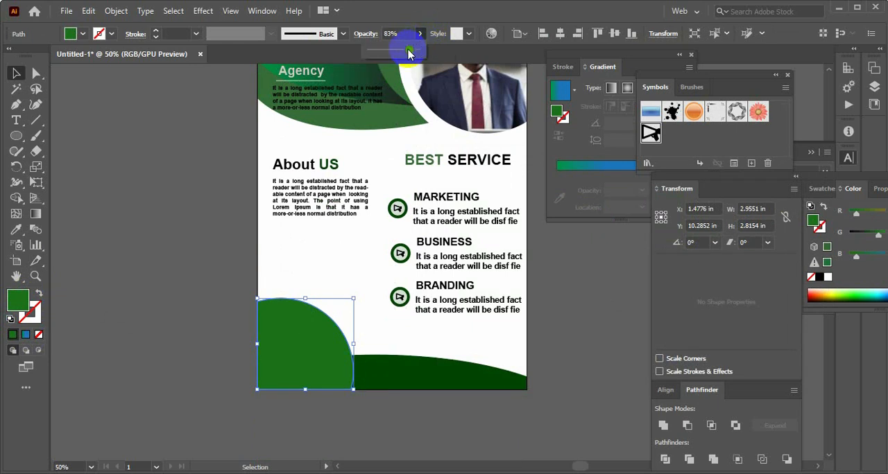
pyautogui.moveTo(412, 52); pyautogui.dragTo(420, 53)
pyautogui.click(215, 362)
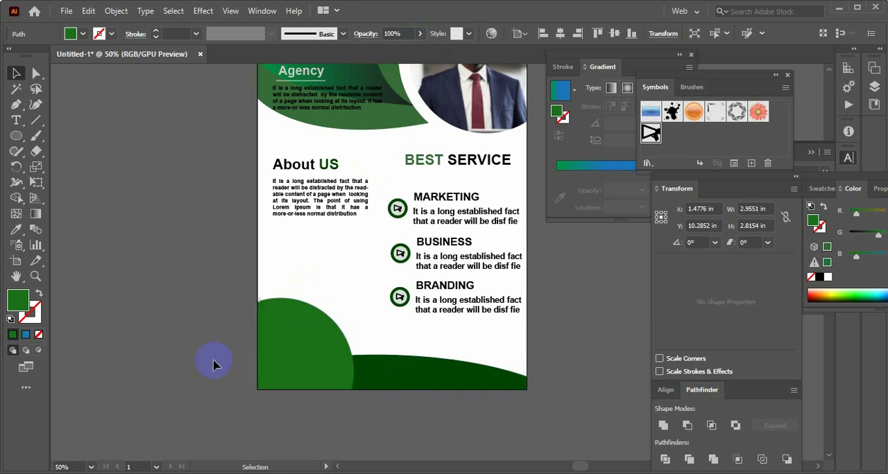
pyautogui.click(270, 361)
pyautogui.click(181, 355)
pyautogui.scroll(3, 224, 361)
pyautogui.scroll(-4, 221, 368)
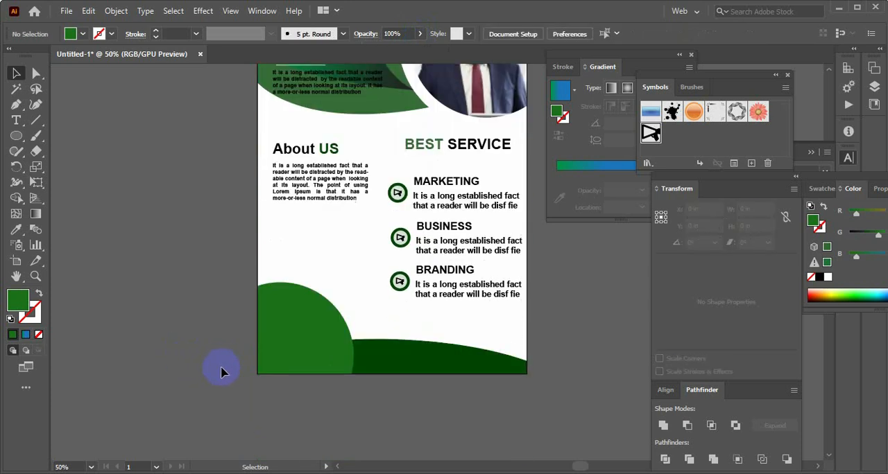
pyautogui.scroll(3, 221, 370)
pyautogui.scroll(-2, 297, 362)
# Lock the green corner shape and the dark green wave along the flyer's bottom edge together
pyautogui.click(296, 362)
pyautogui.click(332, 444)
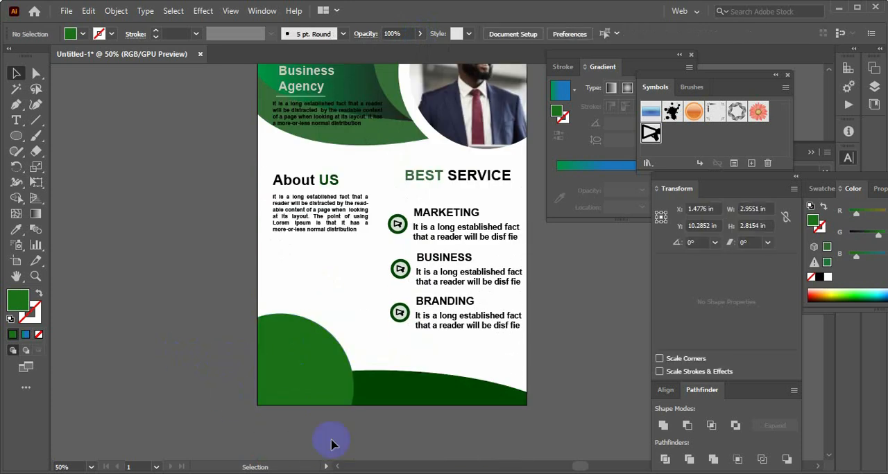
pyautogui.moveTo(332, 444); pyautogui.dragTo(391, 396)
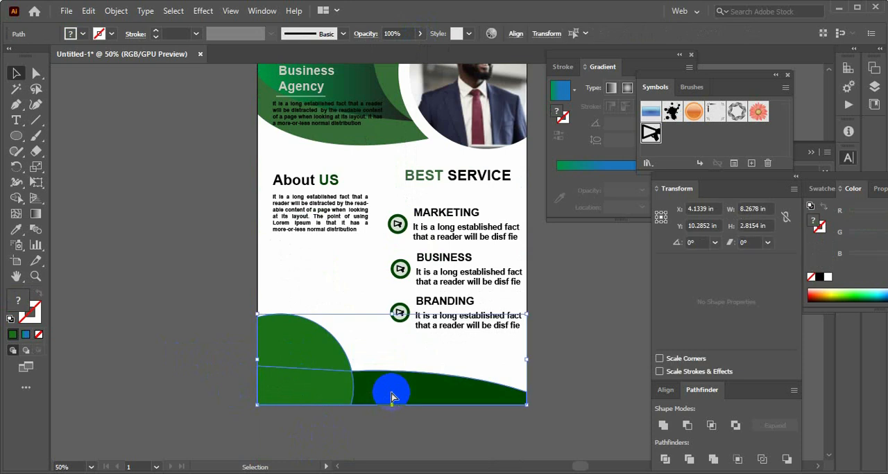
pyautogui.hotkey('ctrl', '2')
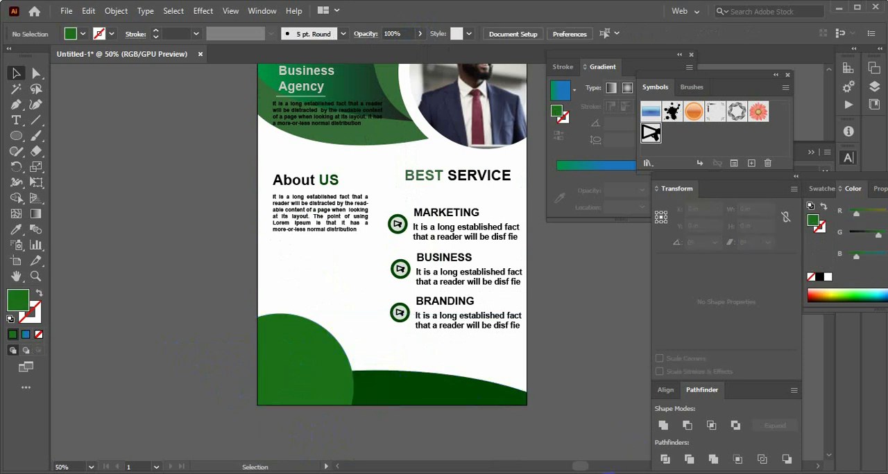
# Copy the Contact US line from the Creative (1).docx Word document
pyautogui.click(609, 473)
pyautogui.moveTo(335, 358); pyautogui.dragTo(251, 362)
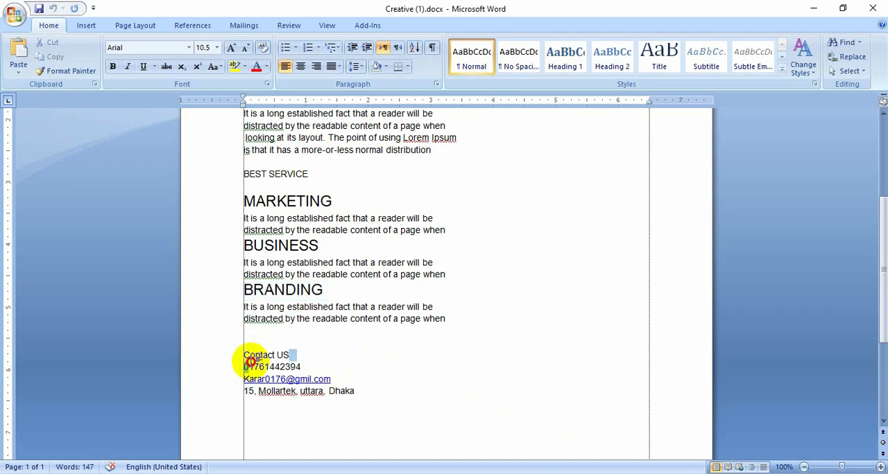
pyautogui.click(354, 368)
pyautogui.moveTo(309, 348); pyautogui.dragTo(211, 355)
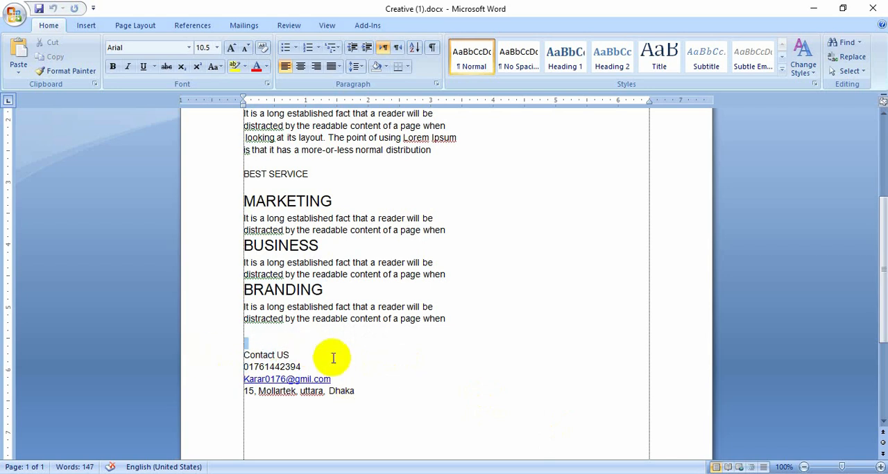
pyautogui.click(325, 357)
pyautogui.click(224, 357)
pyautogui.hotkey('ctrl', 'c')
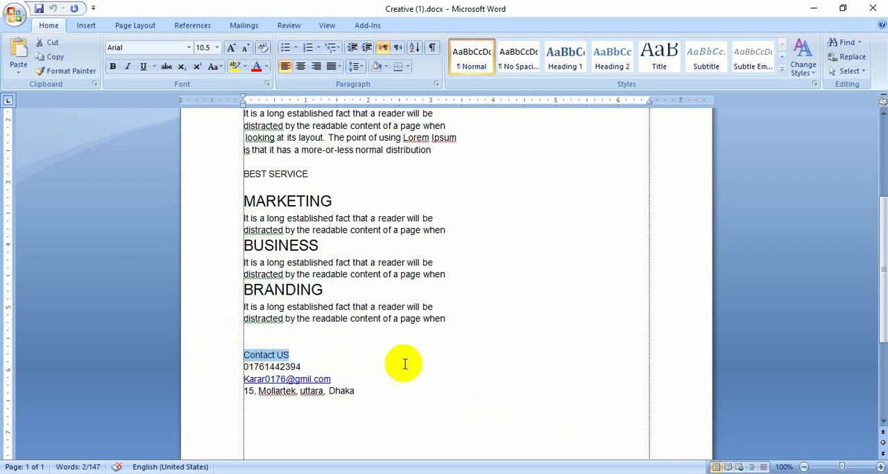
# Switch to Illustrator, paste Contact US as a new text object and place it near the top of the green corner shape
pyautogui.click(583, 473)
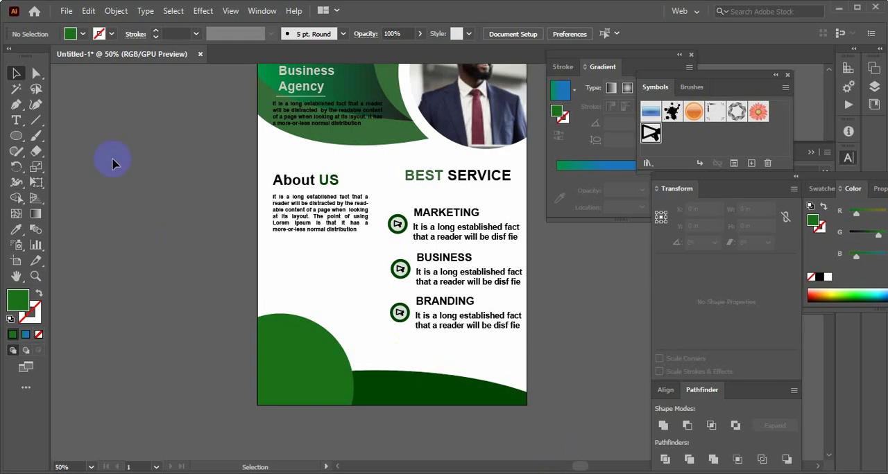
pyautogui.click(16, 121)
pyautogui.hotkey('ctrl', 'v')
pyautogui.press('Escape')
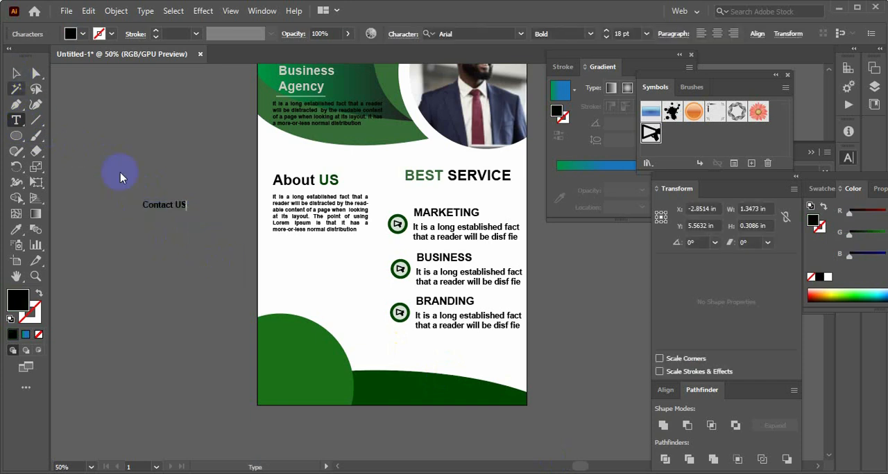
pyautogui.press('Escape')
pyautogui.moveTo(161, 205); pyautogui.dragTo(285, 334)
pyautogui.click(214, 316)
pyautogui.click(290, 338)
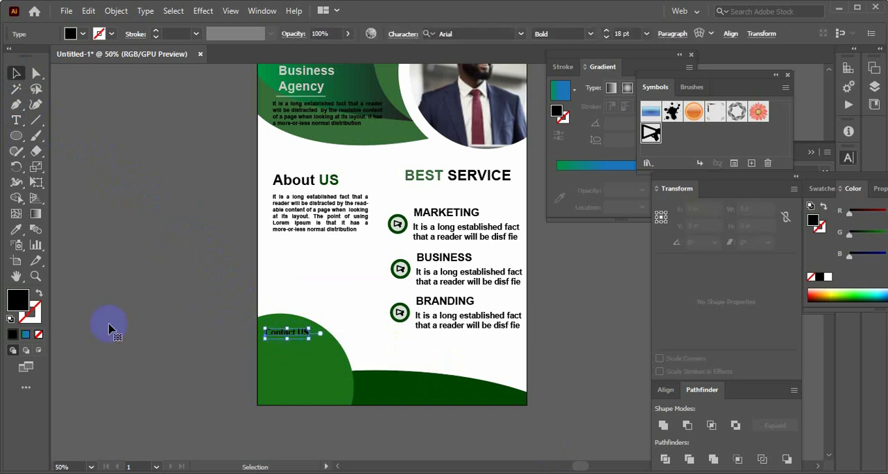
# Change the Contact US text fill to a near-white colour
pyautogui.doubleClick(20, 304)
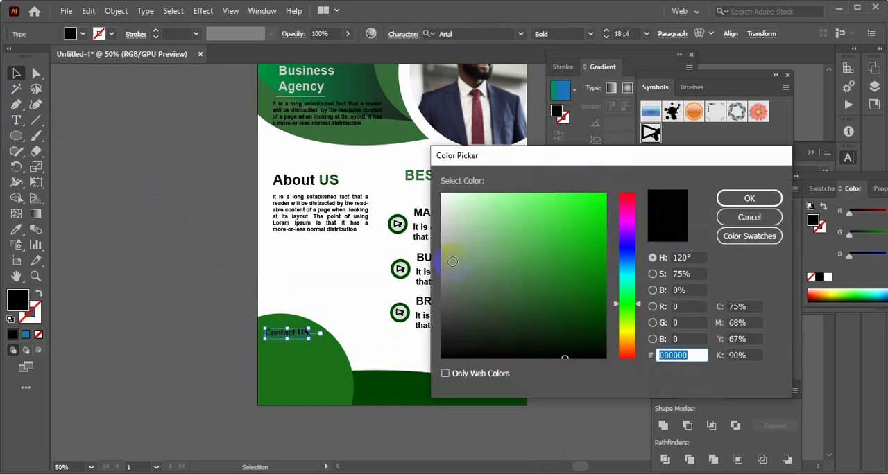
pyautogui.click(442, 203)
pyautogui.click(747, 199)
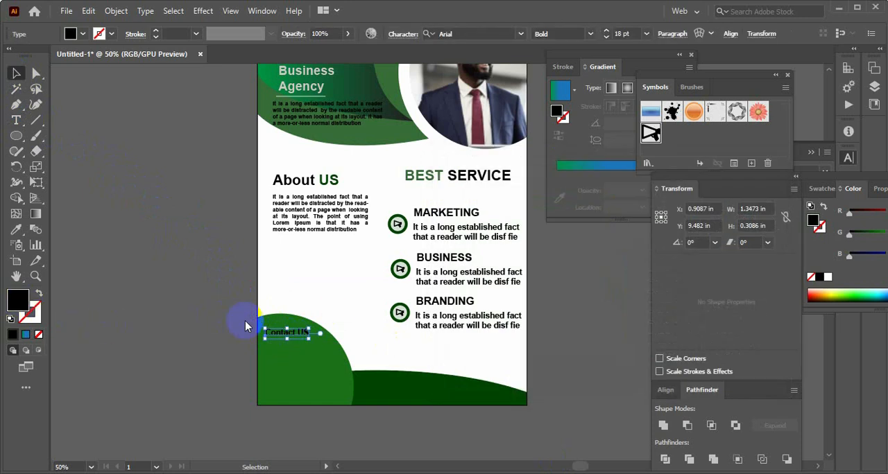
pyautogui.click(179, 323)
# Enlarge the Contact US heading to about 20.5 pt and shift it slightly right within the green shape
pyautogui.click(295, 334)
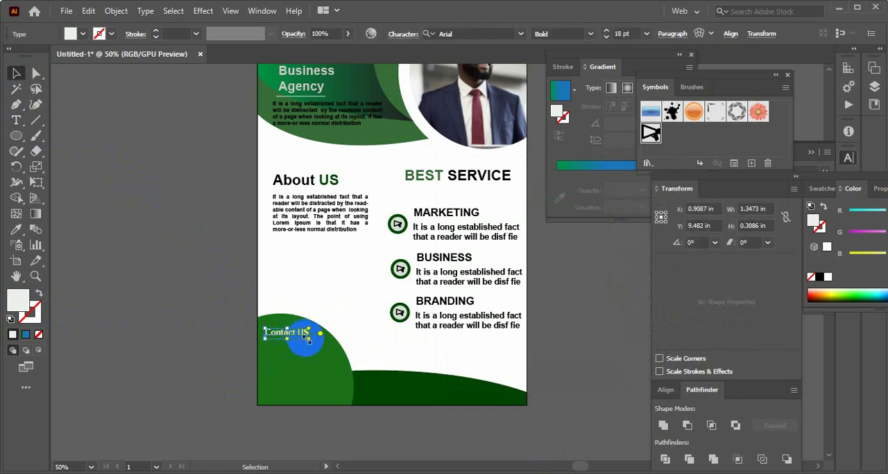
pyautogui.moveTo(308, 339); pyautogui.dragTo(313, 341)
pyautogui.click(209, 351)
pyautogui.click(305, 335)
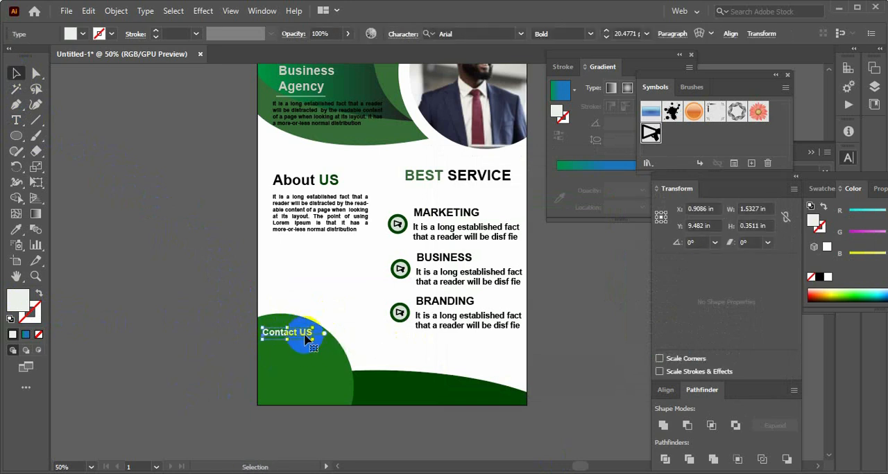
pyautogui.click(178, 359)
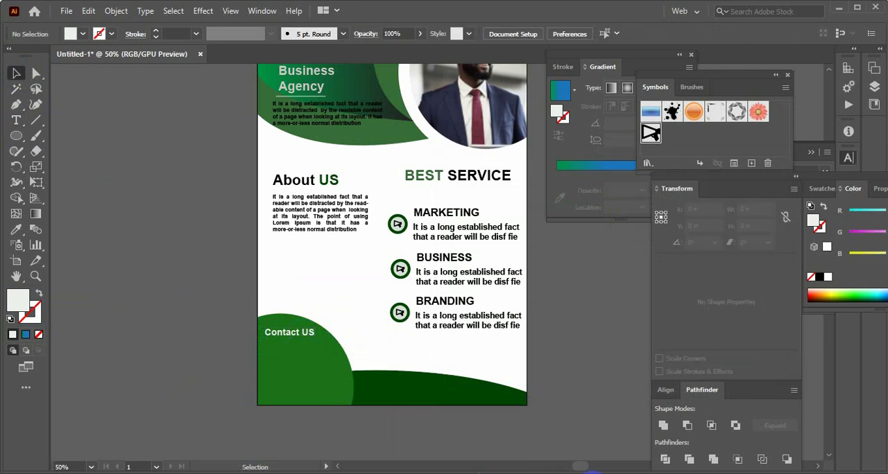
# Copy the phone number and e-mail lines from the Word document and paste them as a new text object in Illustrator
pyautogui.click(595, 473)
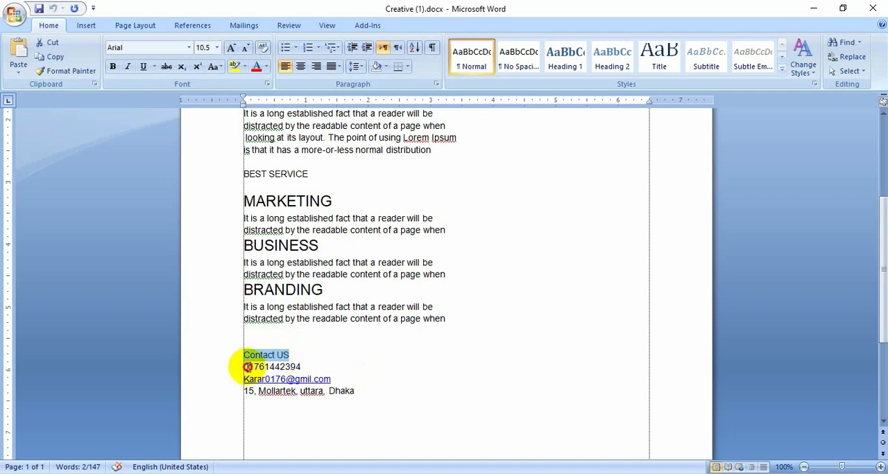
pyautogui.moveTo(247, 366); pyautogui.dragTo(351, 390)
pyautogui.hotkey('ctrl', 'c')
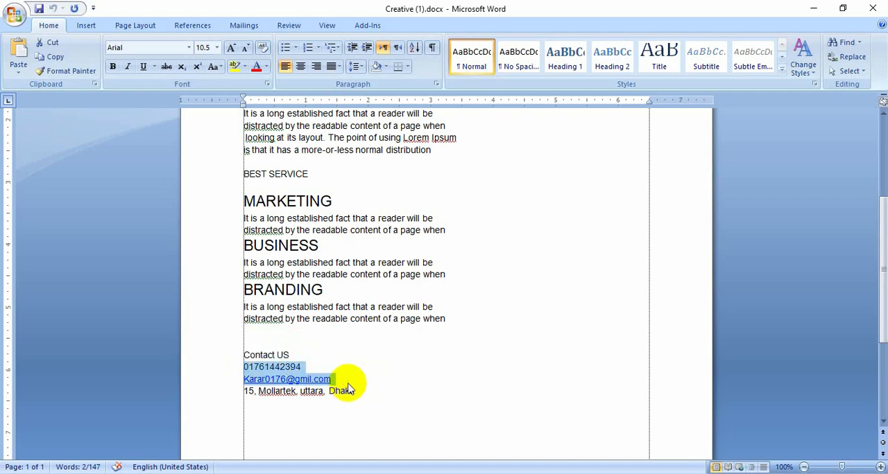
pyautogui.click(577, 473)
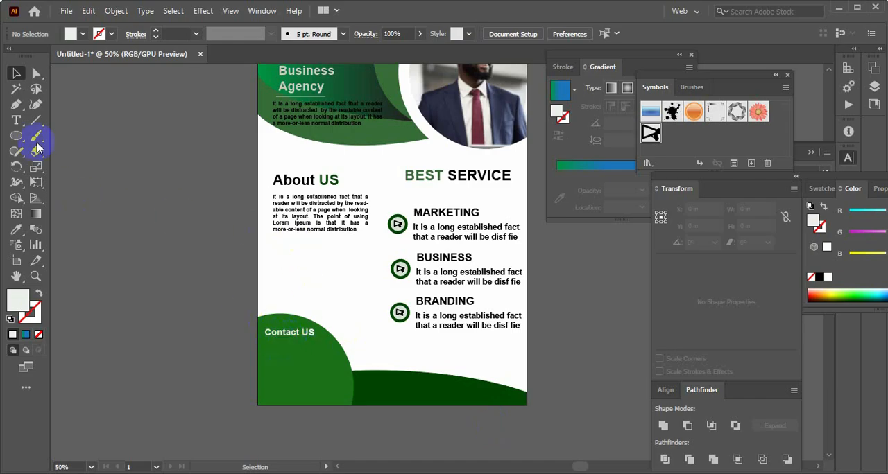
pyautogui.click(15, 121)
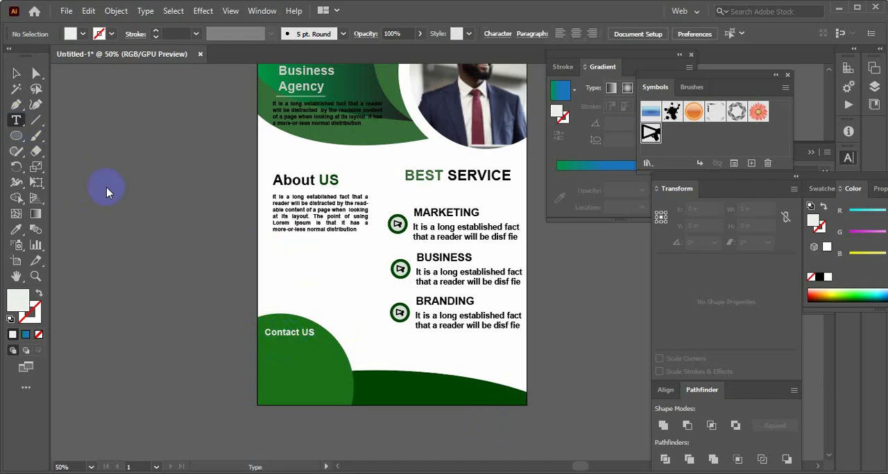
pyautogui.click(141, 208)
pyautogui.hotkey('ctrl', 'v')
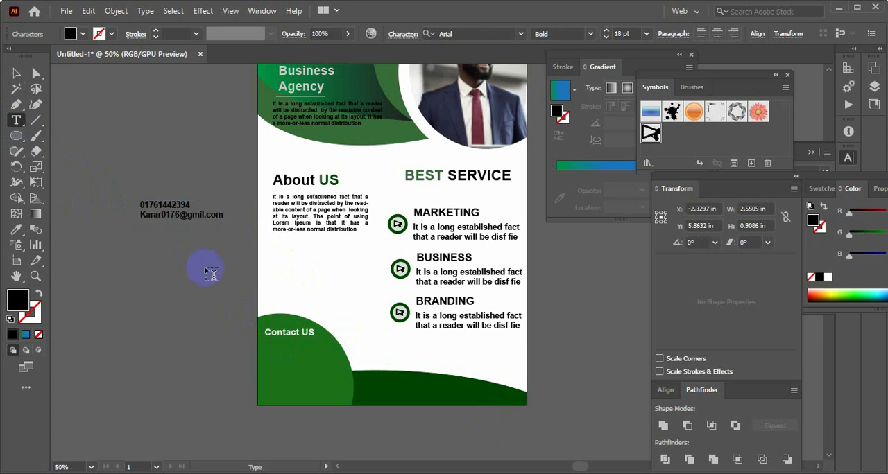
# Move the phone and e-mail text block onto the green corner shape, directly below the Contact US heading
pyautogui.click(15, 75)
pyautogui.click(137, 205)
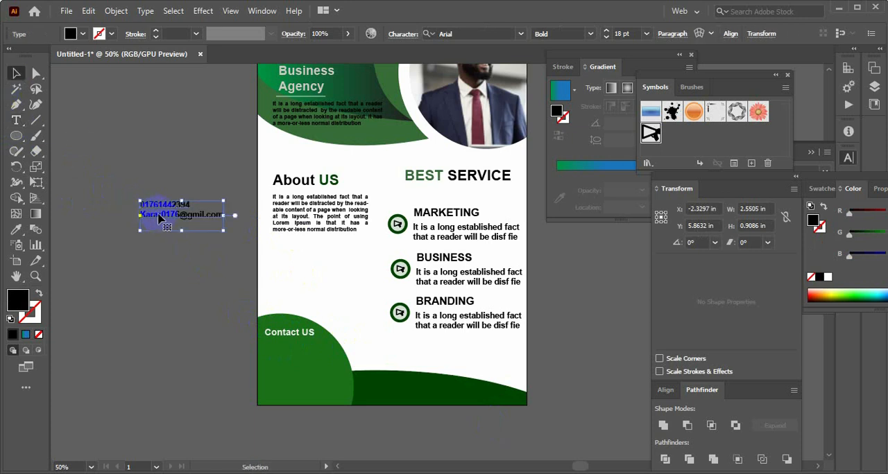
pyautogui.moveTo(160, 218); pyautogui.dragTo(282, 360)
pyautogui.click(244, 368)
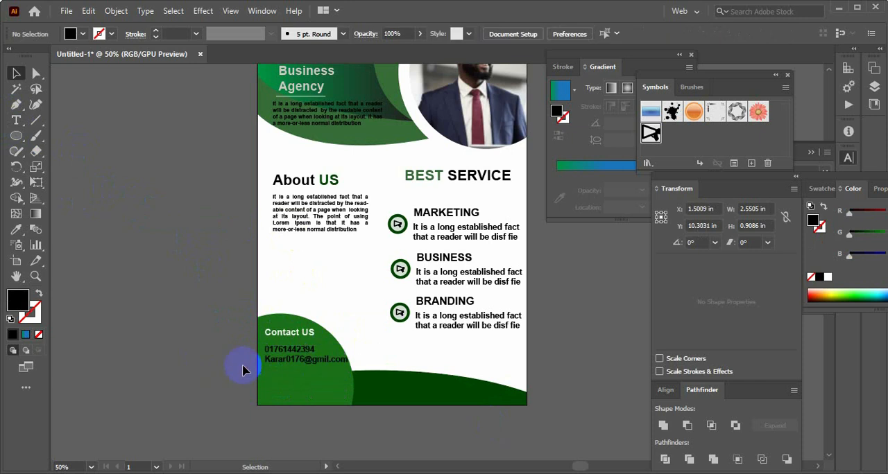
pyautogui.click(305, 368)
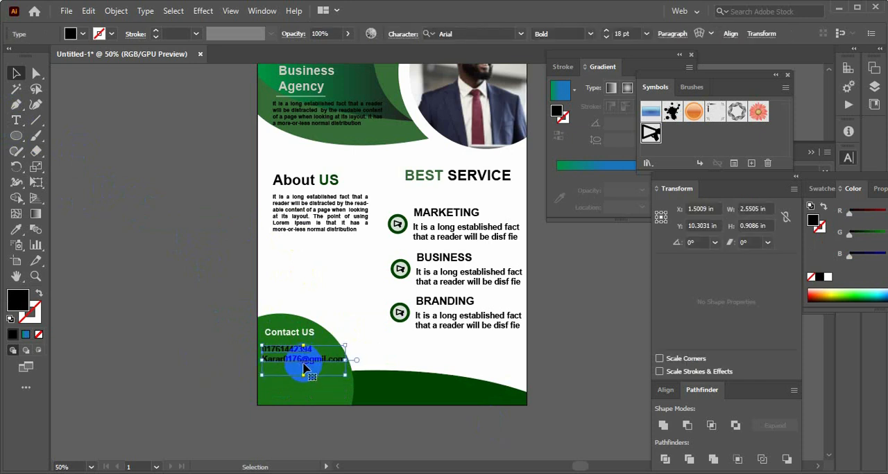
pyautogui.click(182, 374)
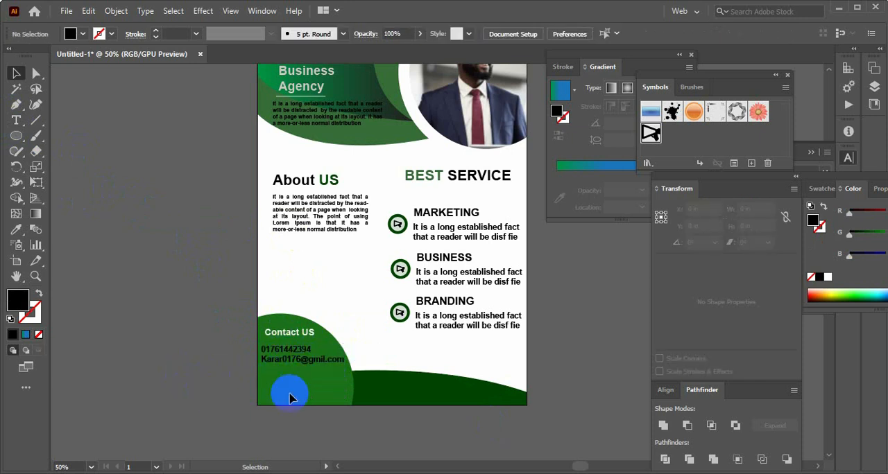
pyautogui.click(299, 359)
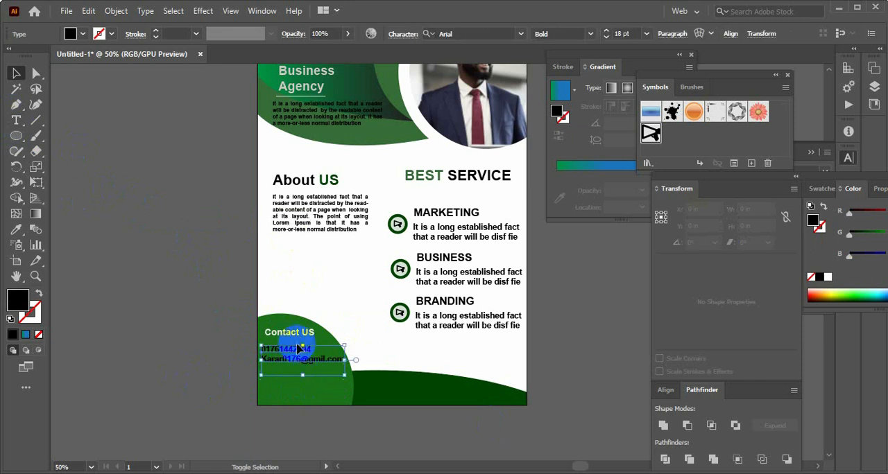
# Move the Contact US heading and the phone and e-mail text slightly lower within the green corner shape
pyautogui.keyDown('shift'); pyautogui.click(296, 336); pyautogui.keyUp('shift')
pyautogui.moveTo(295, 336); pyautogui.dragTo(291, 359)
pyautogui.click(432, 410)
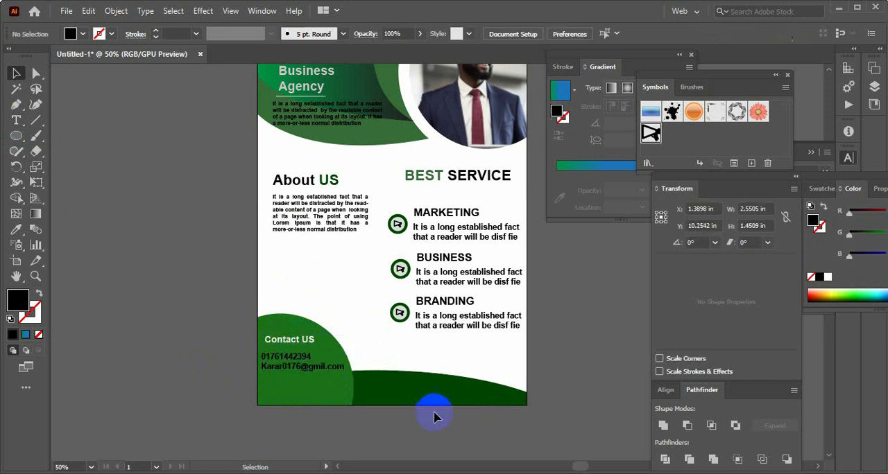
# Remove the trailing blank line from the phone and e-mail text and set its leading to 31 pt
pyautogui.doubleClick(290, 373)
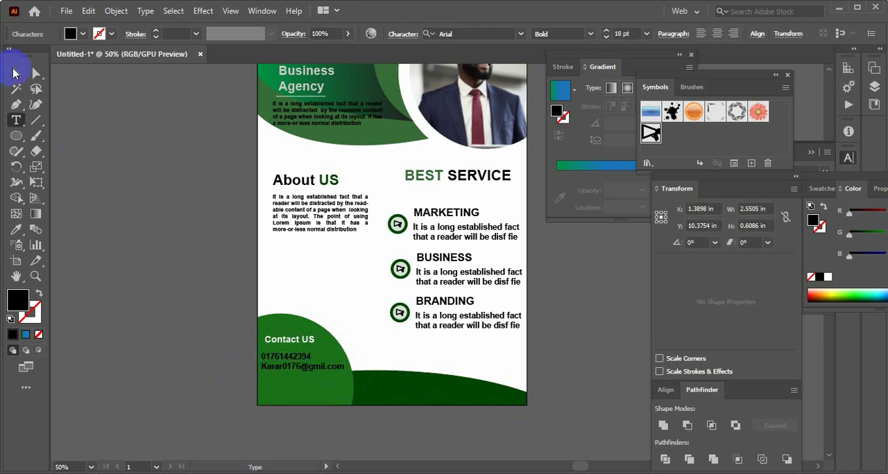
pyautogui.click(16, 73)
pyautogui.click(272, 368)
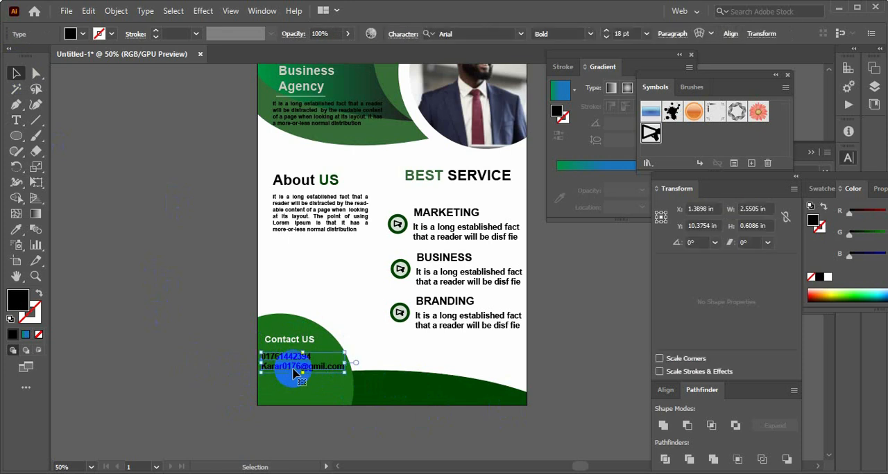
pyautogui.hotkey('ctrl', 't')
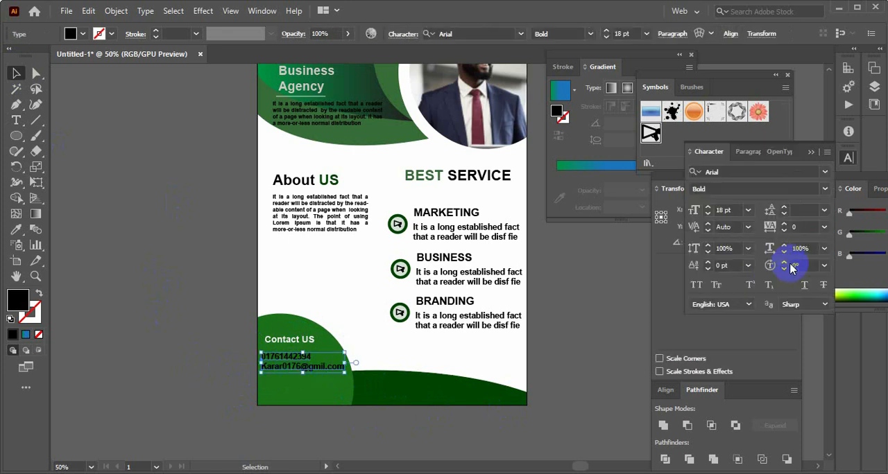
pyautogui.click(783, 208)
pyautogui.click(206, 337)
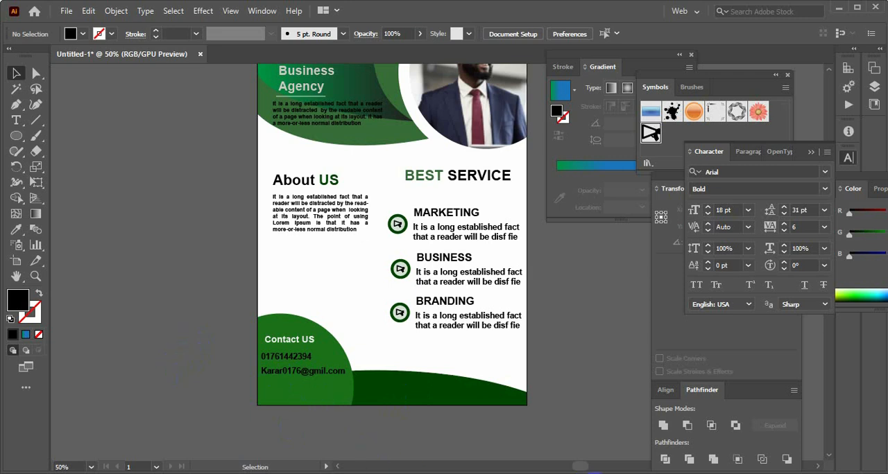
# Copy the address line from the Word document and paste it as a new text object below the artboard in Illustrator
pyautogui.click(592, 473)
pyautogui.click(343, 380)
pyautogui.moveTo(361, 392); pyautogui.dragTo(242, 391)
pyautogui.hotkey('ctrl', 'c')
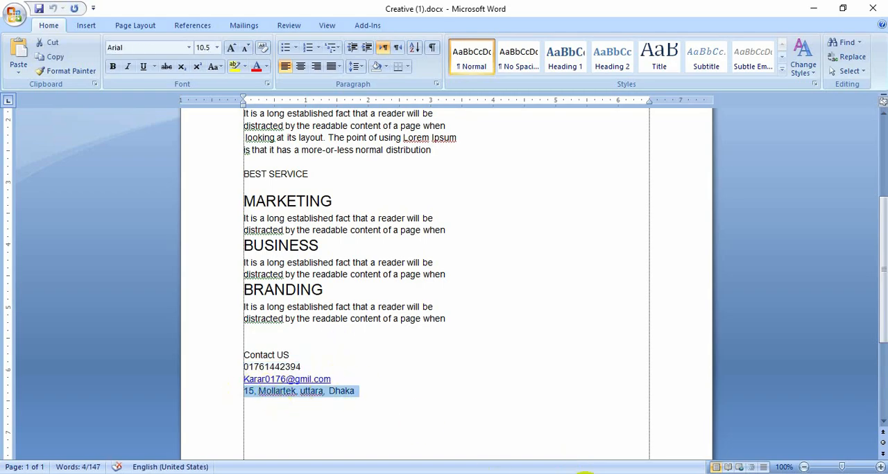
pyautogui.click(586, 473)
pyautogui.click(21, 119)
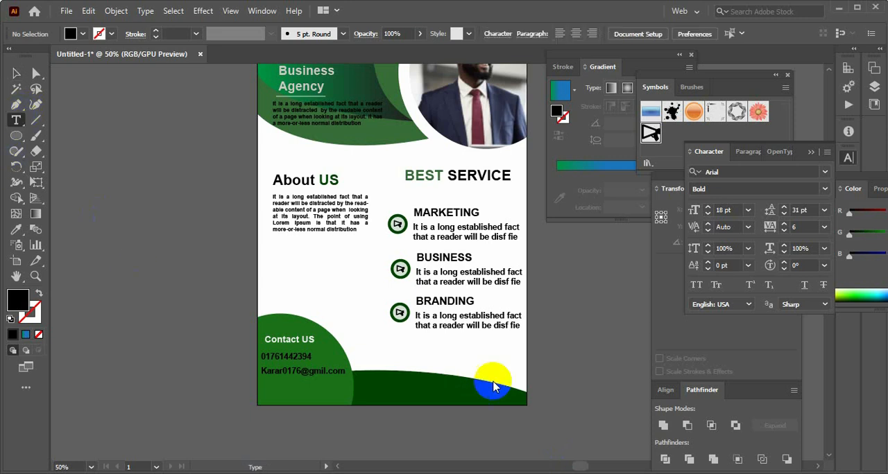
pyautogui.click(420, 424)
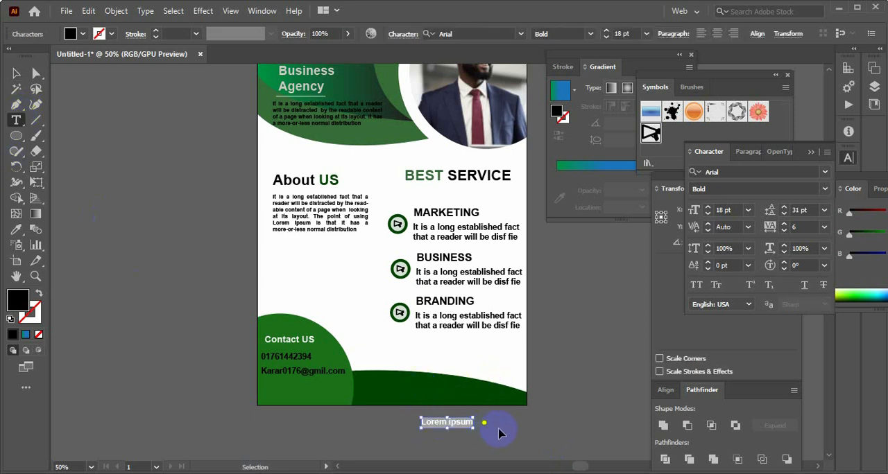
pyautogui.hotkey('ctrl', 'v')
pyautogui.click(16, 73)
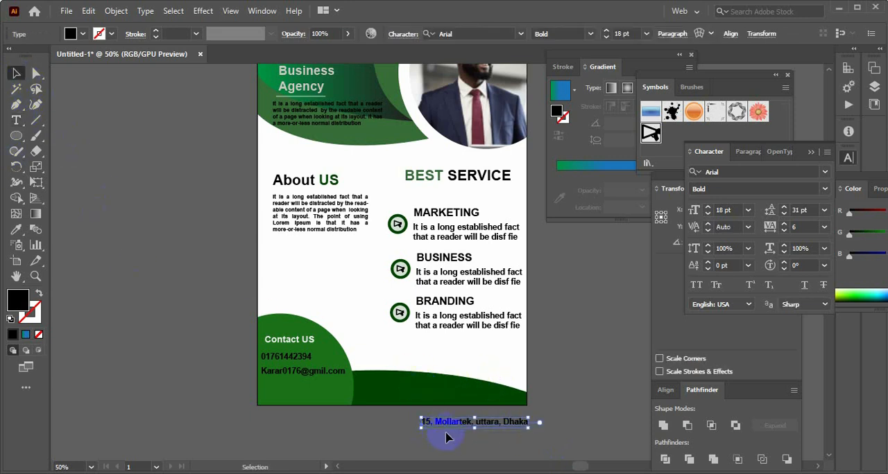
# Move the address text onto the dark green band at the flyer's bottom and set its fill to near-white F7F9F7
pyautogui.moveTo(458, 428); pyautogui.dragTo(419, 403)
pyautogui.click(530, 412)
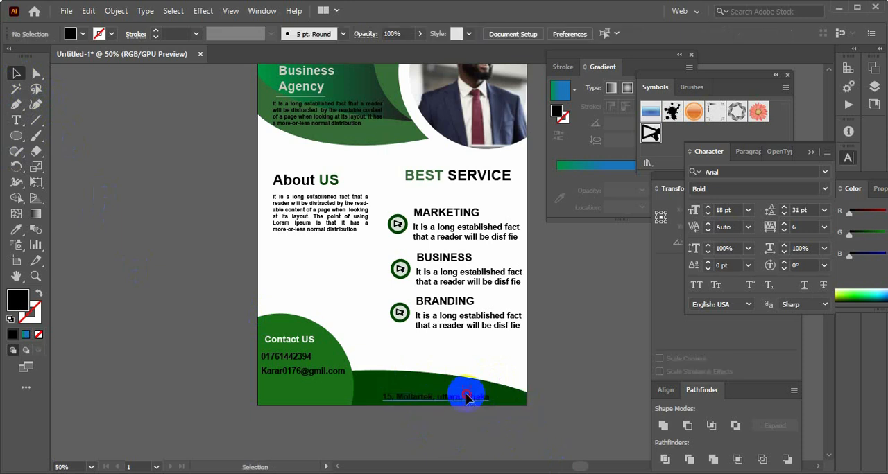
pyautogui.click(467, 397)
pyautogui.doubleClick(18, 300)
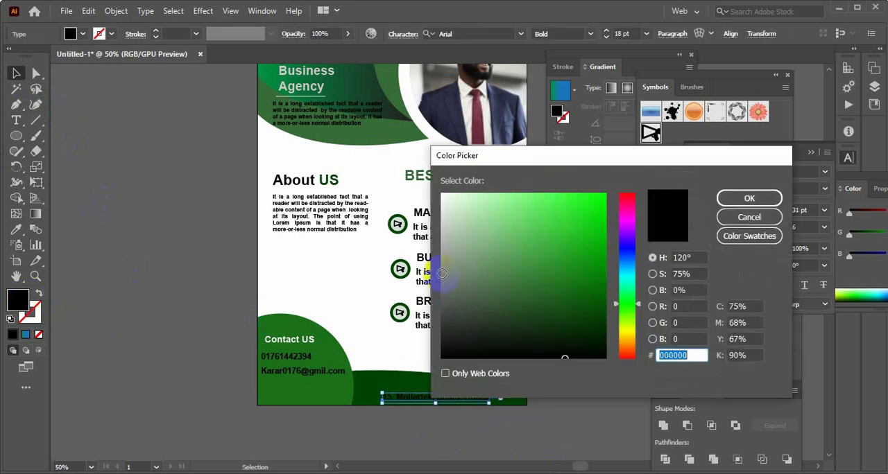
pyautogui.click(444, 200)
pyautogui.click(749, 198)
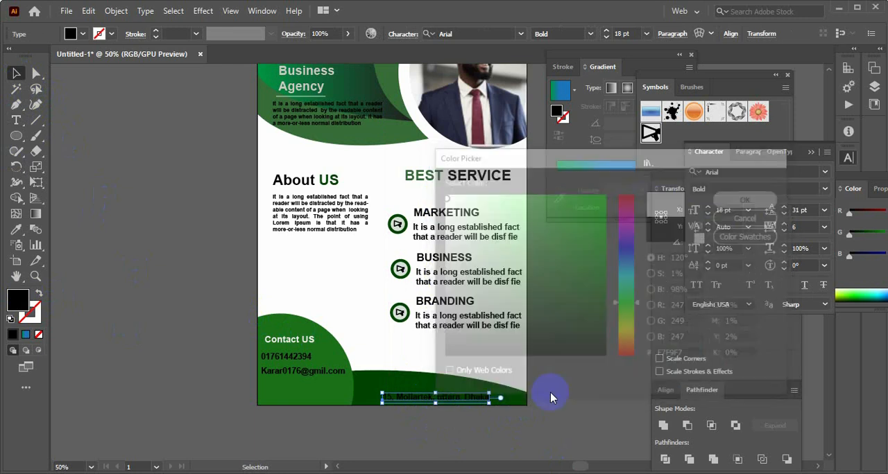
pyautogui.click(568, 390)
pyautogui.scroll(1, 568, 390)
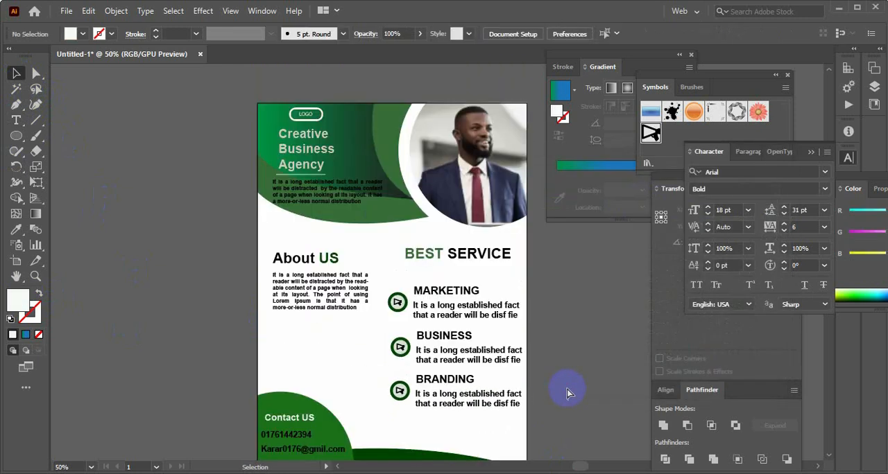
pyautogui.hotkey('ctrl', '-')
pyautogui.hotkey('ctrl', '-')
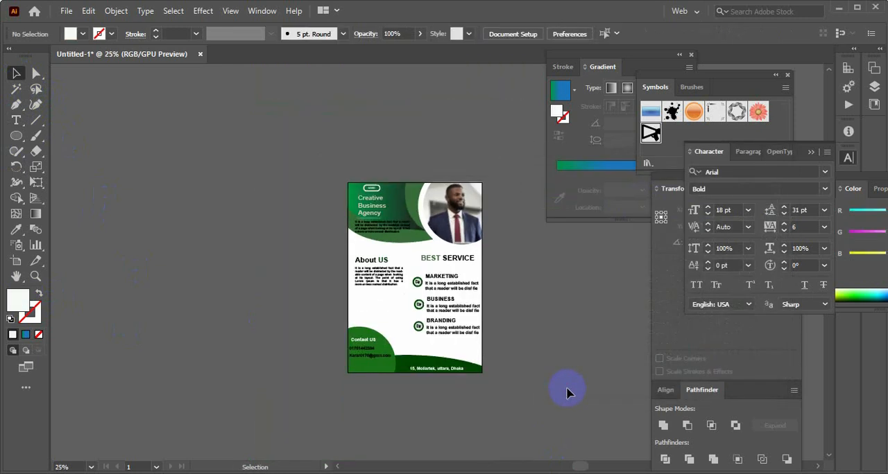
pyautogui.hotkey('ctrl', '+')
pyautogui.hotkey('ctrl', '+')
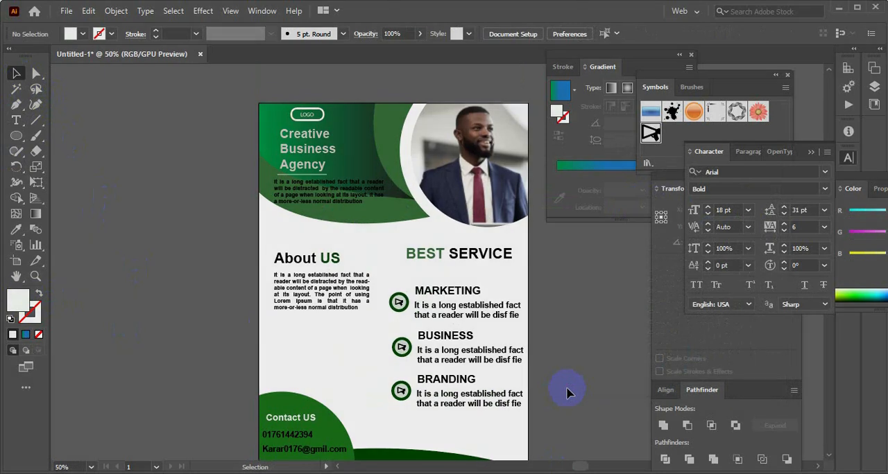